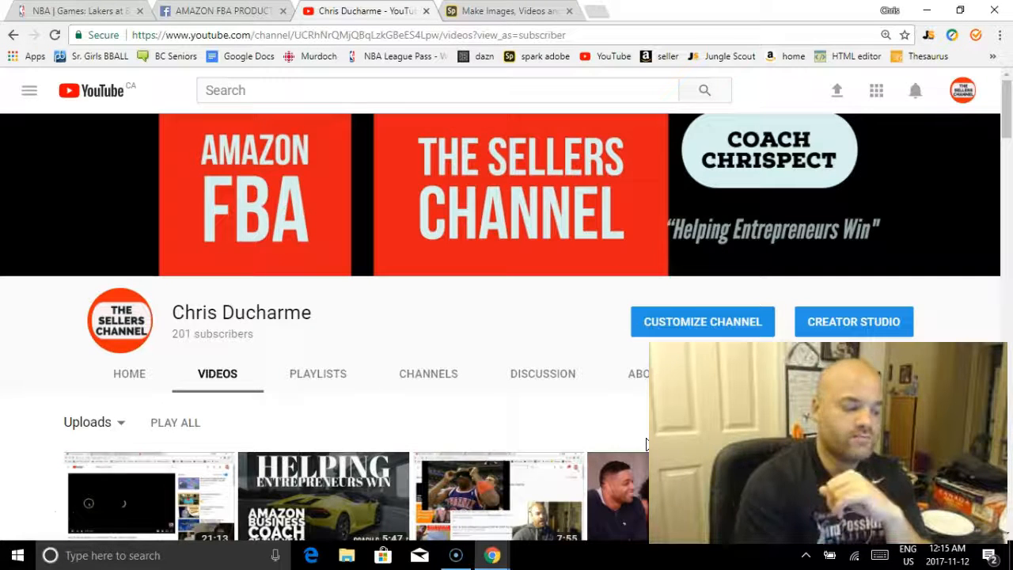
Open Adobe Spark in the current tab and the YouTube home page in a new one
left_click(545, 57)
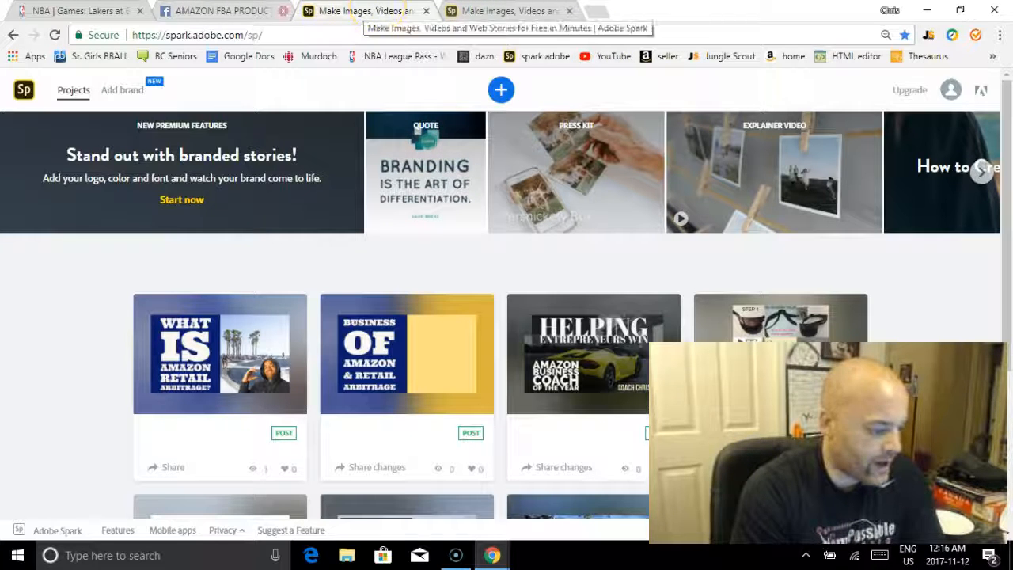
left_click(599, 9)
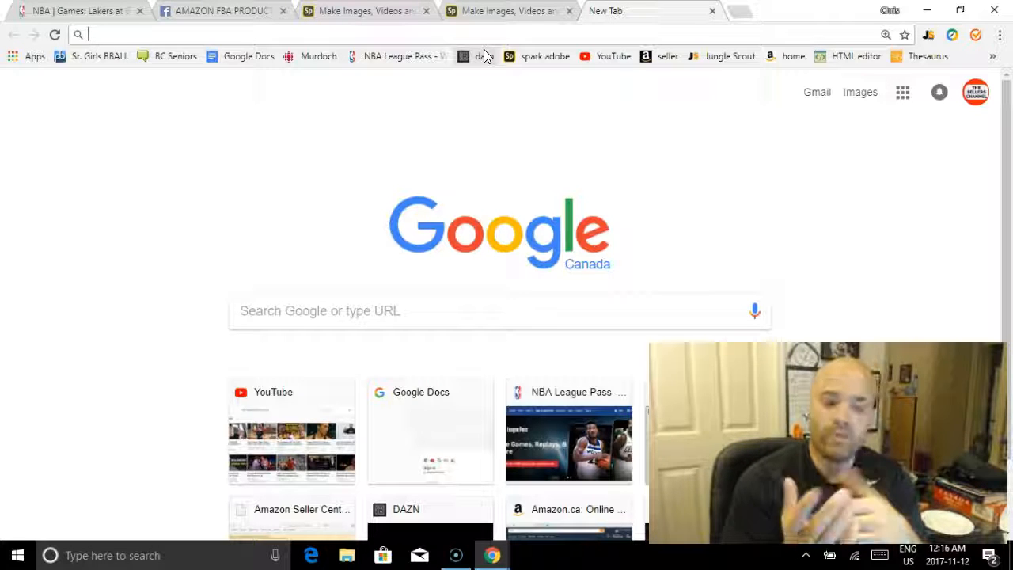
left_click(600, 57)
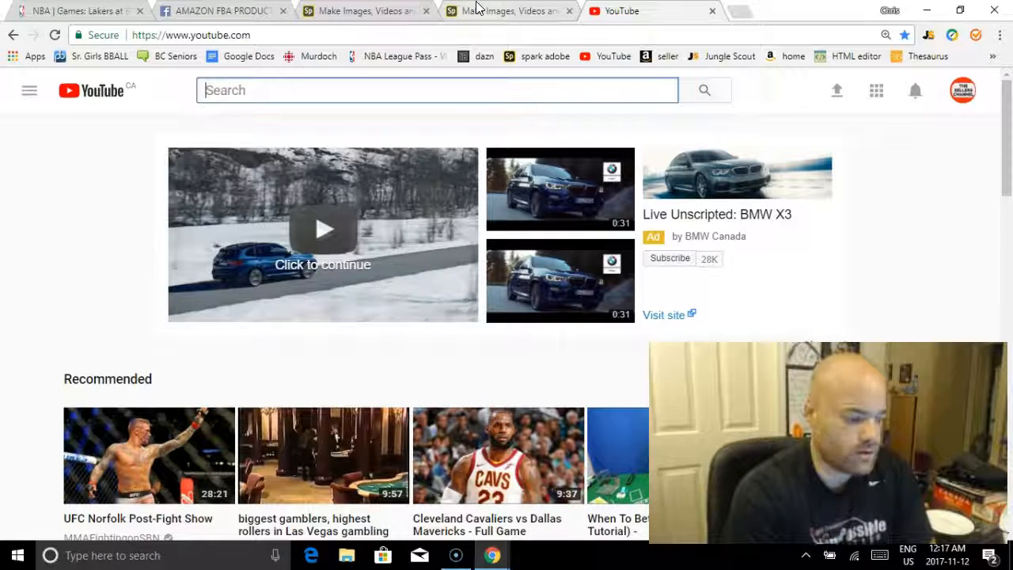
Return to the Adobe Spark projects page and look through the existing projects and featured examples
left_click(479, 8)
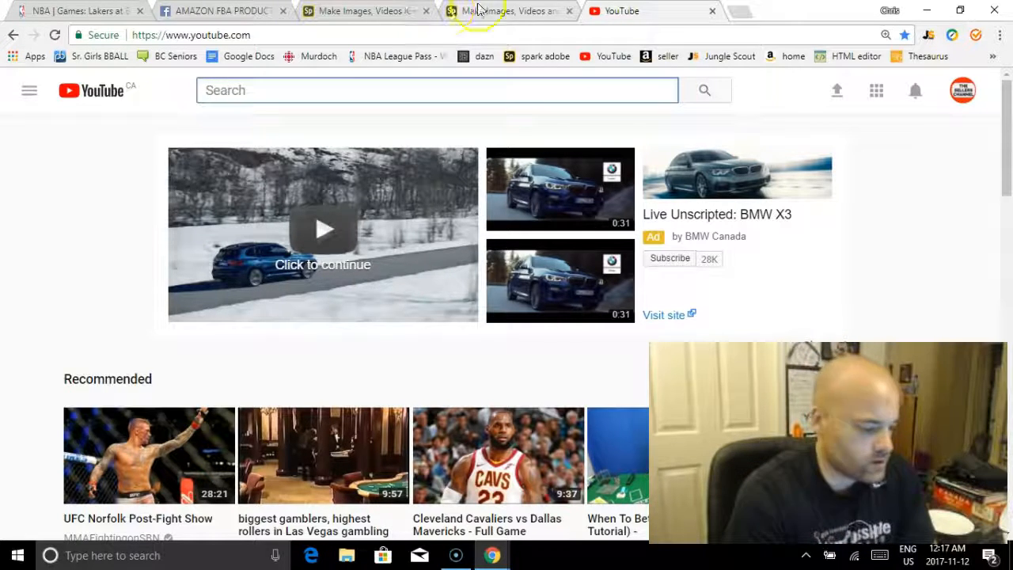
left_click(538, 10)
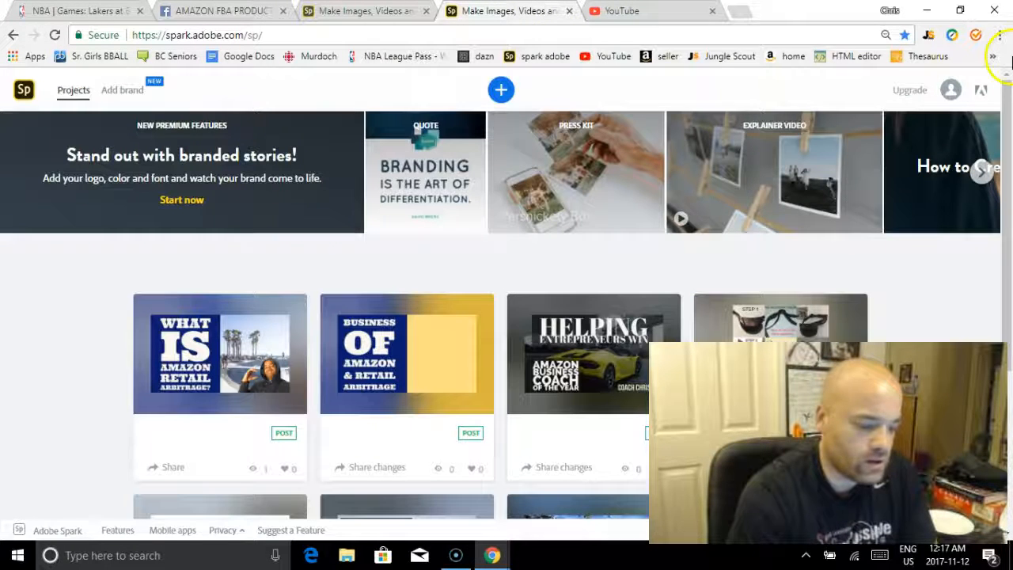
left_click(1010, 127)
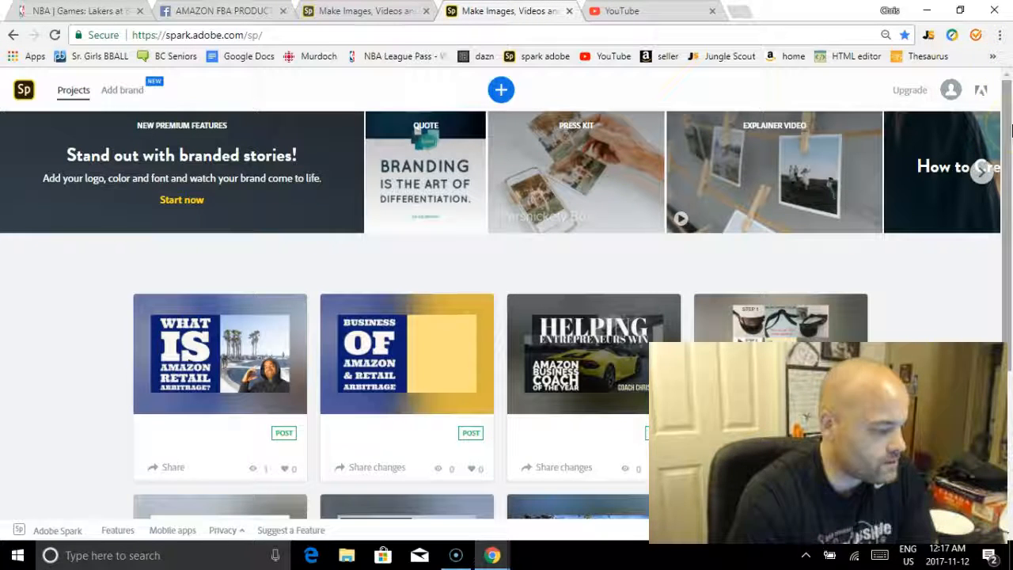
left_click_drag(1010, 132, 1010, 103)
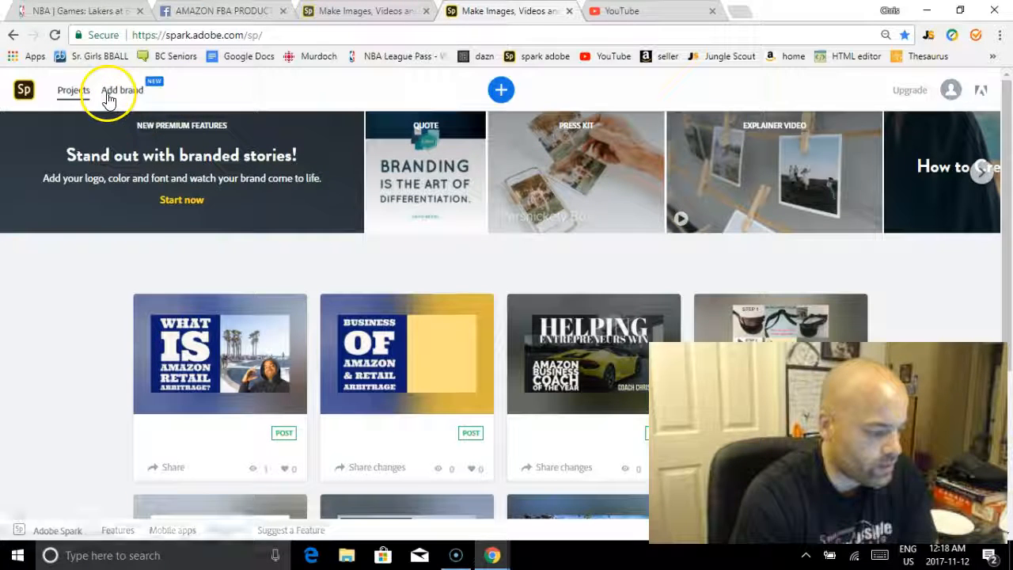
left_click(22, 92)
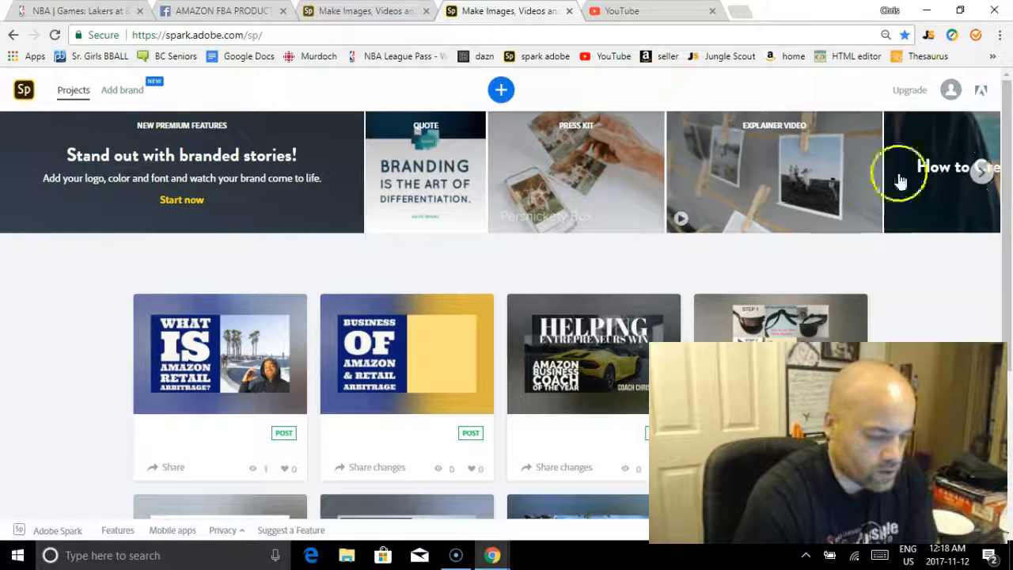
left_click(979, 174)
left_click(979, 176)
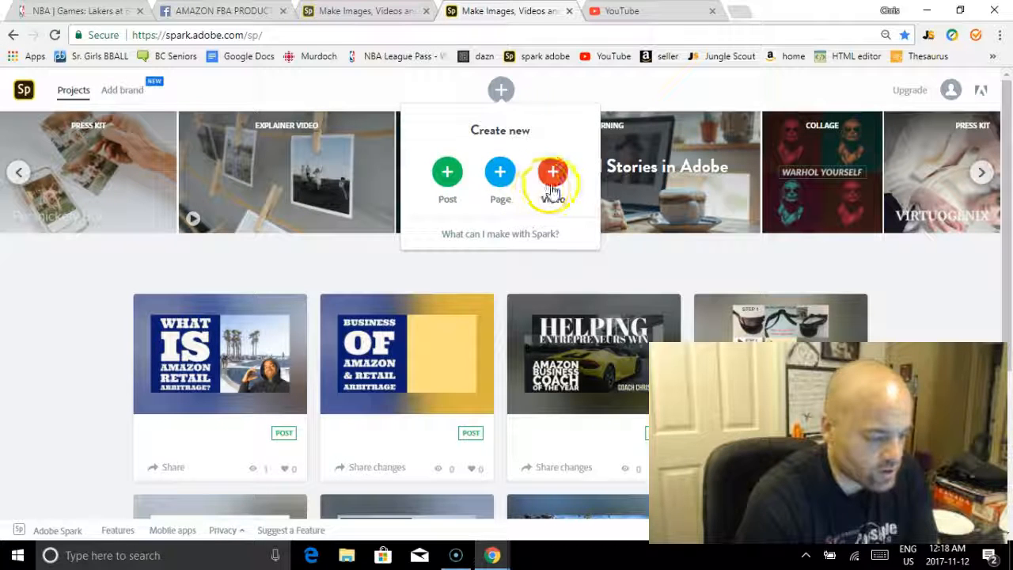
Create a new Post from scratch after browsing the template gallery
left_click(447, 175)
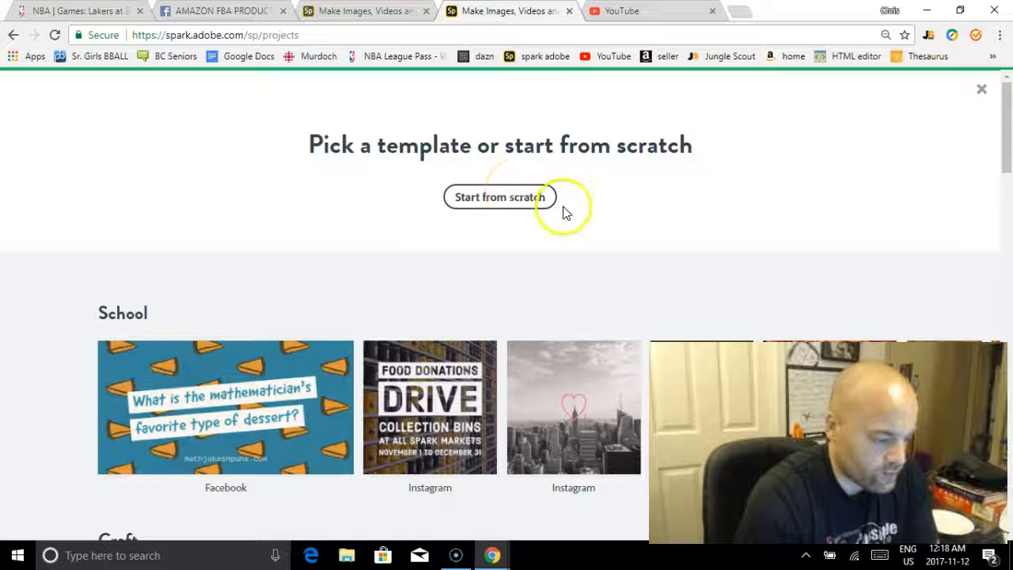
scroll(1004, 150, "down", 1)
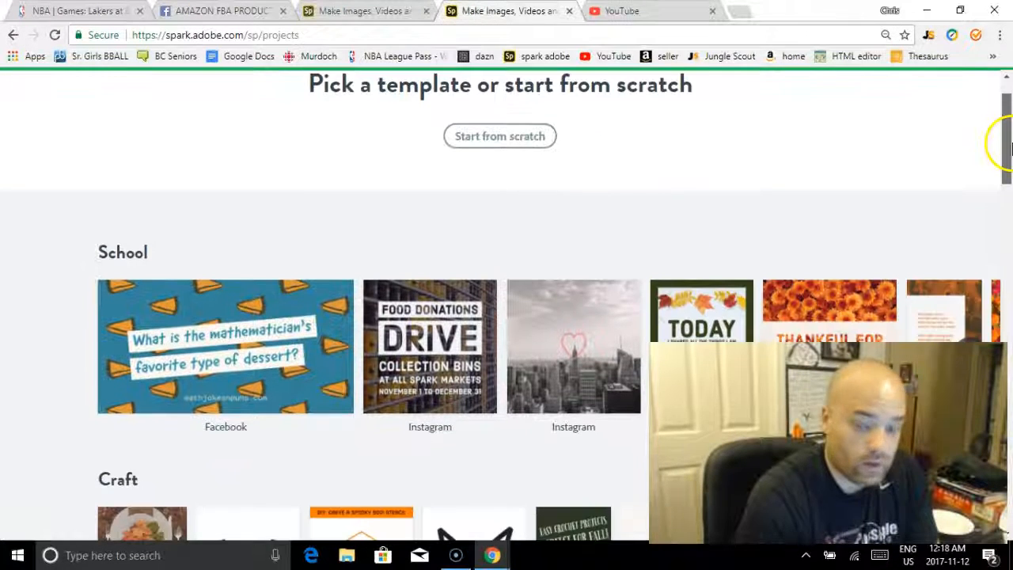
left_click_drag(1009, 146, 1009, 339)
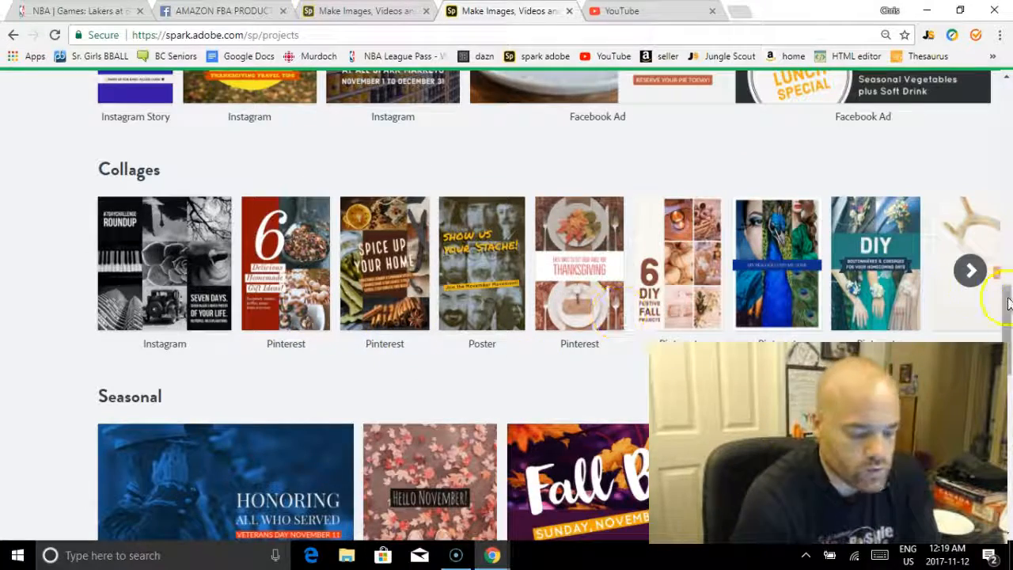
left_click_drag(1008, 305, 1009, 113)
left_click(526, 178)
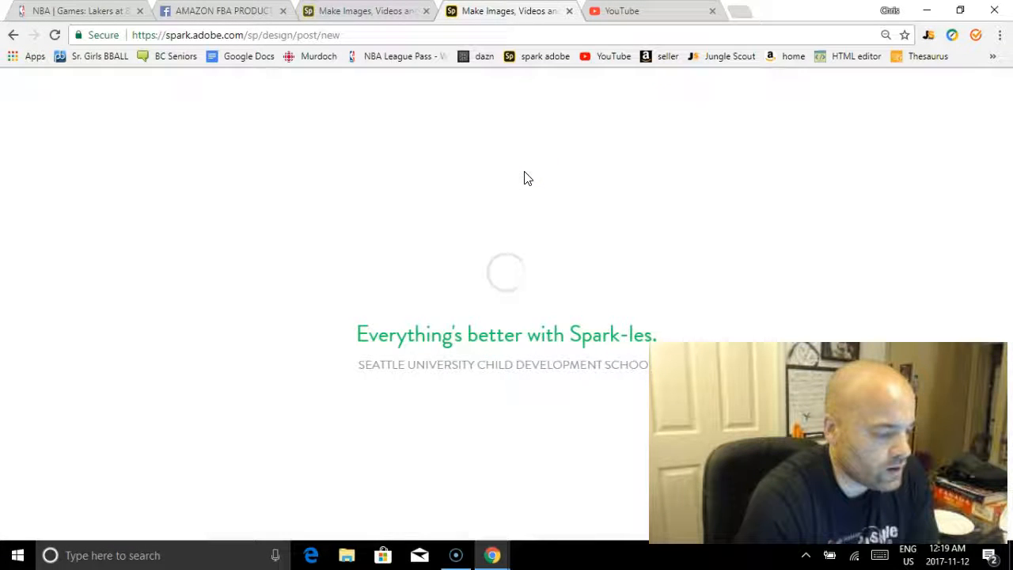
mouse_move(525, 176)
left_mouse_down()
mouse_move(678, 158)
mouse_move(810, 211)
mouse_move(974, 230)
left_mouse_up()
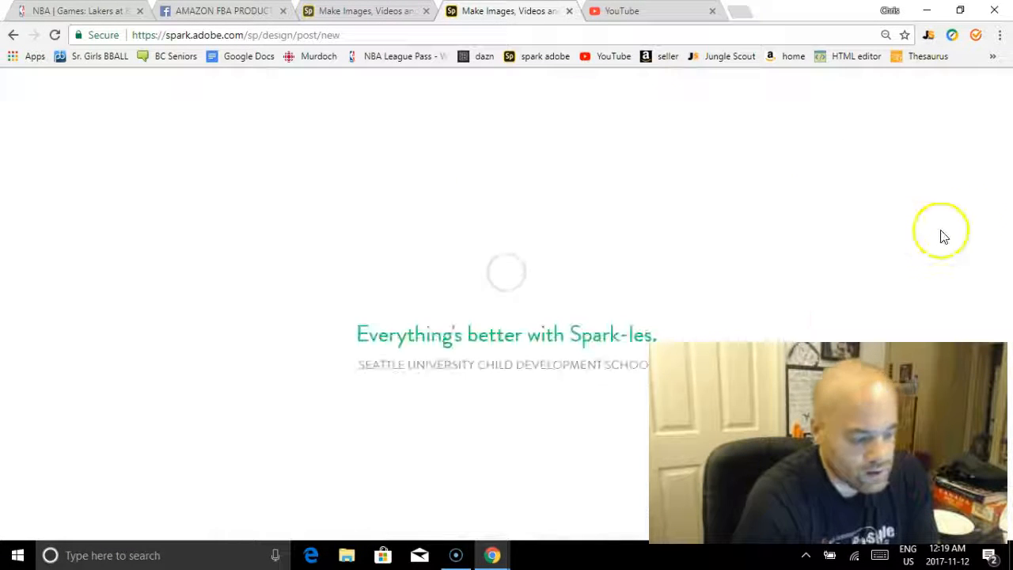
Enter "HARDES CATEGORY TO SELL IN. INDUSTRIAL" as the post's text and continue to the post editor
left_click(440, 258)
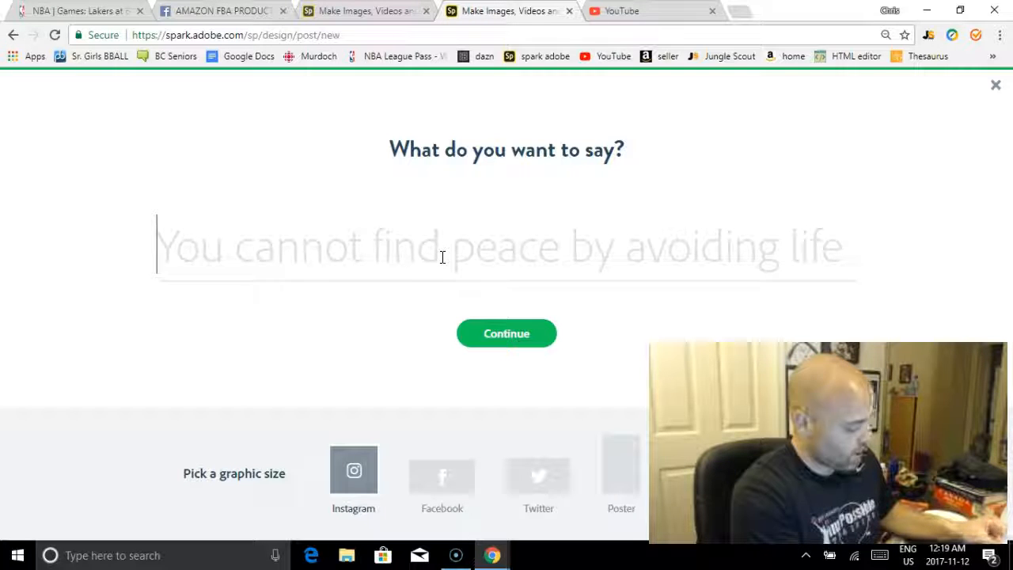
left_click(442, 256)
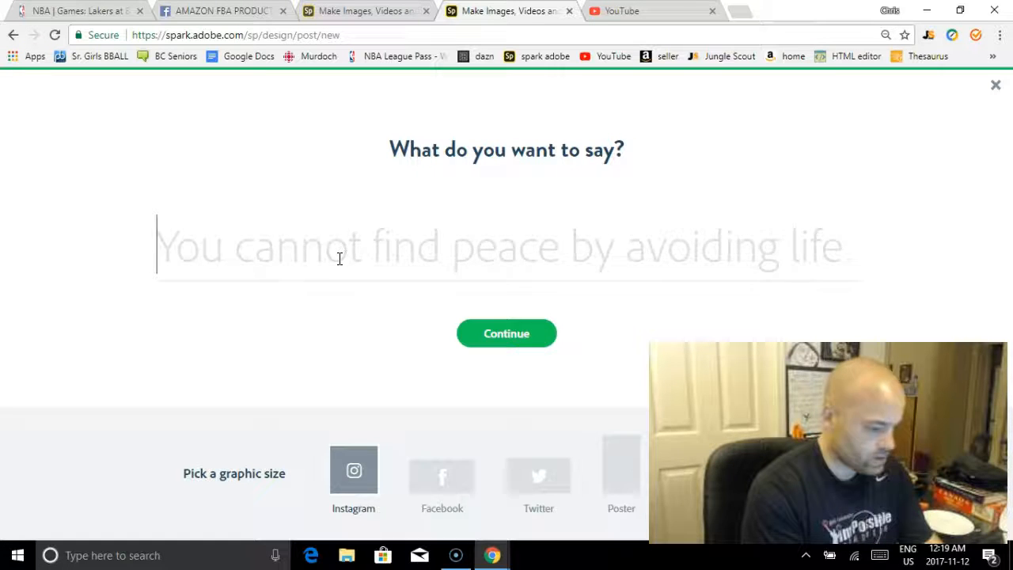
type("HARDES CATEG")
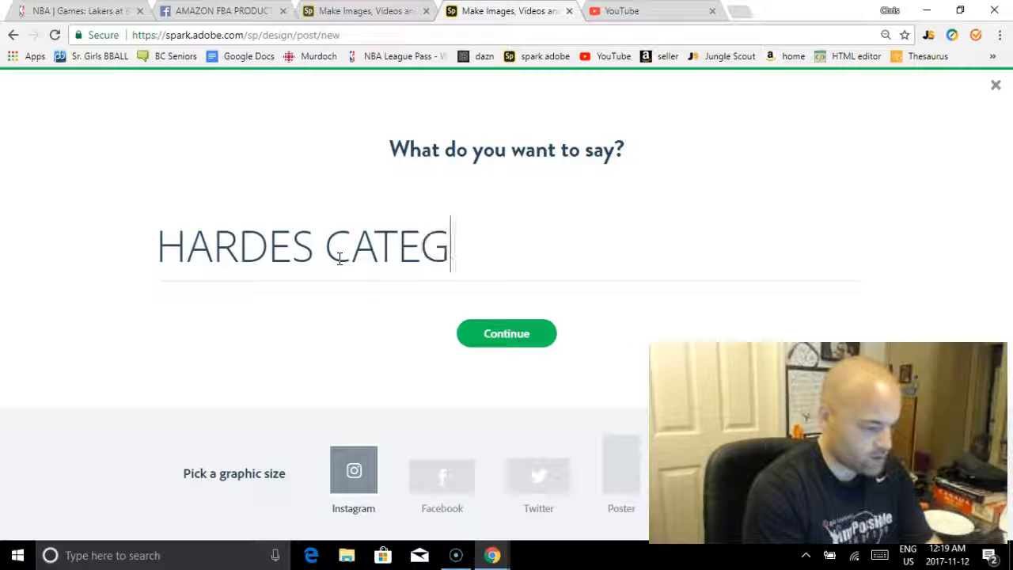
type("ORY TO SELL IN.")
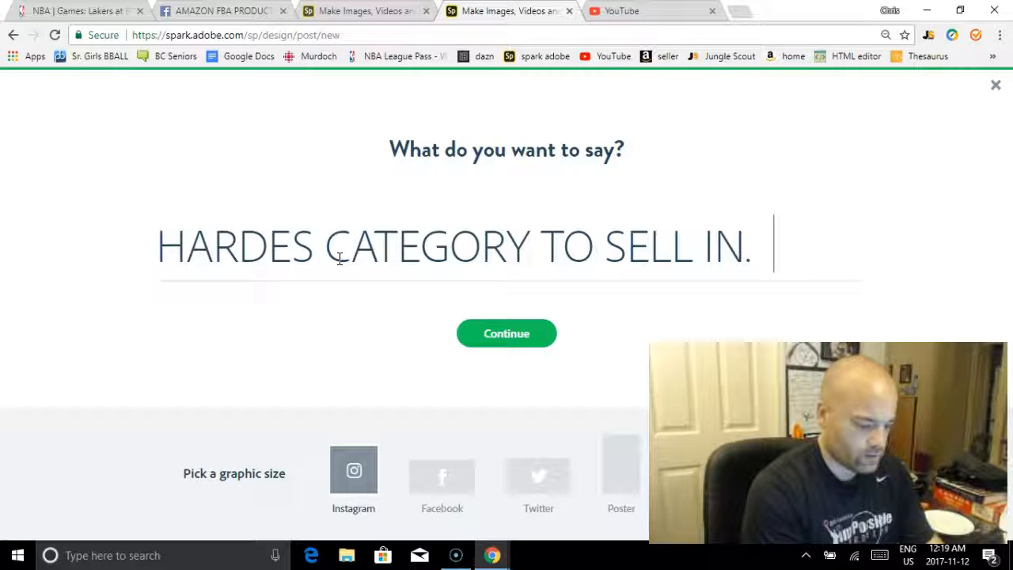
type("  INDUSTRIAL")
left_click(537, 348)
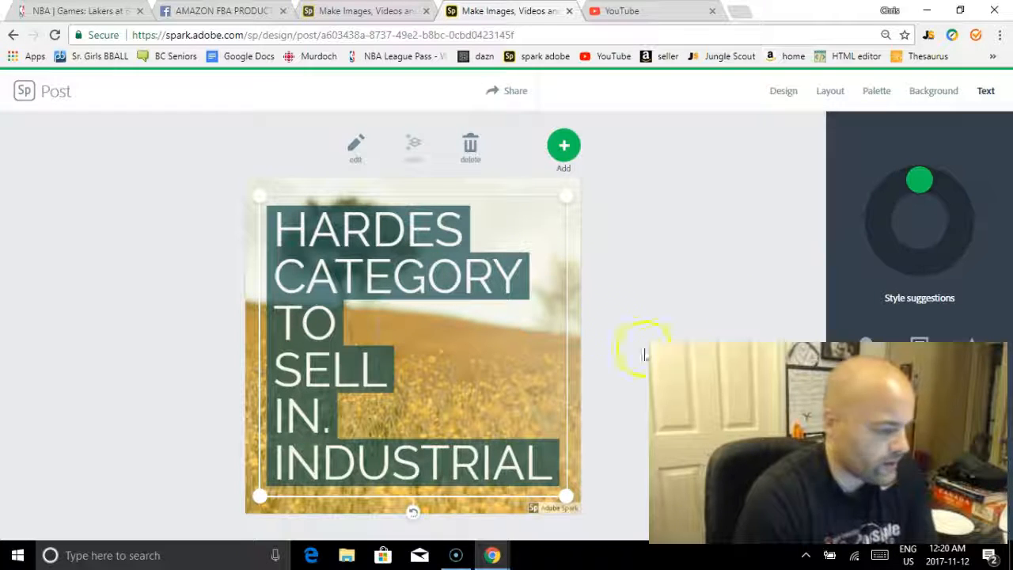
Switch to the YouTube home page and examine the thumbnails of the recommended videos for design ideas
left_click(221, 10)
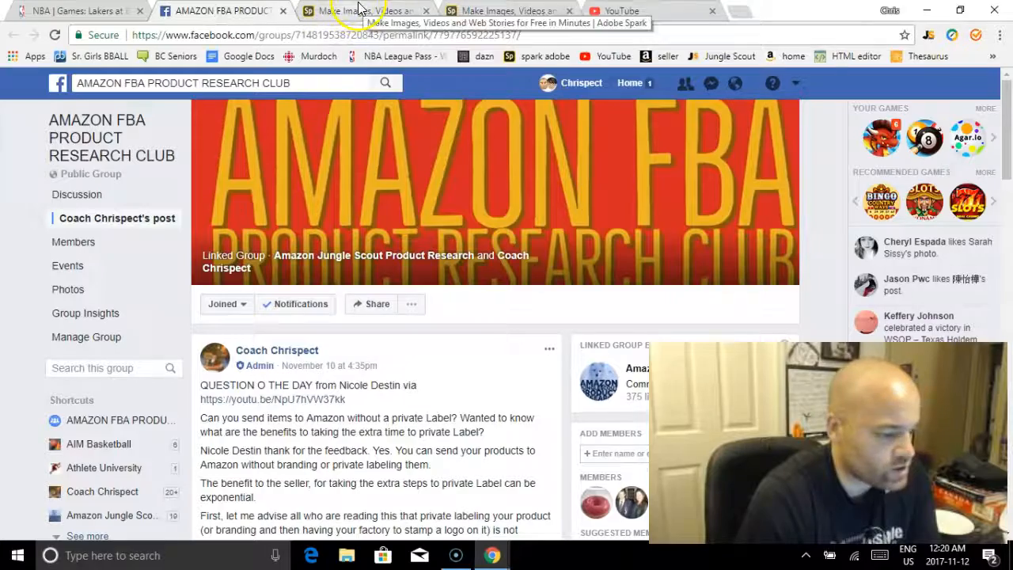
left_click(622, 10)
left_click_drag(1005, 111, 1005, 527)
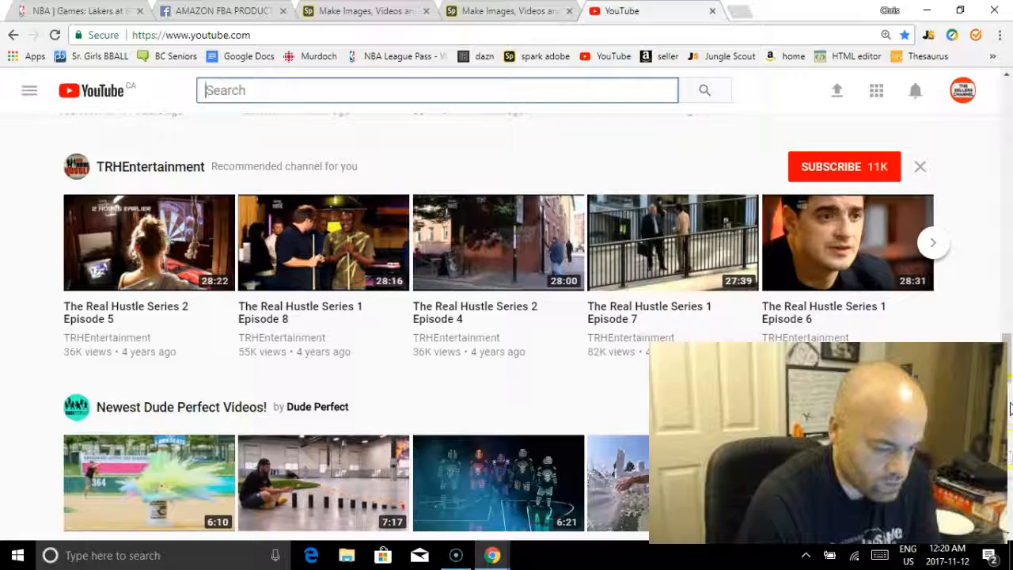
left_click_drag(1009, 370, 1009, 514)
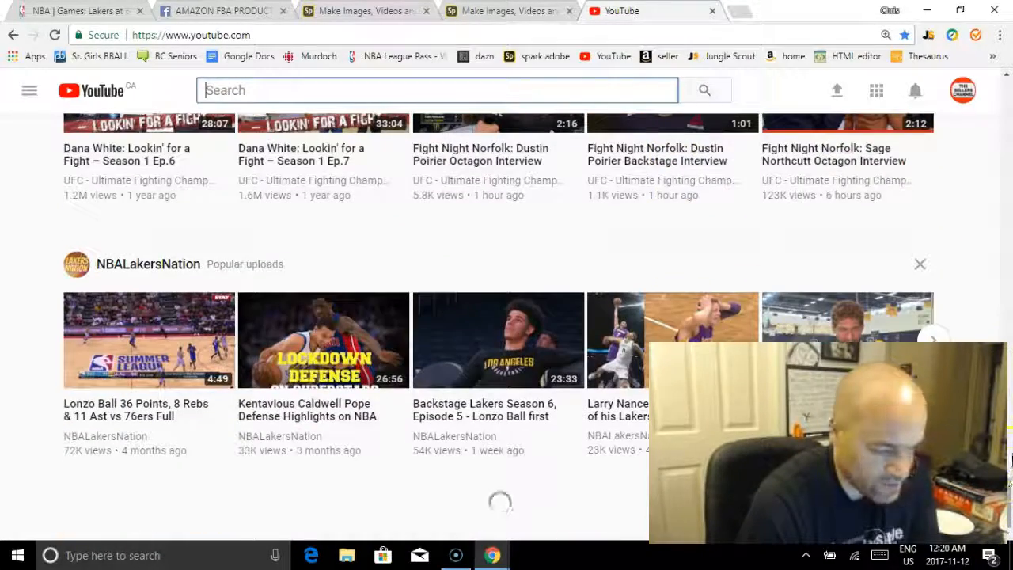
left_click_drag(1009, 503, 1009, 465)
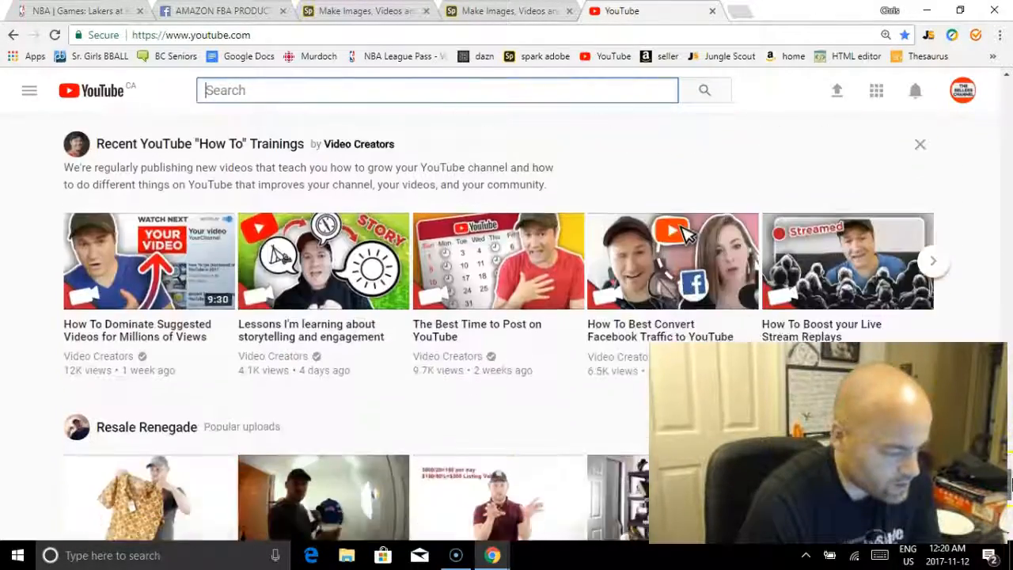
left_click_drag(1009, 483, 1010, 514)
scroll(661, 230, "down", 8)
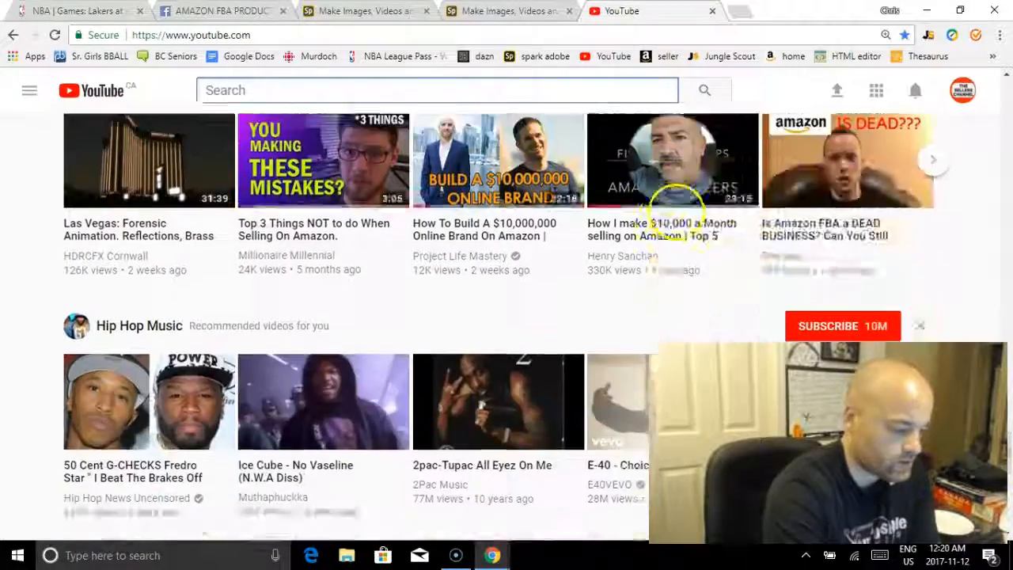
scroll(646, 241, "down", 9)
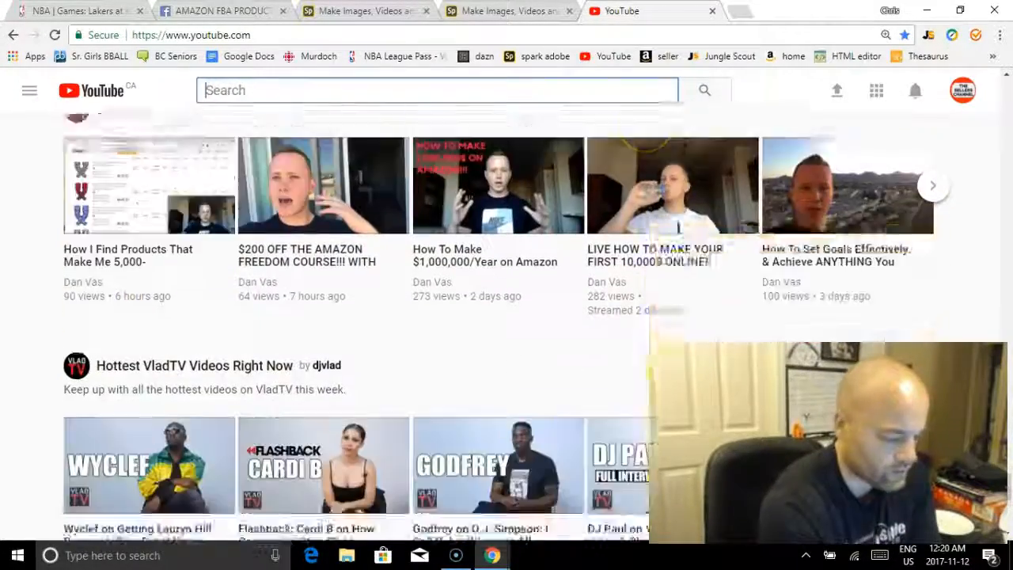
scroll(657, 352, "down", 9)
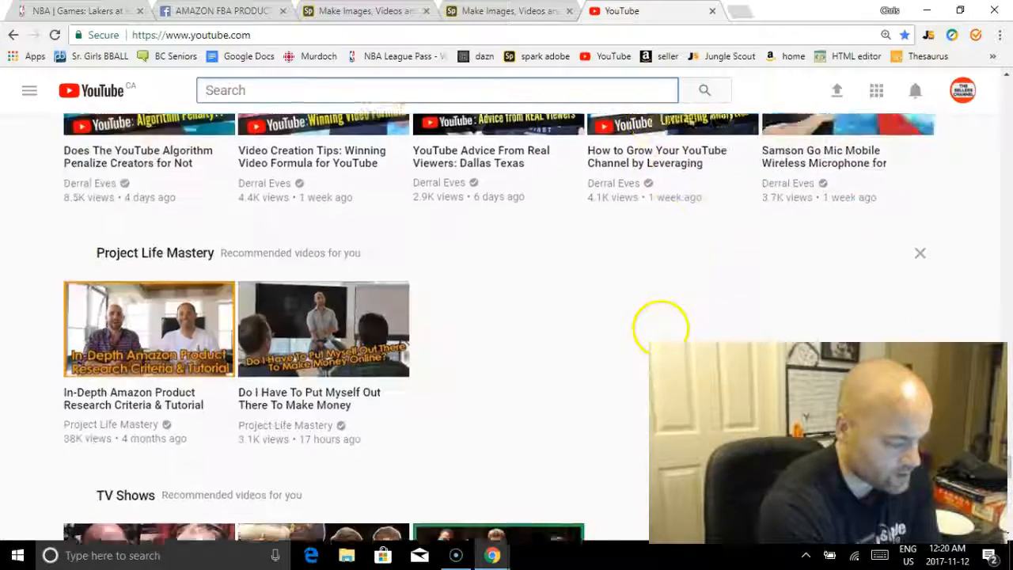
scroll(653, 370, "down", 7)
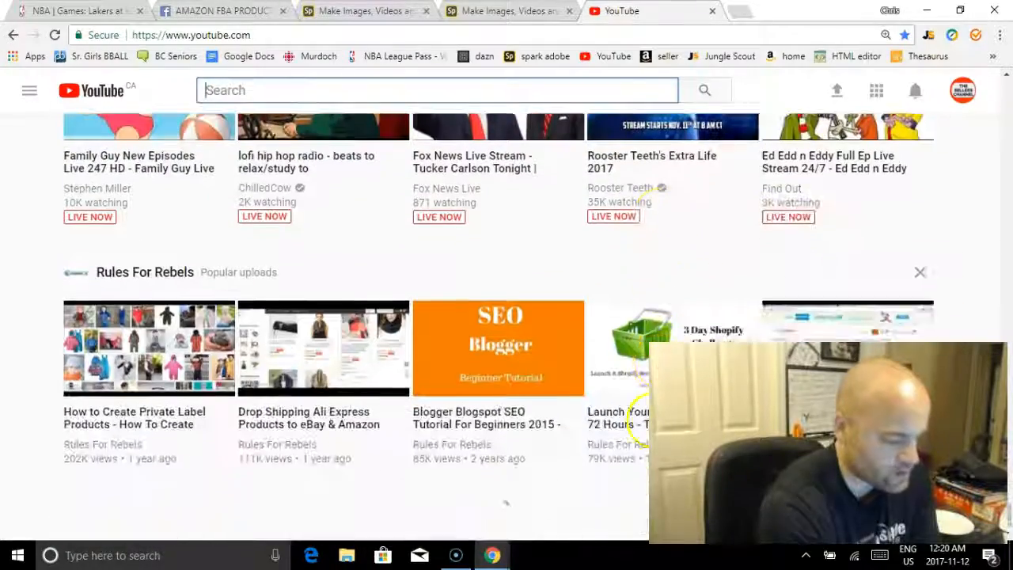
scroll(639, 380, "up", 20)
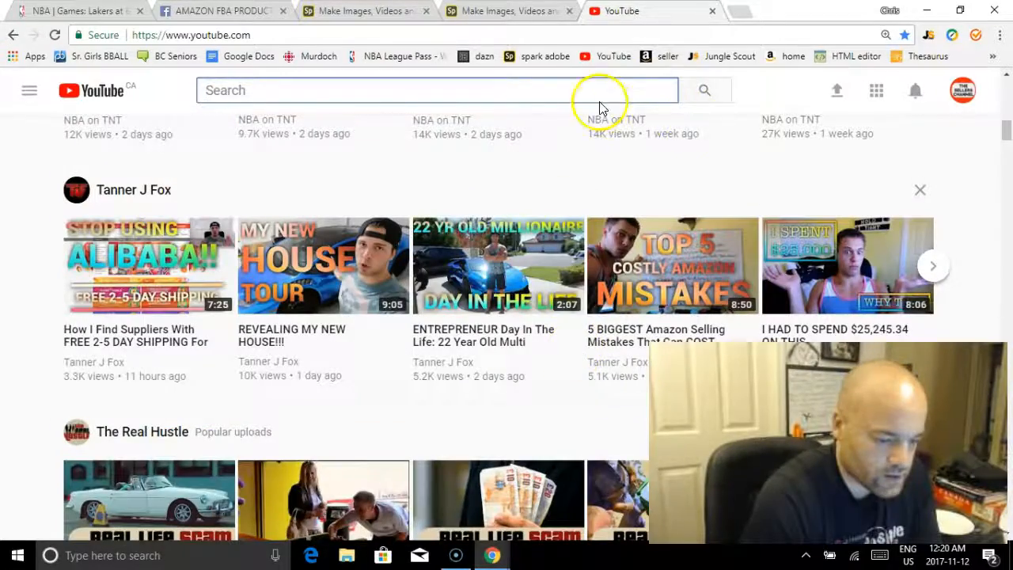
left_click_drag(1009, 143, 1003, 70)
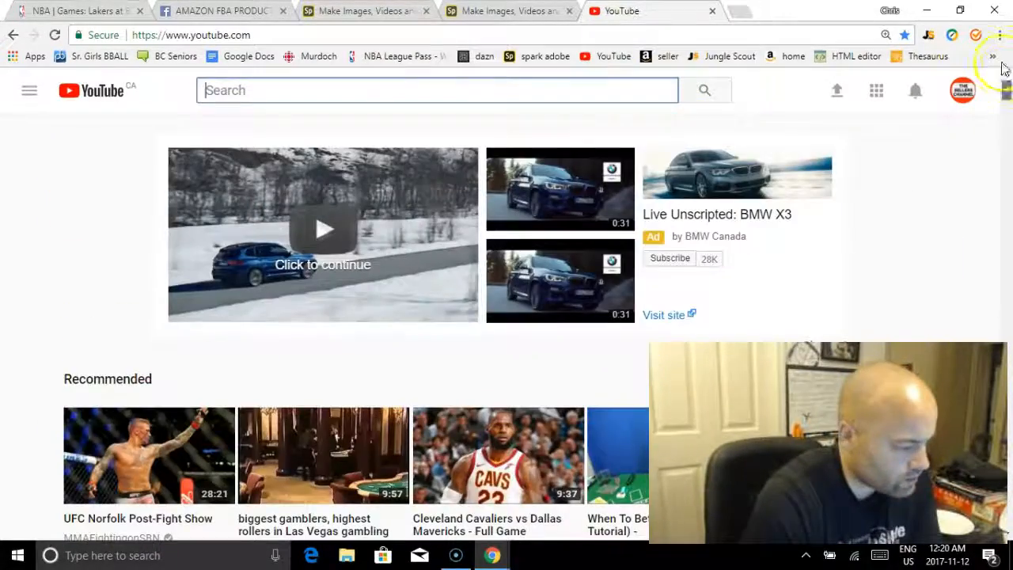
Find the Lazy Ass Stoner channel among the YouTube subscriptions and open its channel page
left_click(29, 90)
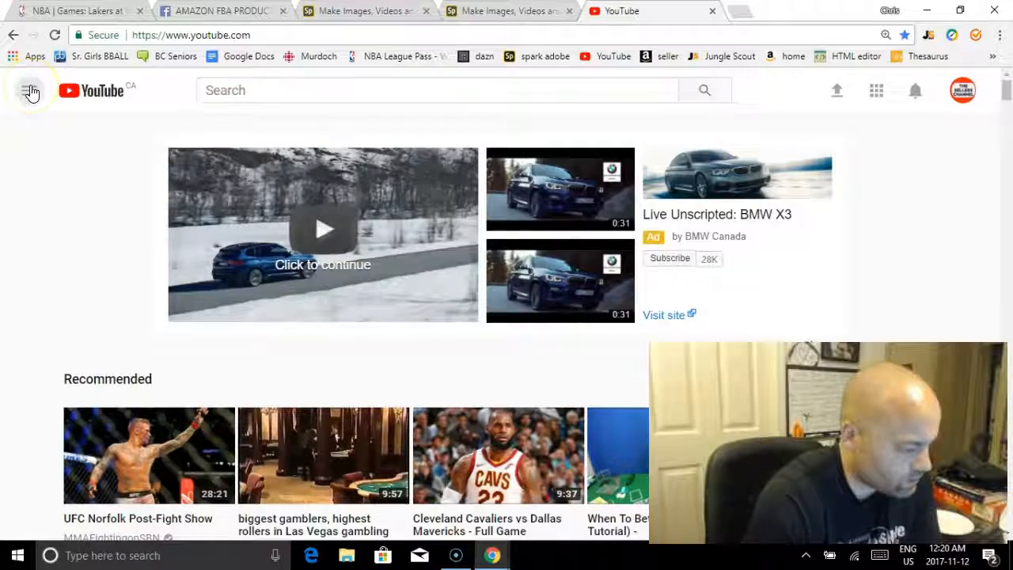
left_click(76, 320)
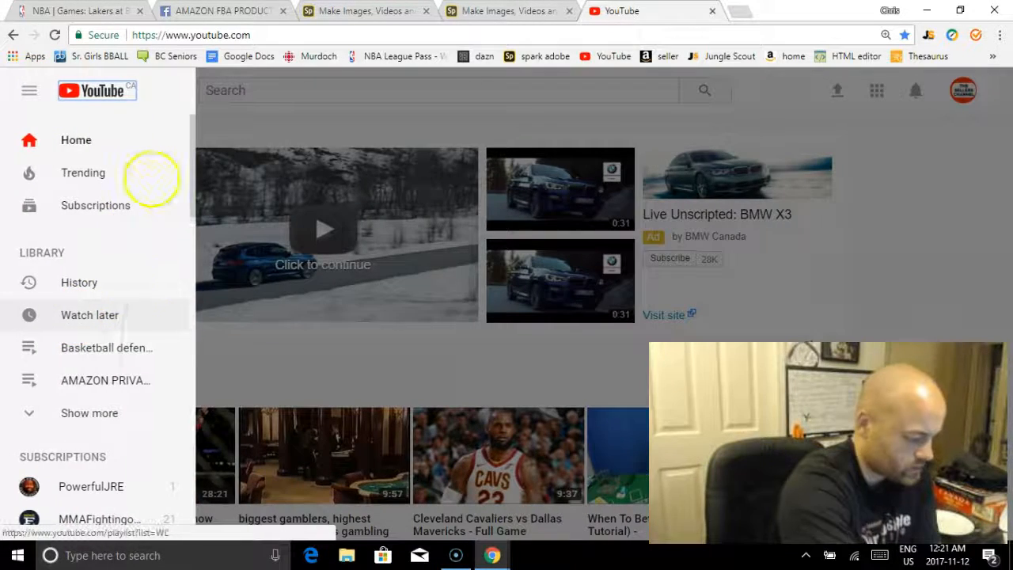
scroll(110, 347, "down", 7)
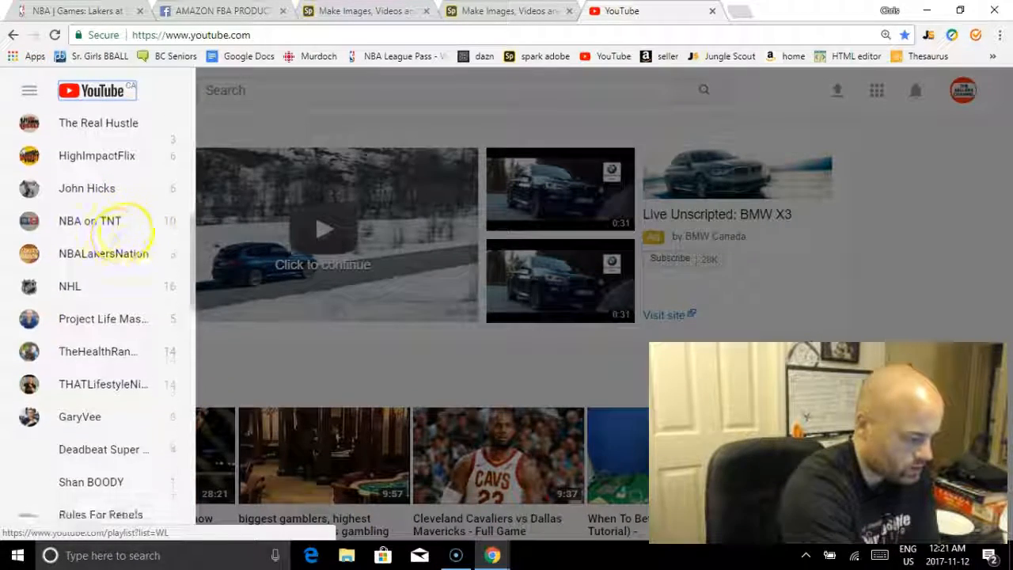
scroll(158, 138, "down", 2)
scroll(129, 395, "up", 1)
scroll(127, 427, "down", 4)
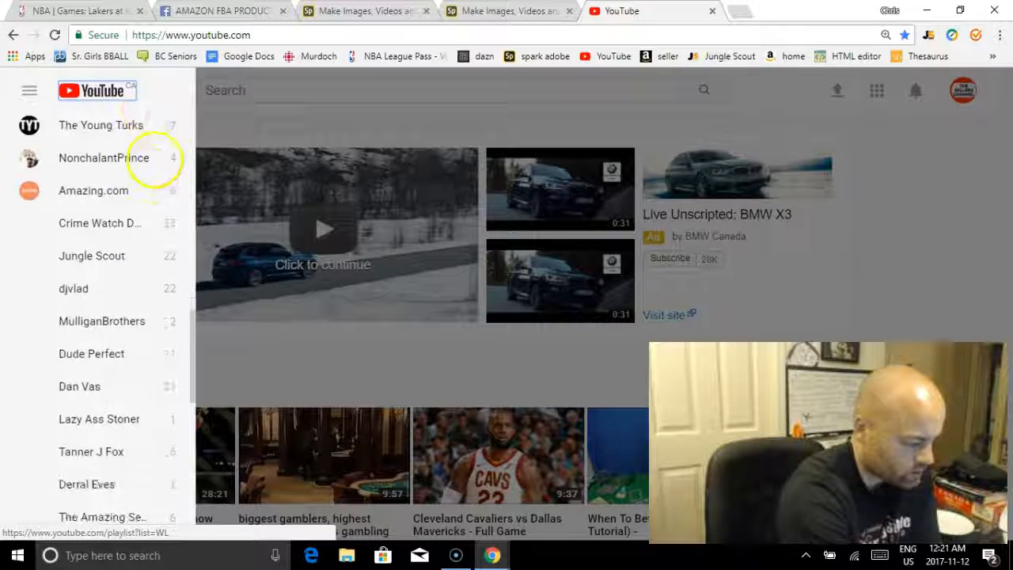
scroll(127, 389, "down", 1)
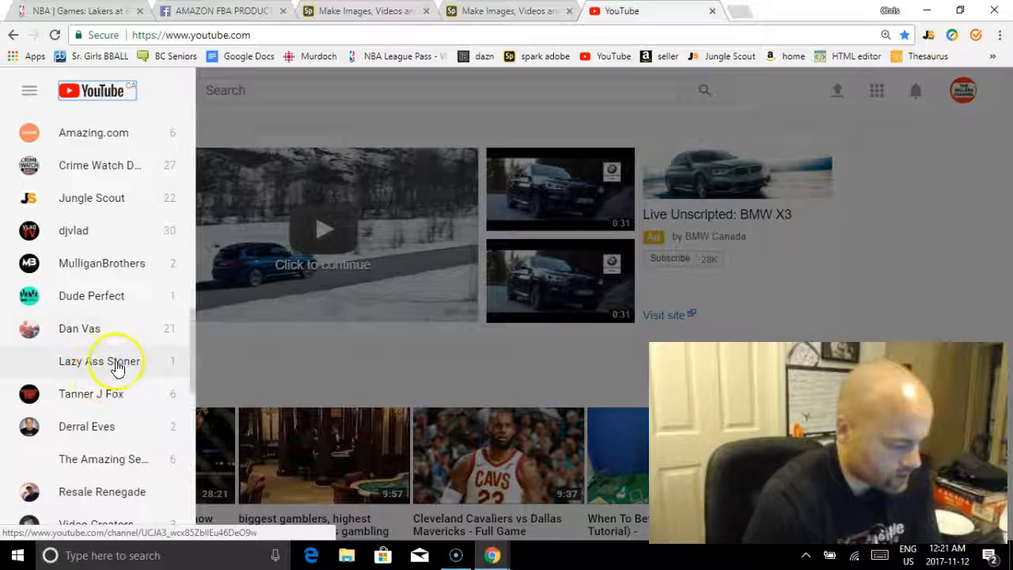
left_click(117, 372)
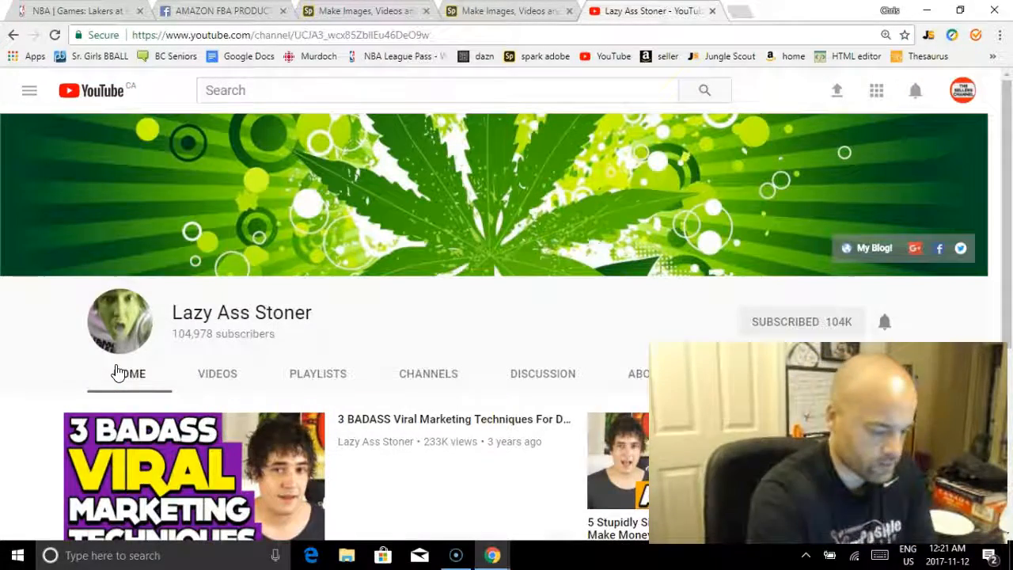
Examine the text and color styling of the video thumbnails on the Lazy Ass Stoner channel page
scroll(642, 265, "down", 1)
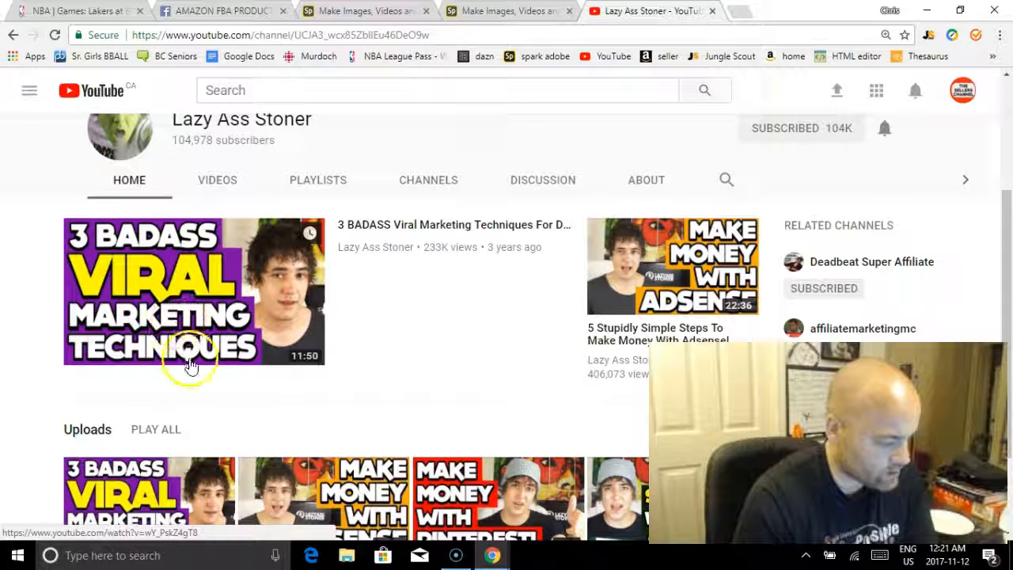
scroll(667, 332, "down", 2)
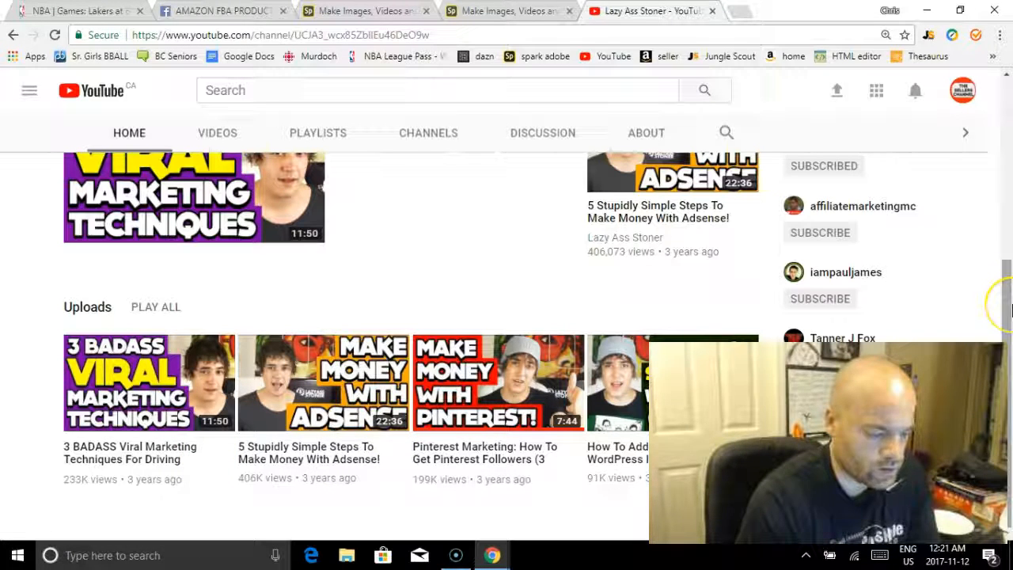
scroll(974, 287, "up", 5)
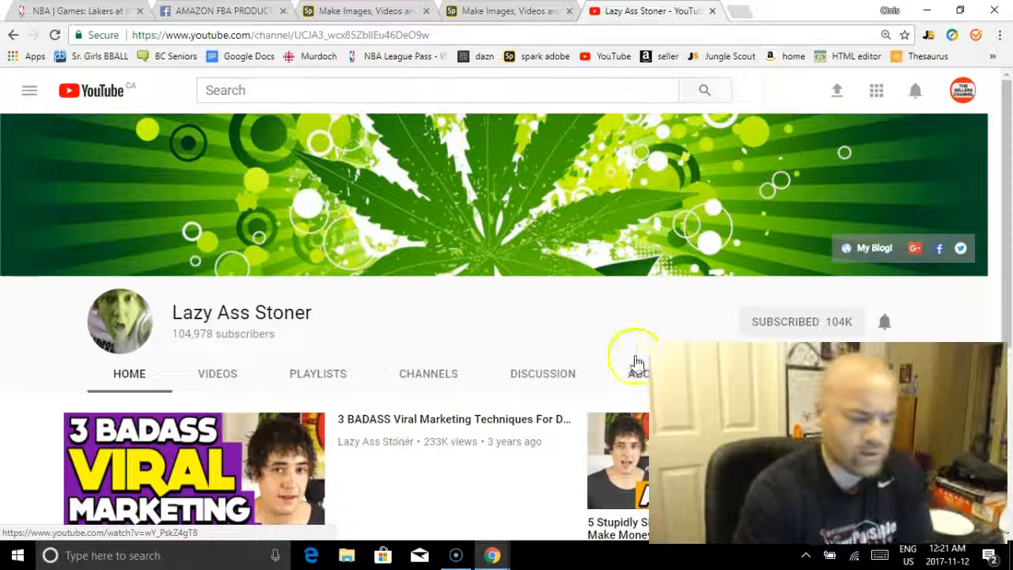
scroll(1006, 230, "down", 1)
scroll(1004, 237, "down", 1)
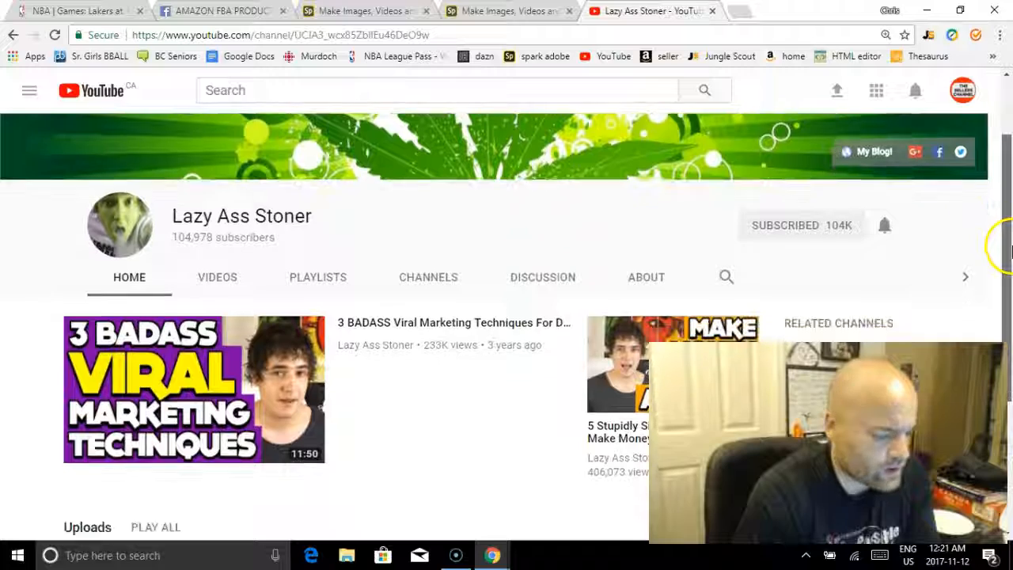
scroll(1001, 237, "up", 1)
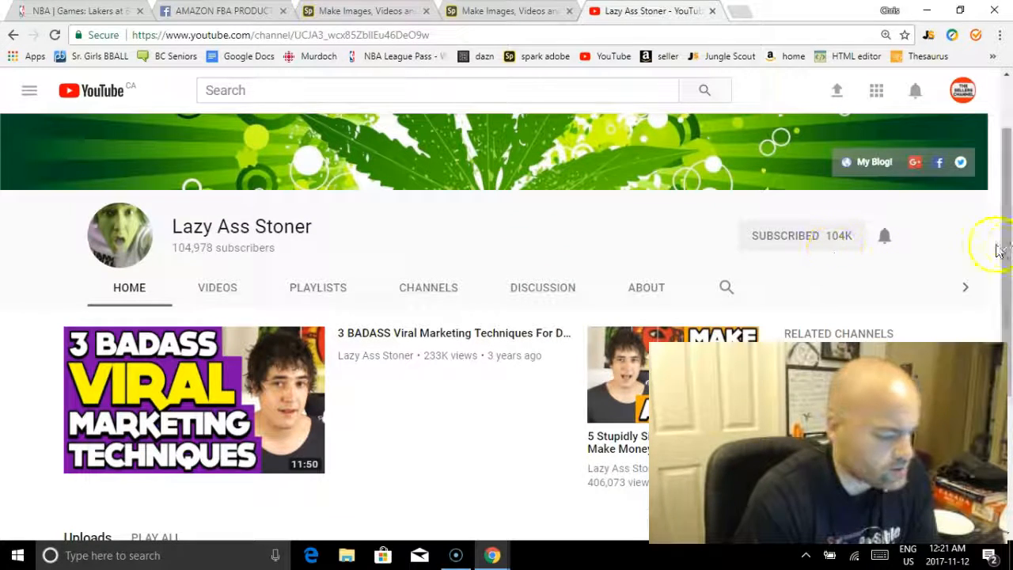
scroll(1002, 260, "down", 2)
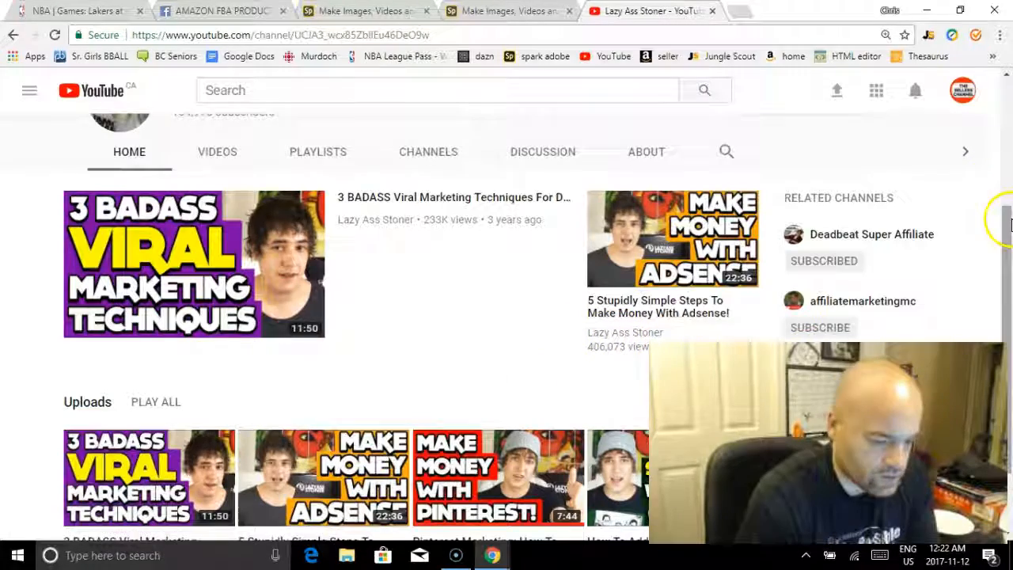
scroll(1006, 292, "down", 1)
left_click_drag(1008, 304, 1008, 77)
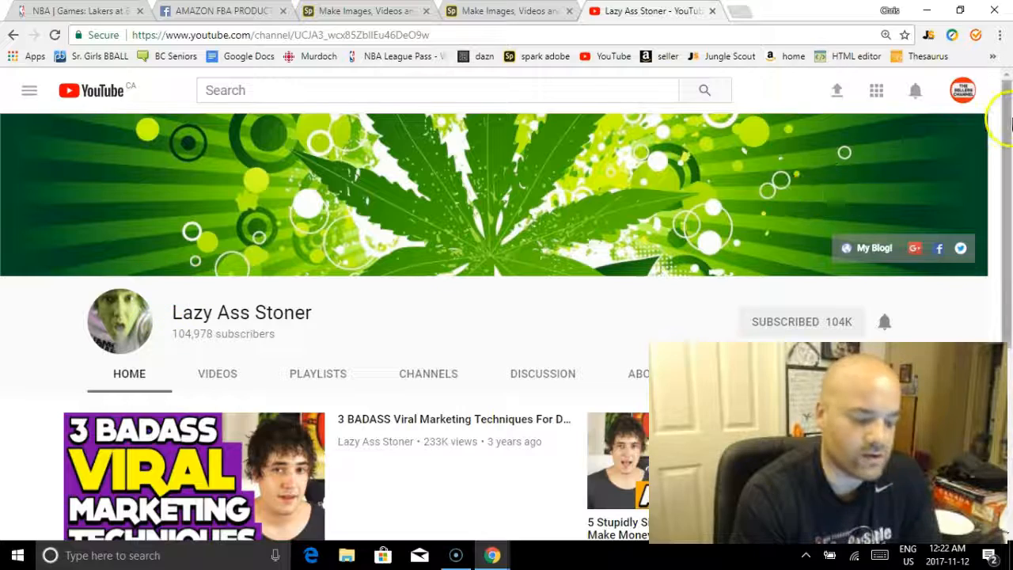
left_click_drag(994, 118, 1010, 206)
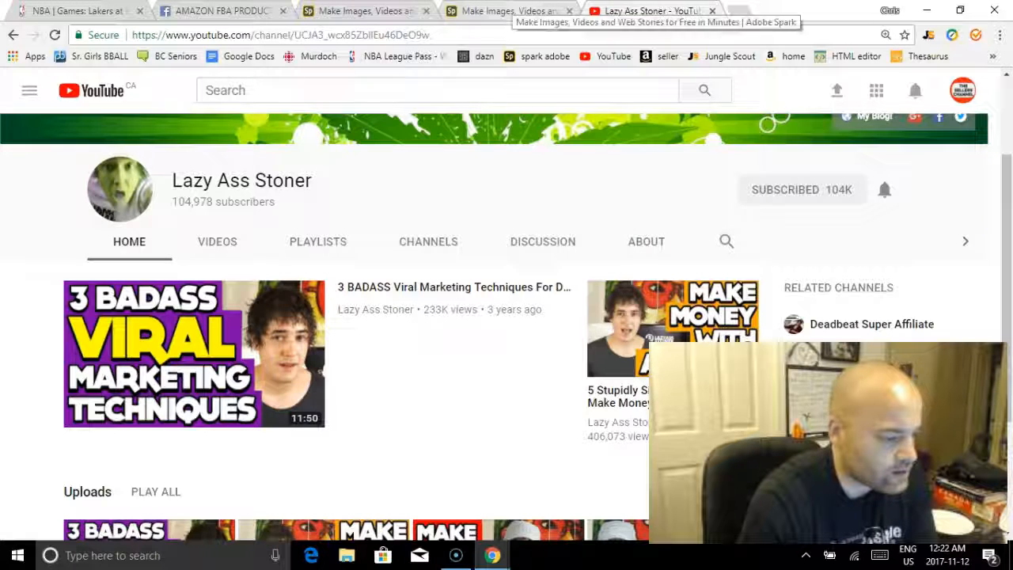
Switch back to the Adobe Spark post and close the other Adobe Spark tab
left_click(511, 10)
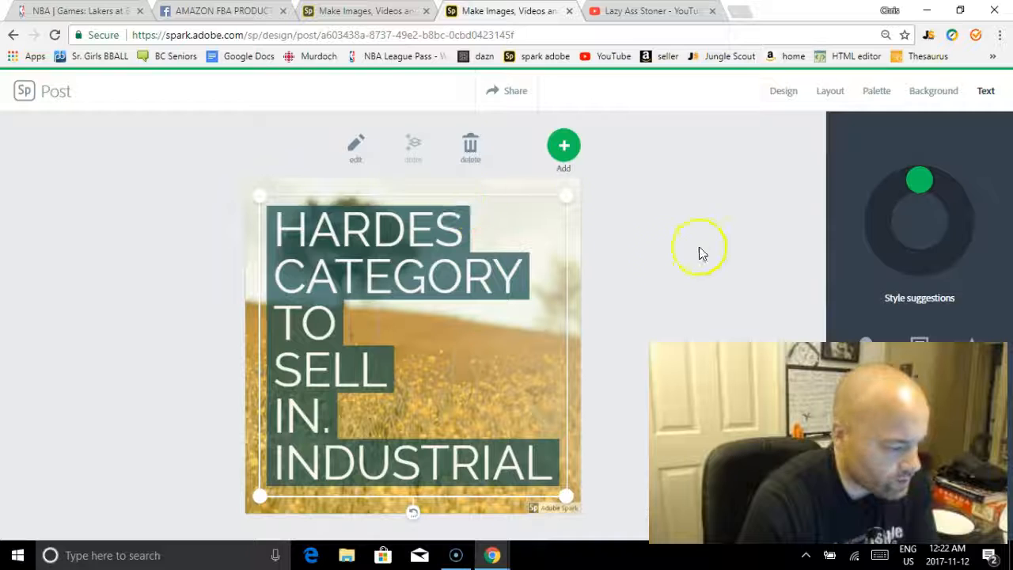
left_click(428, 11)
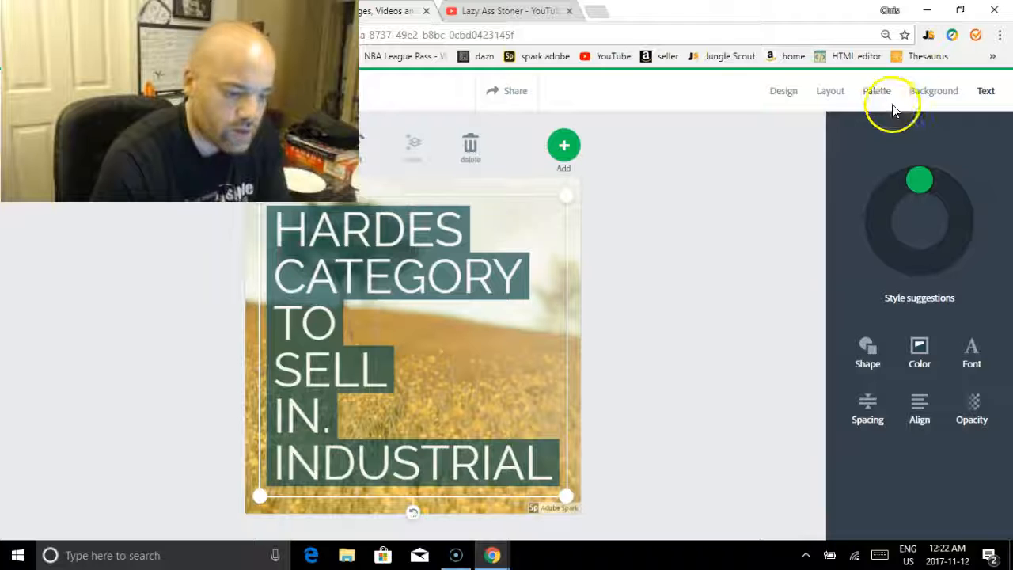
Resize the post to the YouTube thumbnail format
left_click(831, 92)
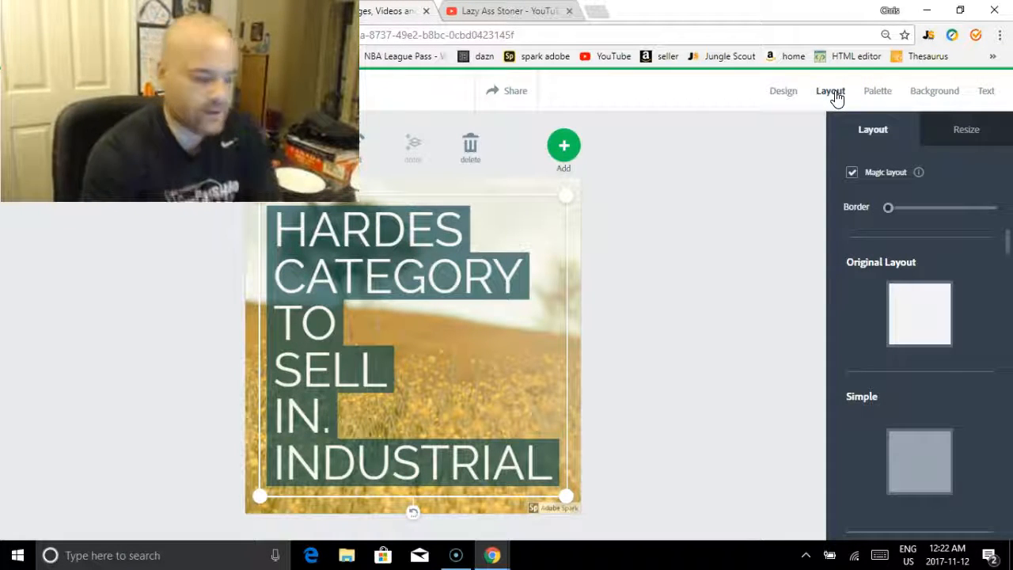
left_click(777, 156)
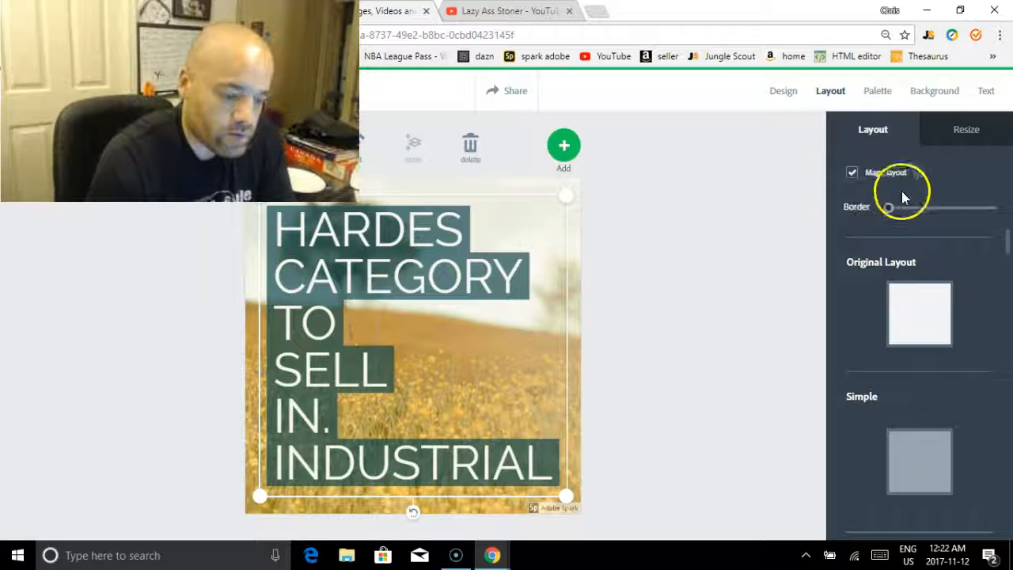
left_click(952, 139)
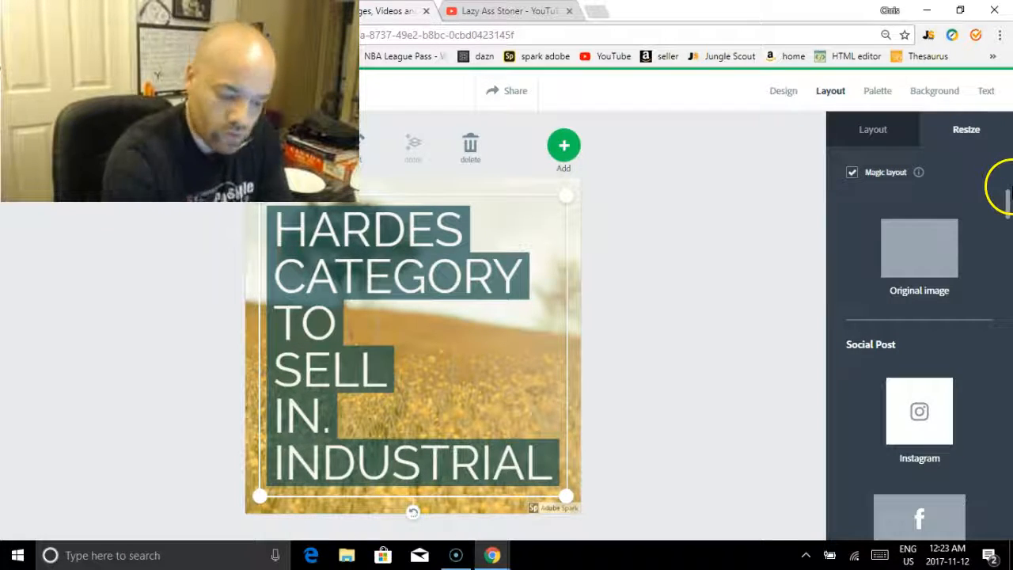
scroll(949, 301, "down", 3)
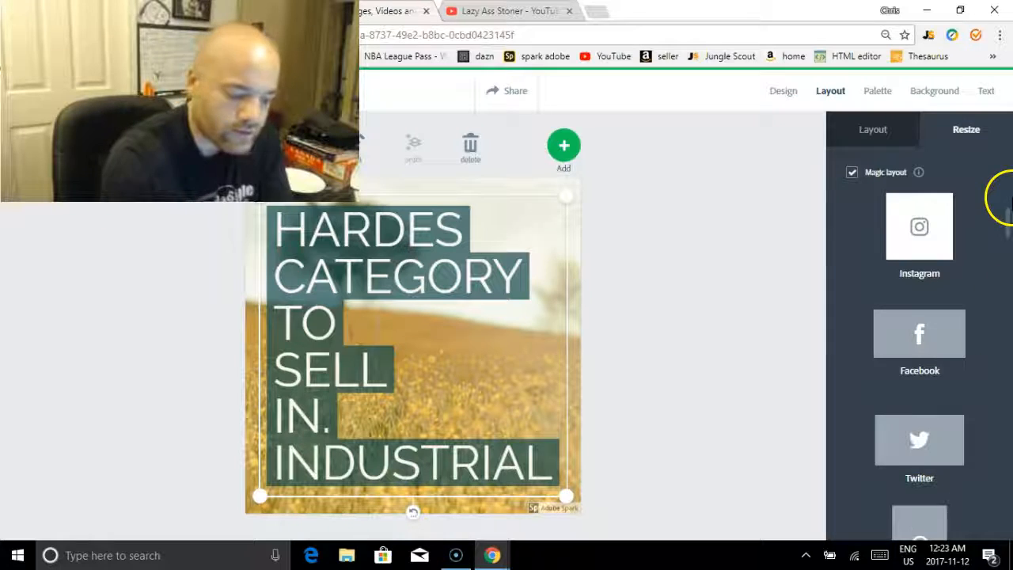
scroll(984, 336, "down", 2)
scroll(983, 336, "down", 5)
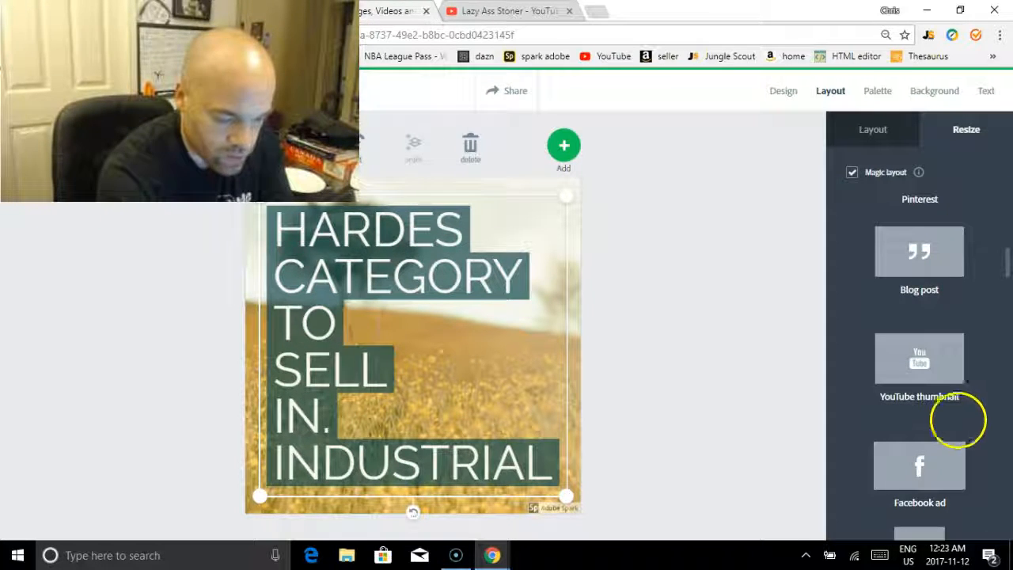
scroll(958, 420, "down", 2)
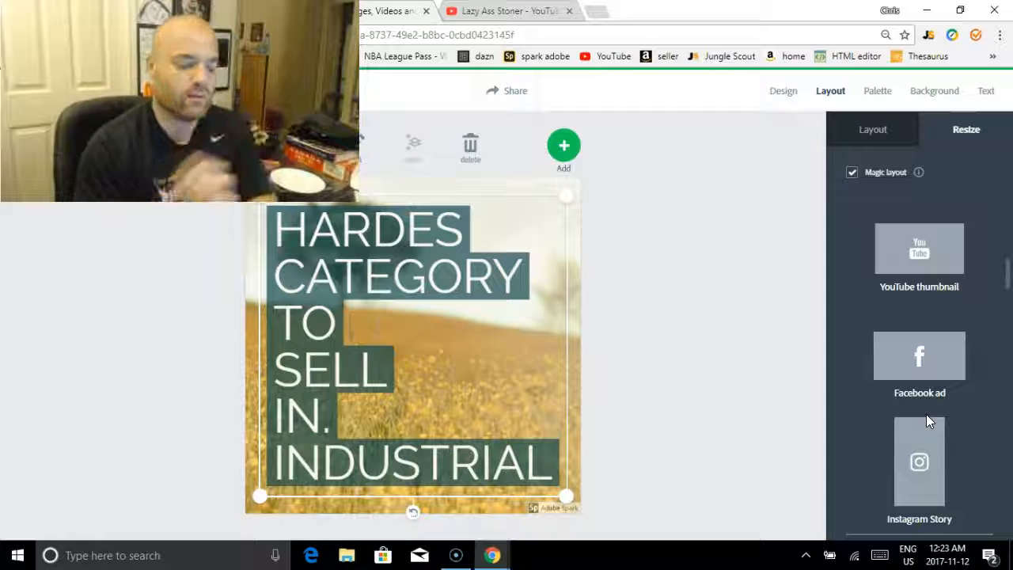
left_click(919, 251)
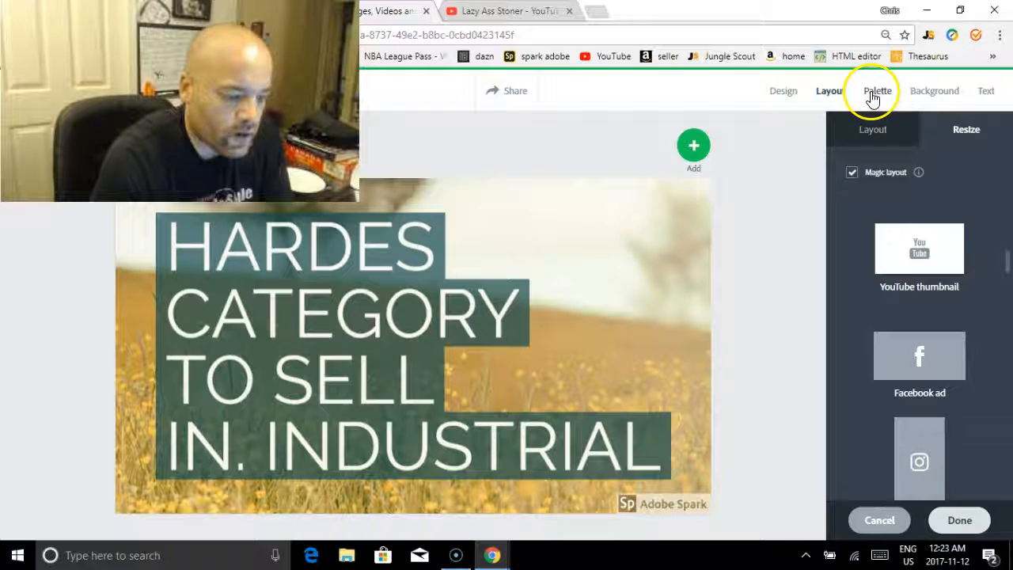
Apply the grid layout with two equal side-by-side columns and move the text block onto the photo half
left_click(781, 96)
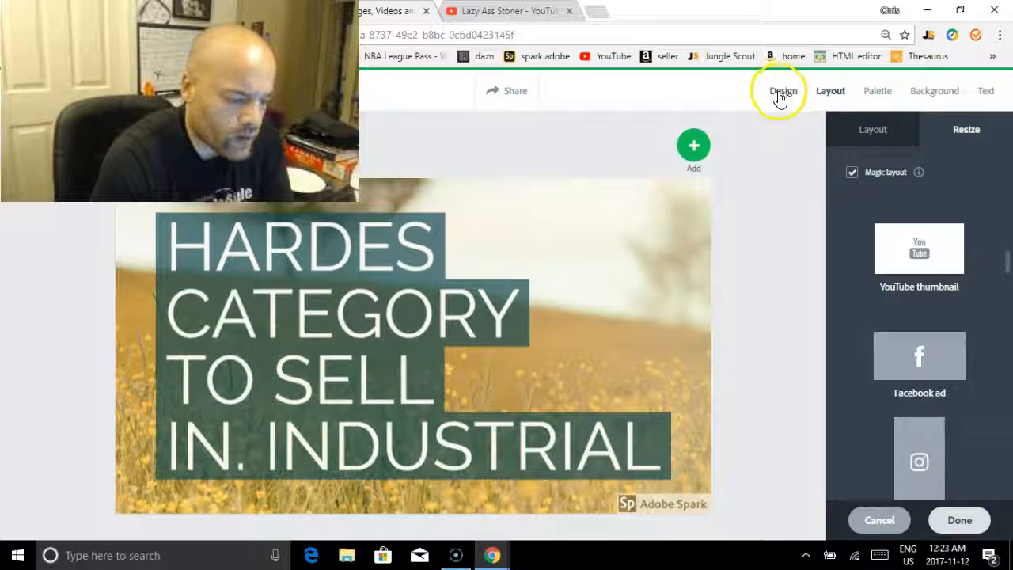
left_click(831, 93)
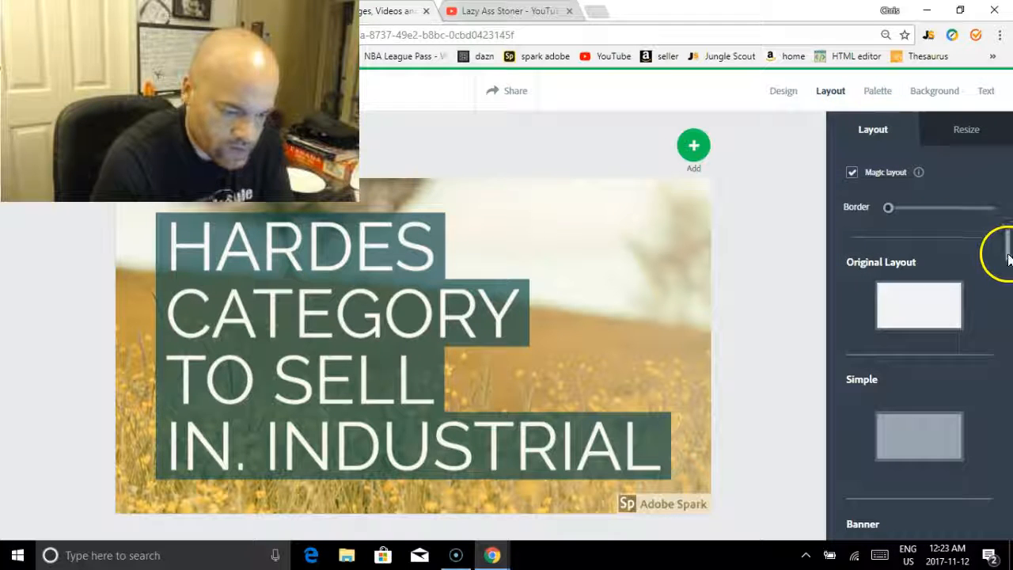
left_click_drag(1007, 244, 1010, 316)
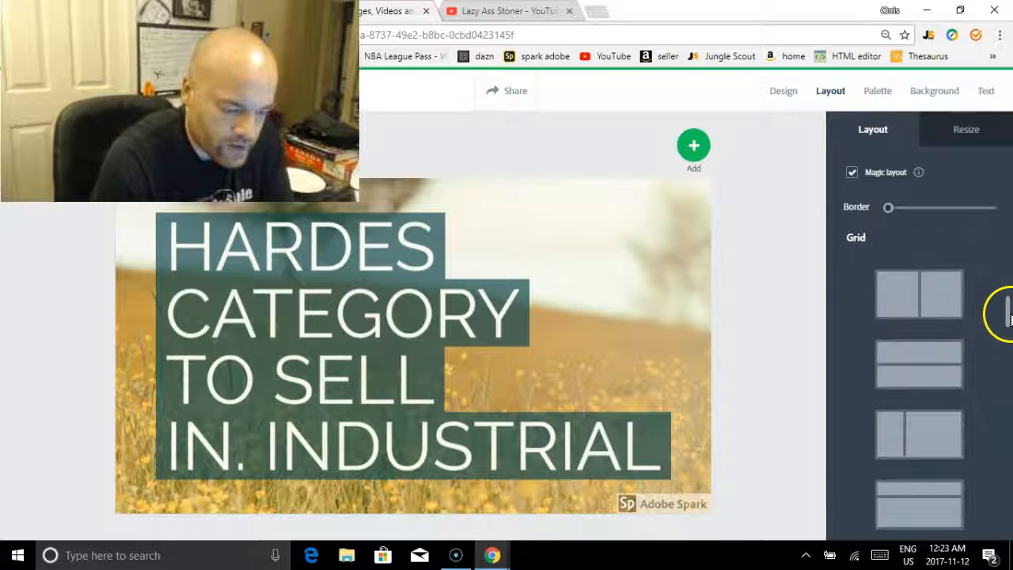
left_click(935, 295)
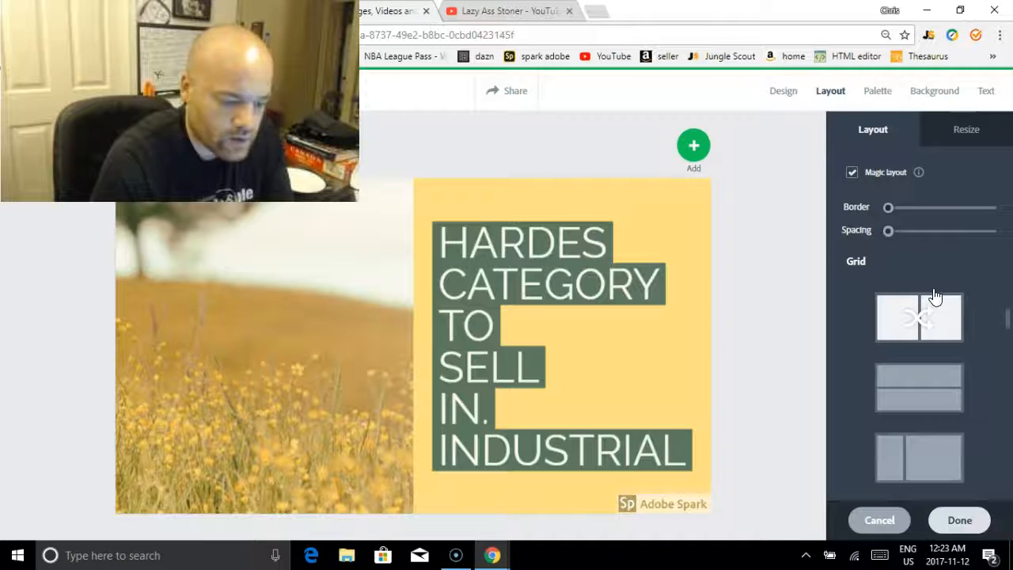
left_click_drag(494, 234, 207, 246)
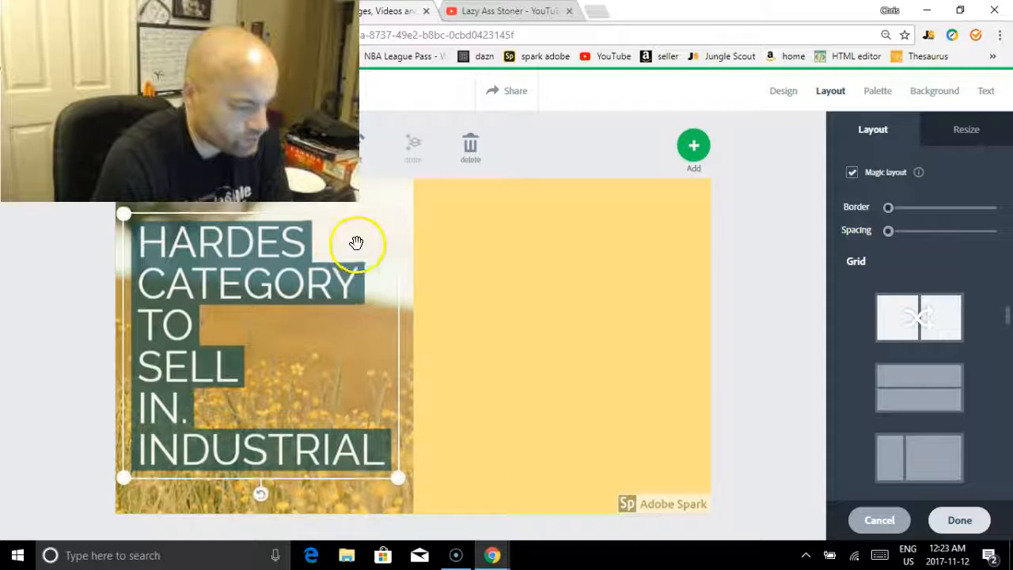
Replace the photo behind the text with a solid color background, trying dark red before setting it to dark blue
left_click(363, 197)
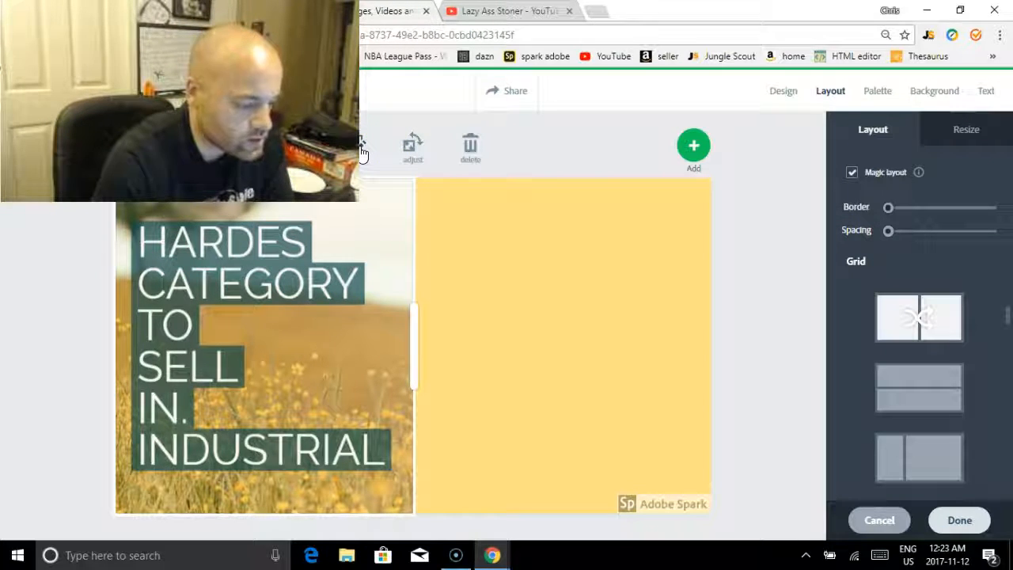
left_click(361, 150)
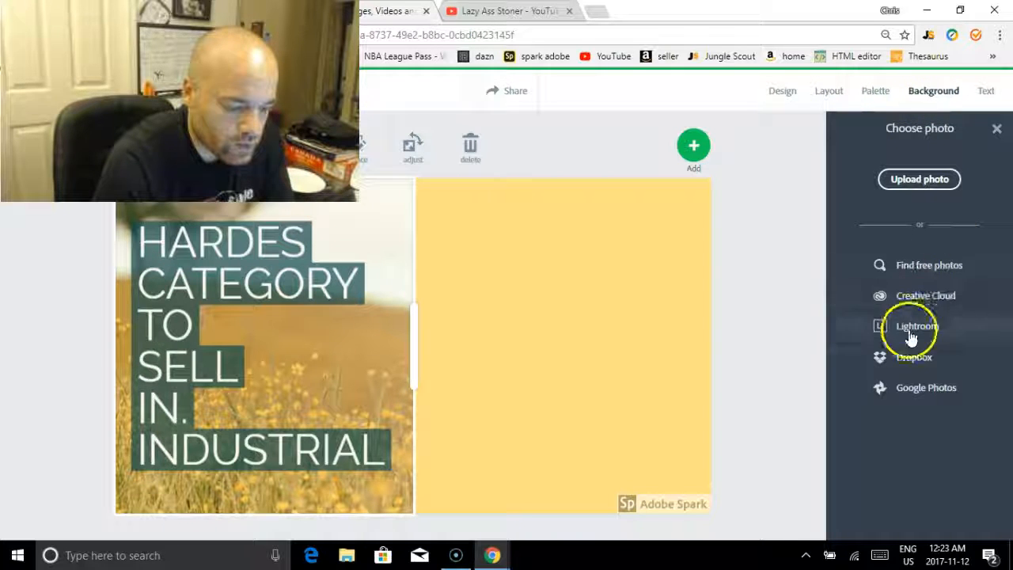
left_click(996, 128)
left_click(966, 129)
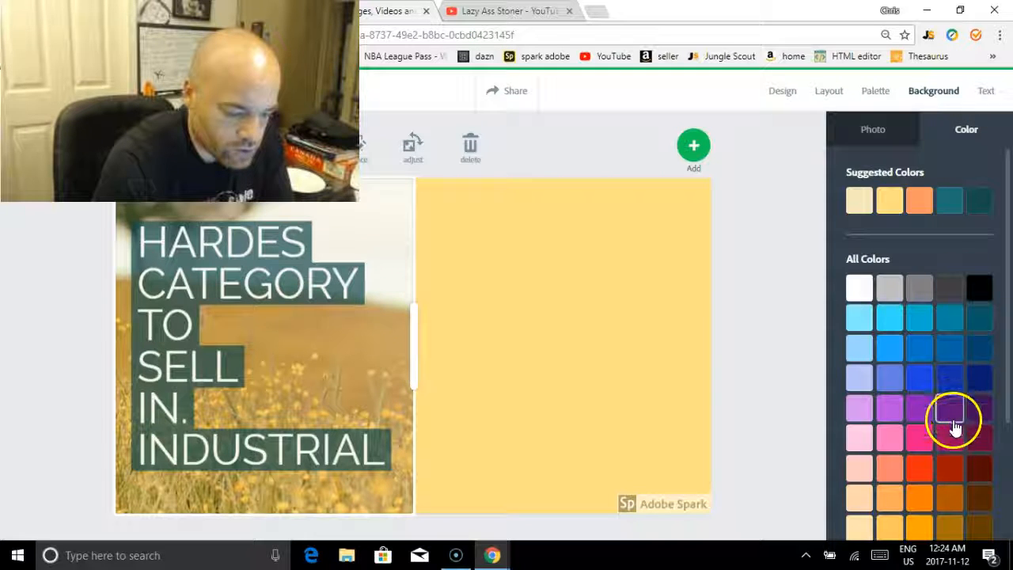
left_click(952, 468)
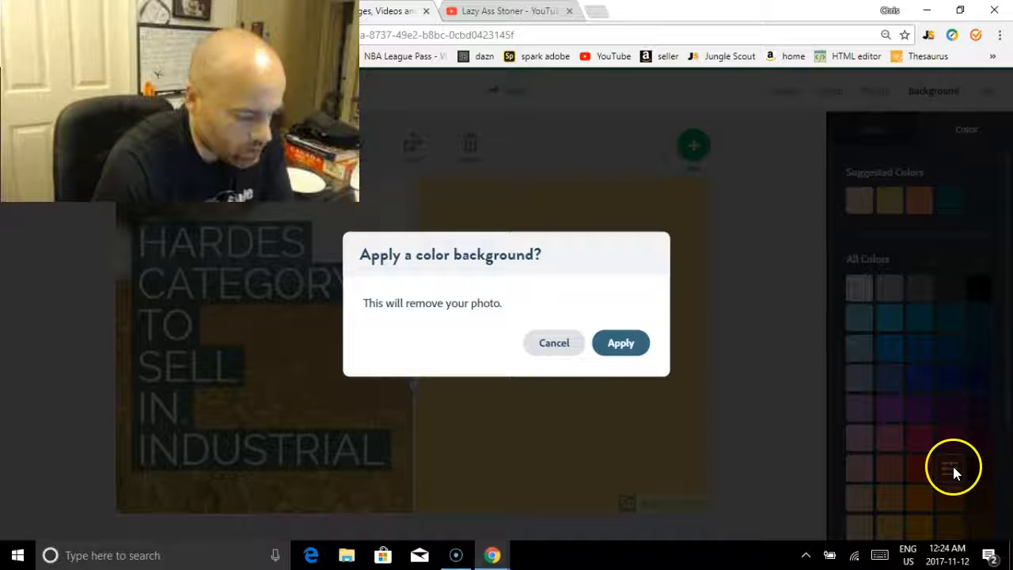
left_click(620, 342)
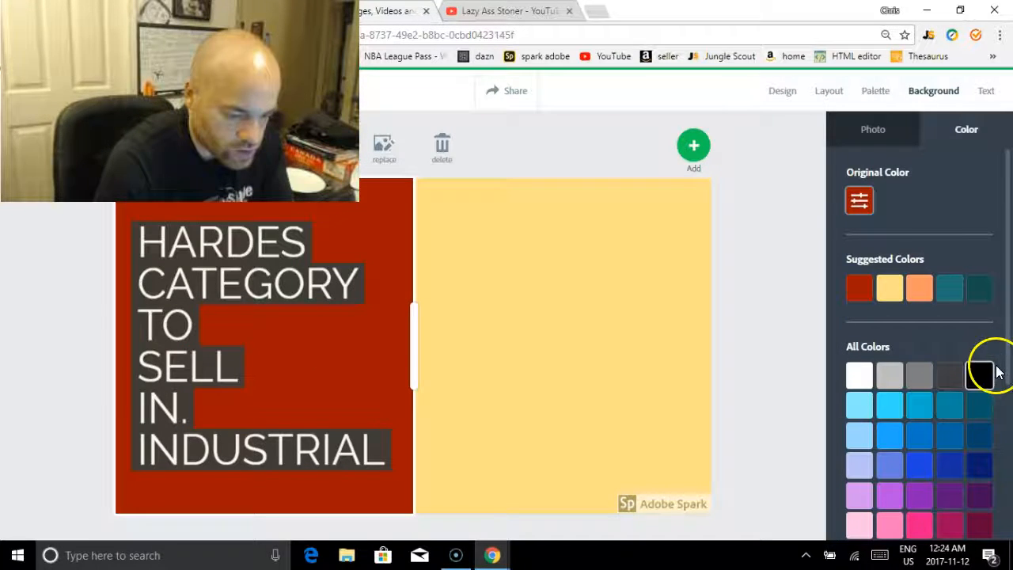
left_click(950, 466)
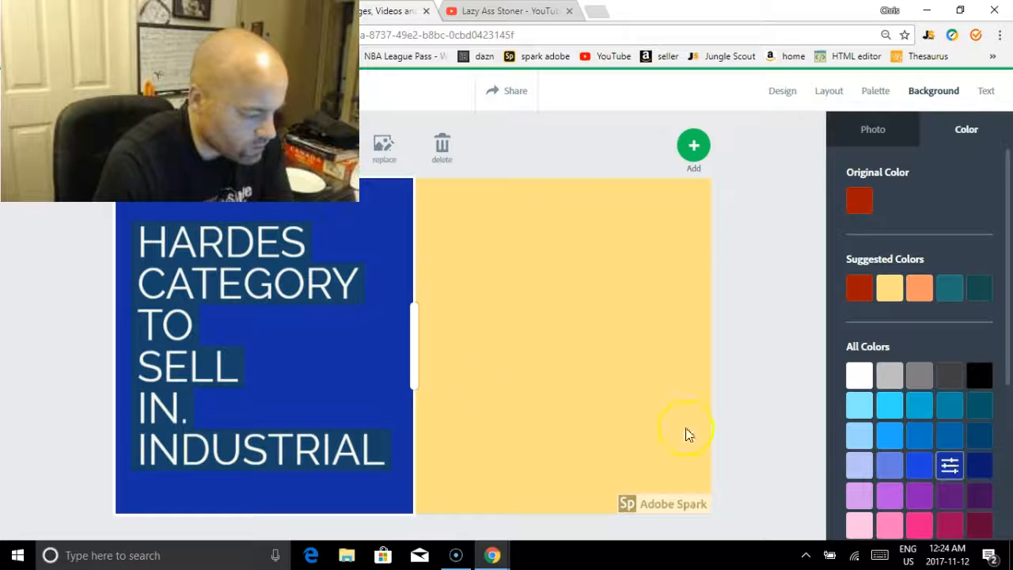
Try Abril Fatface on the thumbnail text and set its font to Nexa Rust
left_click(271, 290)
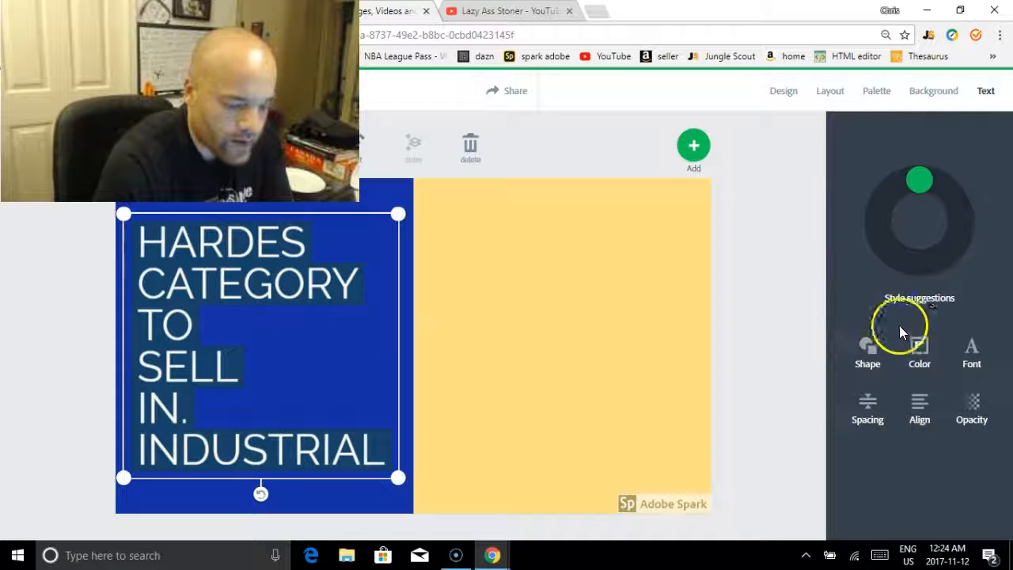
left_click(972, 352)
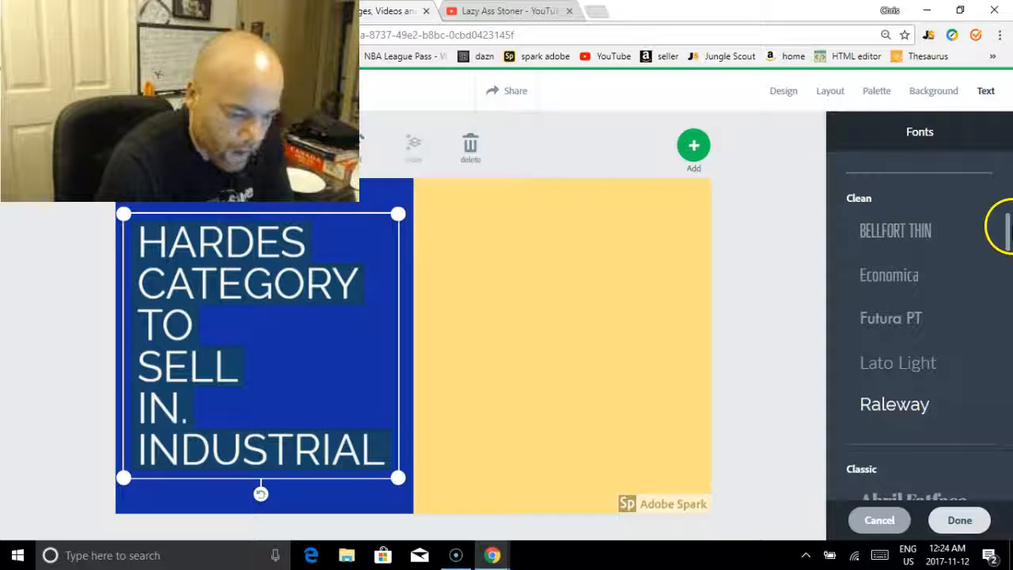
left_click_drag(1009, 244, 1008, 264)
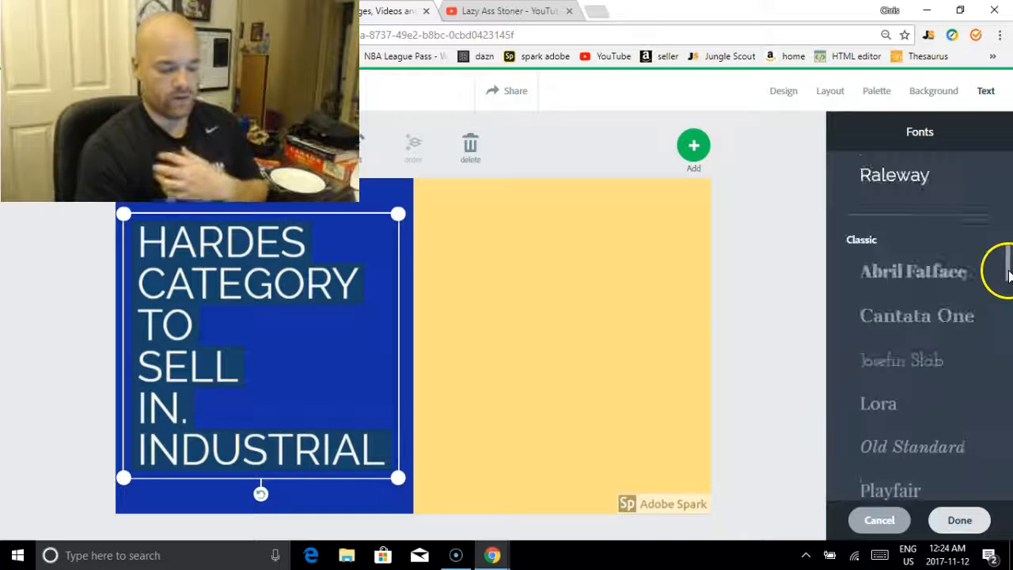
left_click(971, 289)
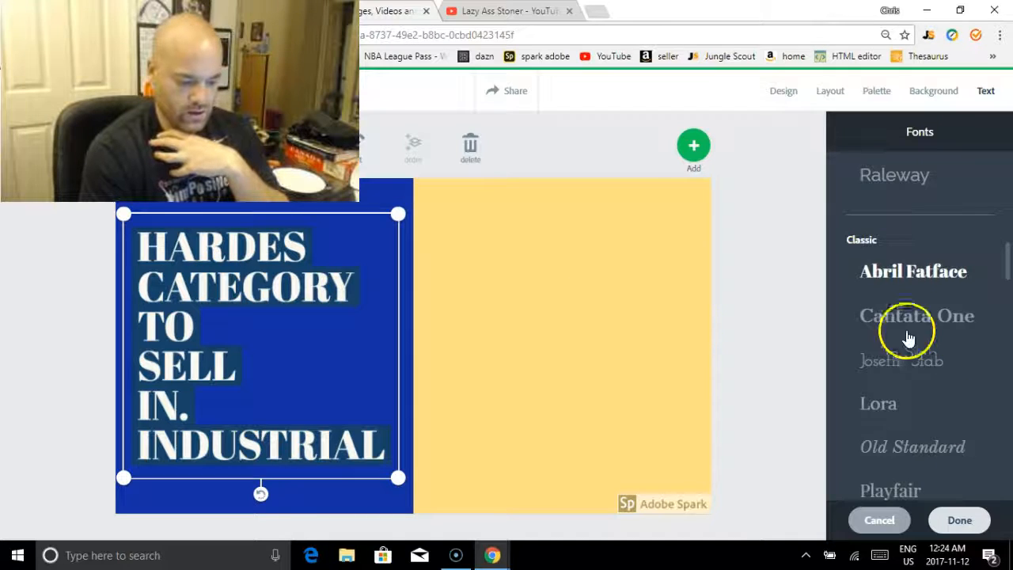
scroll(1006, 269, "up", 5)
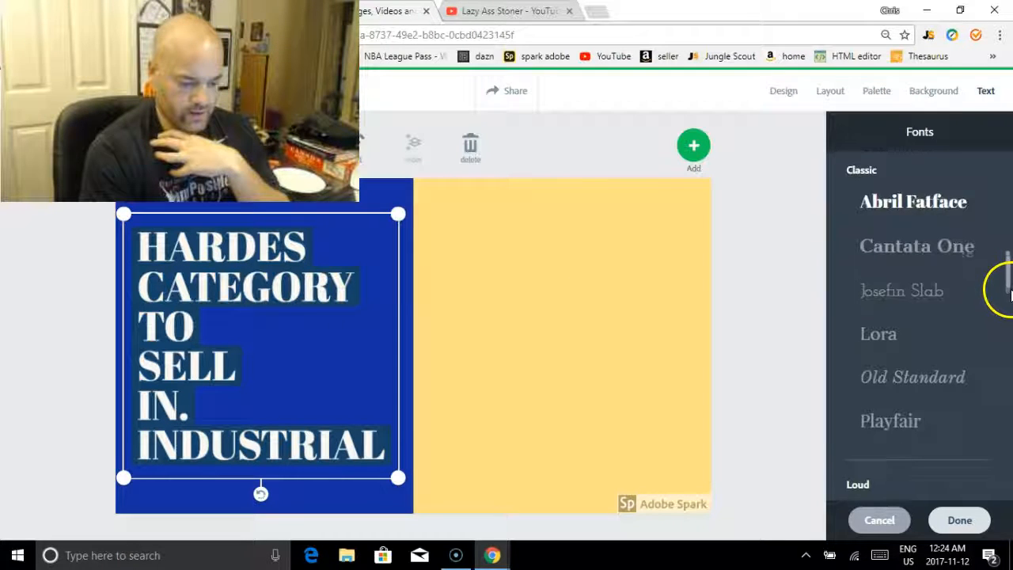
left_click_drag(1008, 245, 994, 328)
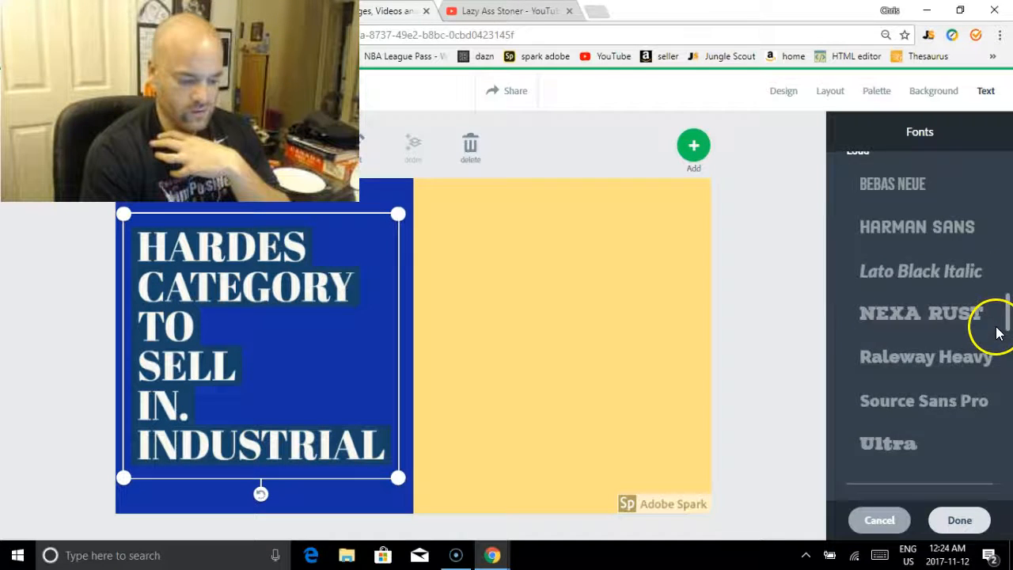
left_click(951, 285)
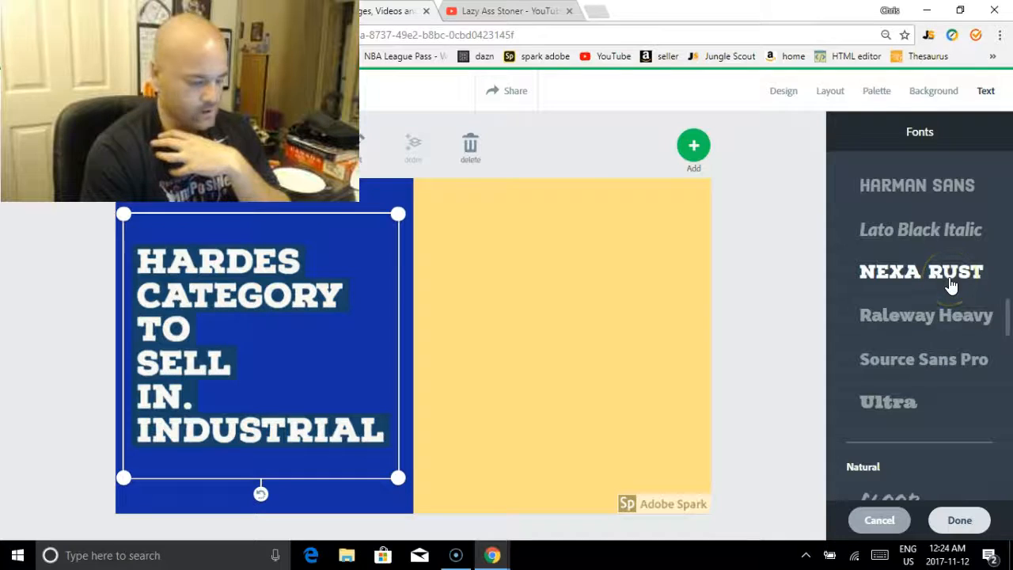
Shrink the text block to fit within the blue half and center-align its lines
left_click_drag(398, 478, 538, 514)
right_click(372, 297)
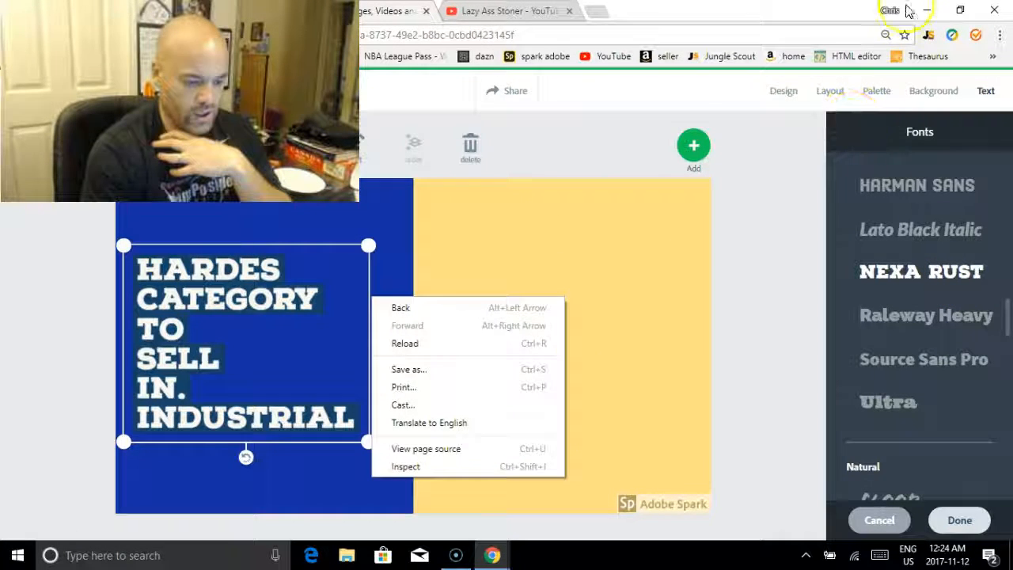
left_click(986, 97)
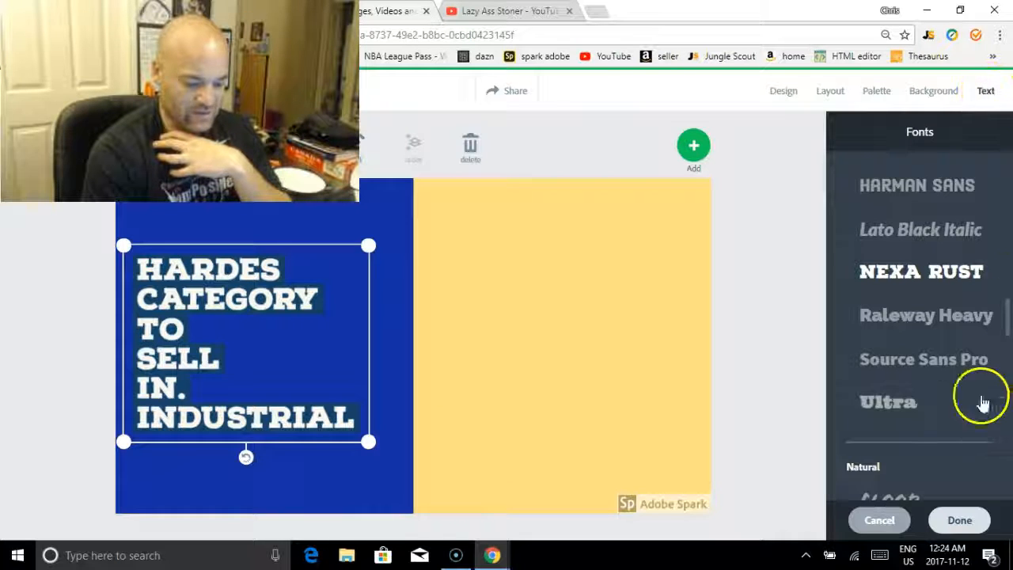
left_click(959, 519)
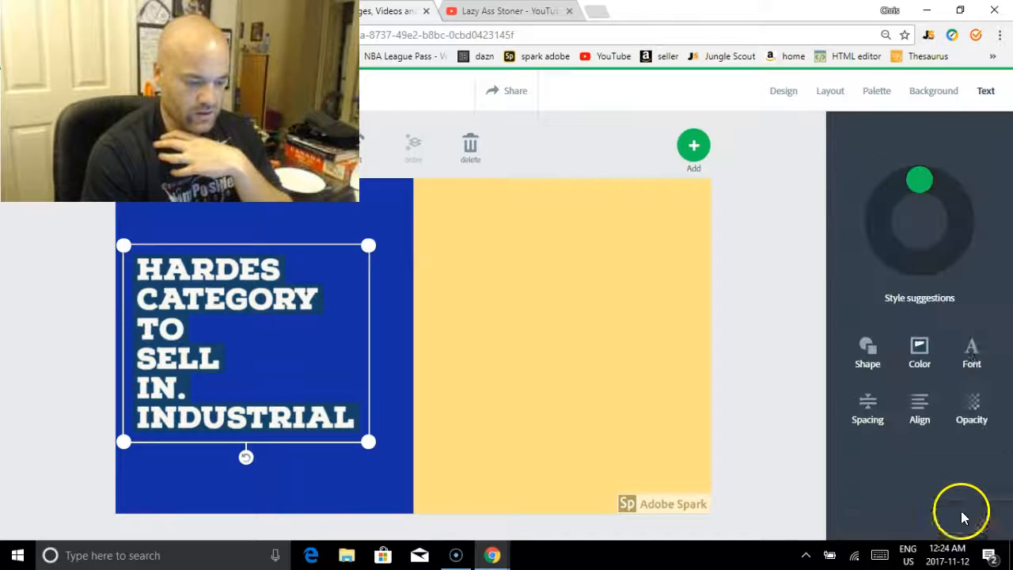
left_click(917, 410)
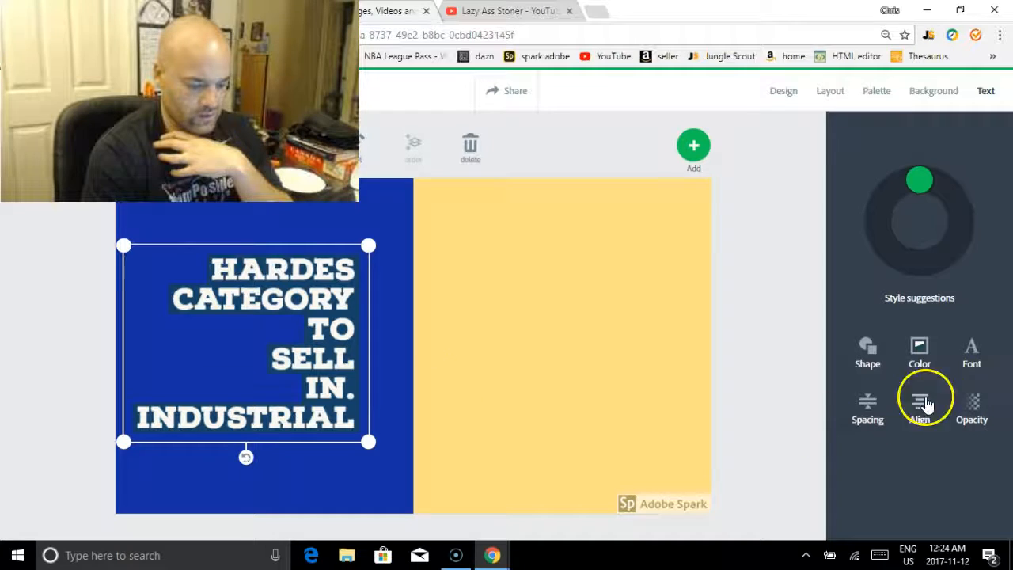
left_click(916, 419)
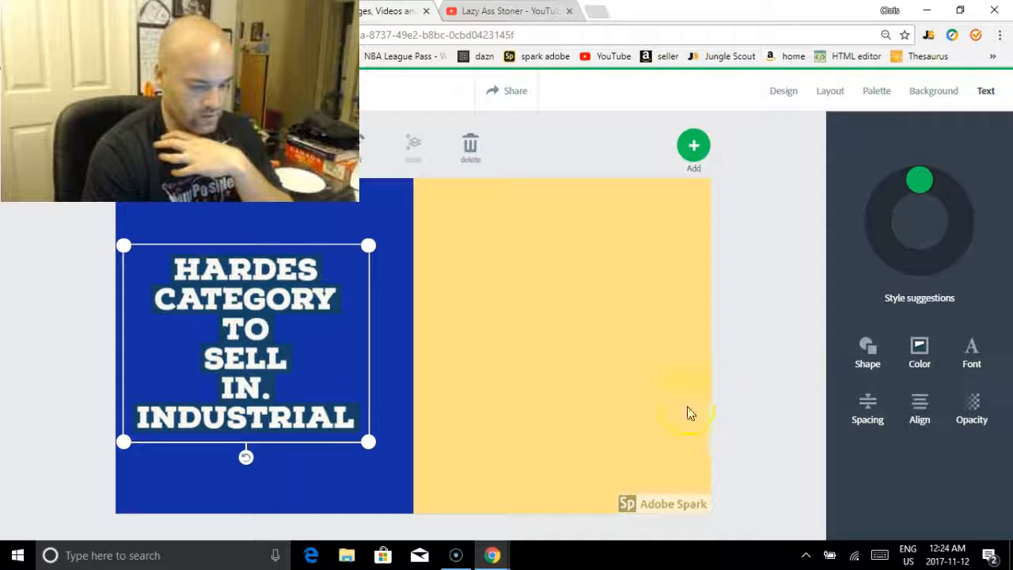
Remove the highlight shape behind the text by choosing the plain text shape, and apply it
left_click(870, 363)
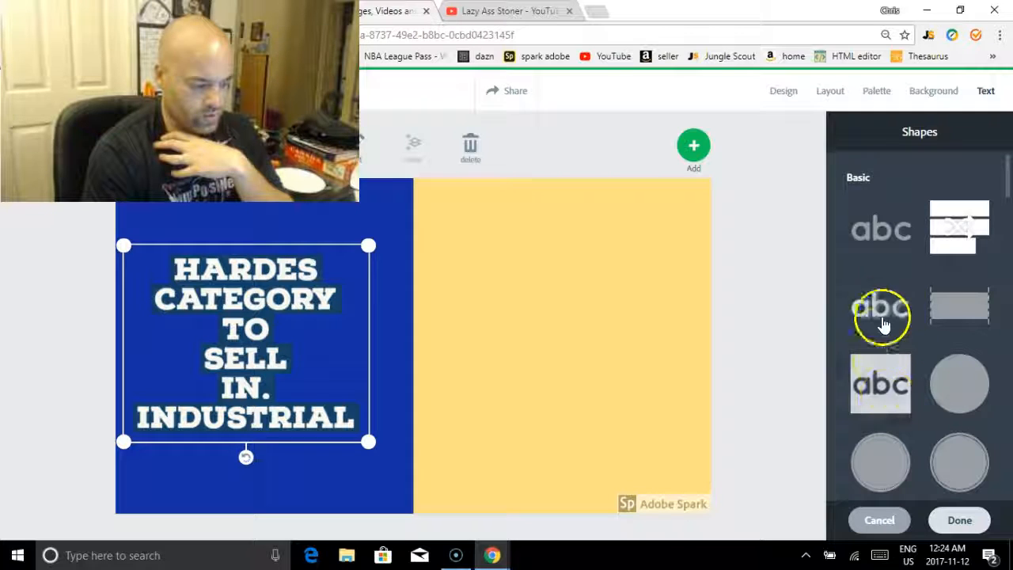
left_click(880, 228)
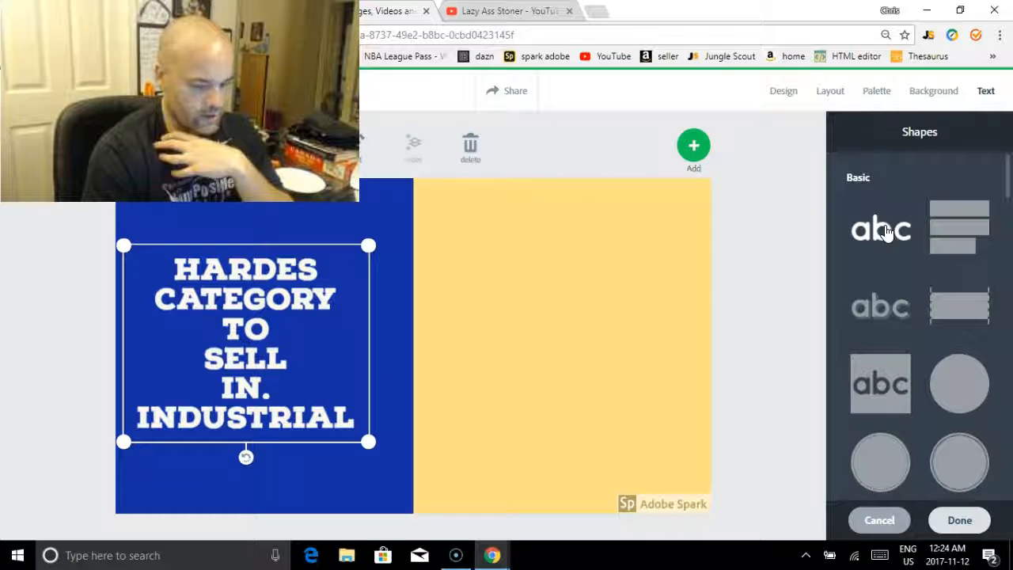
left_click(943, 211)
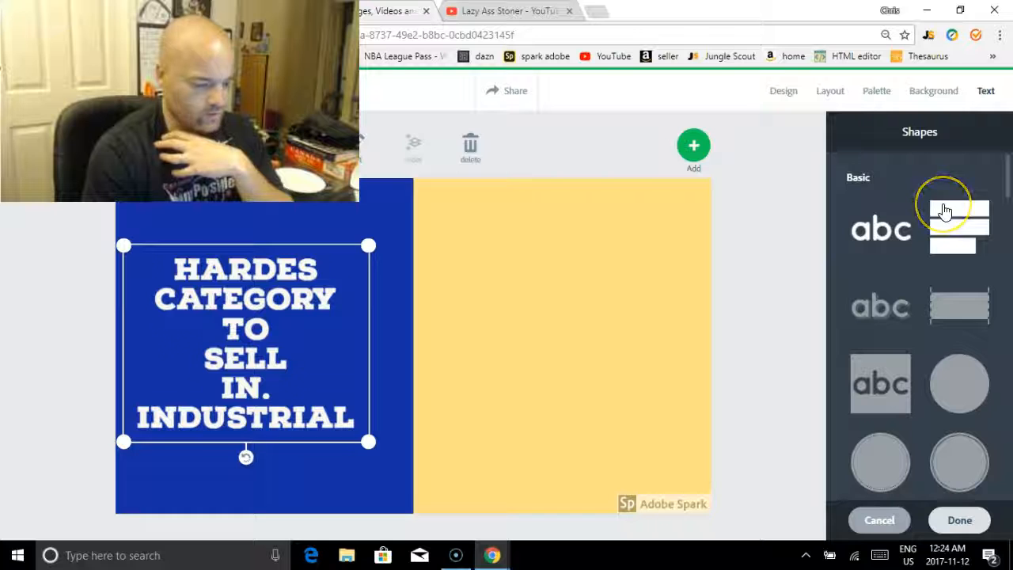
left_click(886, 227)
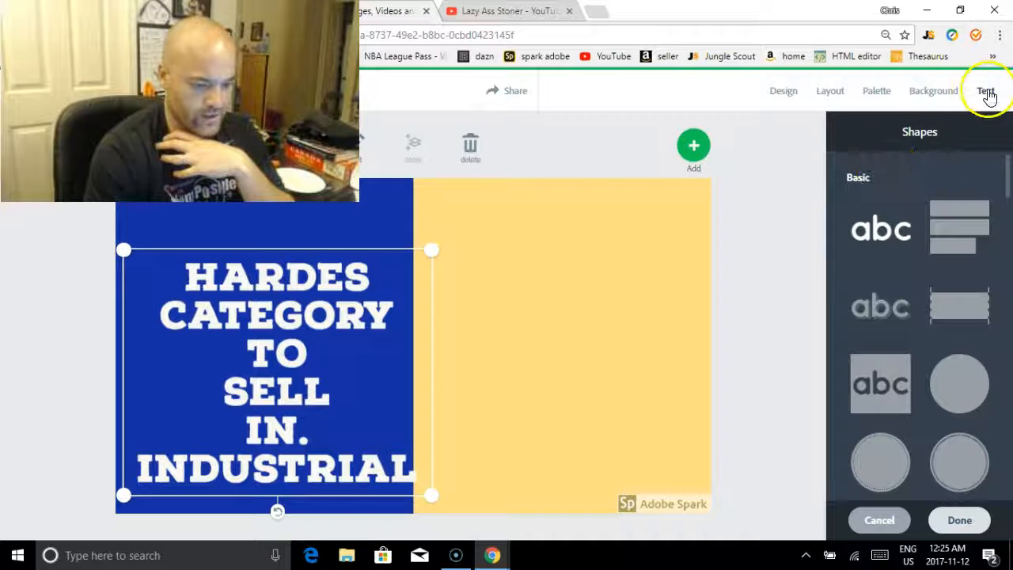
left_click(957, 521)
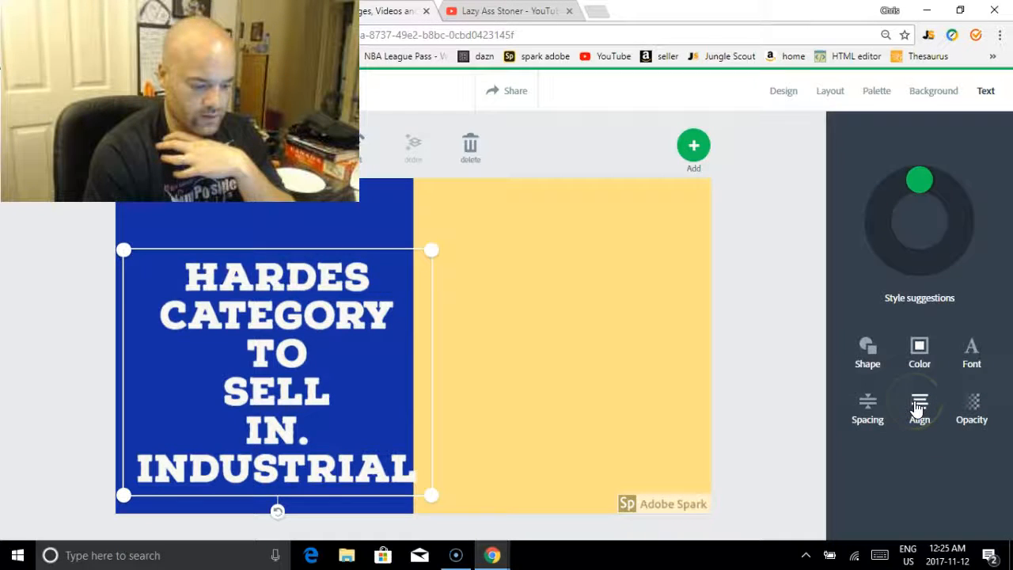
Reposition and resize the text block and try a teal outlined style suggestion with dark boxes behind the lines
left_click(918, 405)
left_click_drag(312, 301, 308, 264)
left_click_drag(404, 445, 441, 524)
mouse_move(915, 196)
left_mouse_down()
mouse_move(949, 208)
mouse_move(949, 248)
mouse_move(915, 264)
mouse_move(880, 232)
mouse_move(886, 199)
mouse_move(938, 197)
mouse_move(951, 208)
mouse_move(944, 248)
mouse_move(894, 253)
mouse_move(879, 211)
mouse_move(929, 190)
mouse_move(943, 214)
mouse_move(915, 253)
mouse_move(893, 249)
mouse_move(897, 204)
mouse_move(923, 192)
mouse_move(958, 207)
left_mouse_up()
Change the thumbnail text to "THE HARDEST CAT TO SELL IN. INDUSTRIAL"
left_click(300, 255)
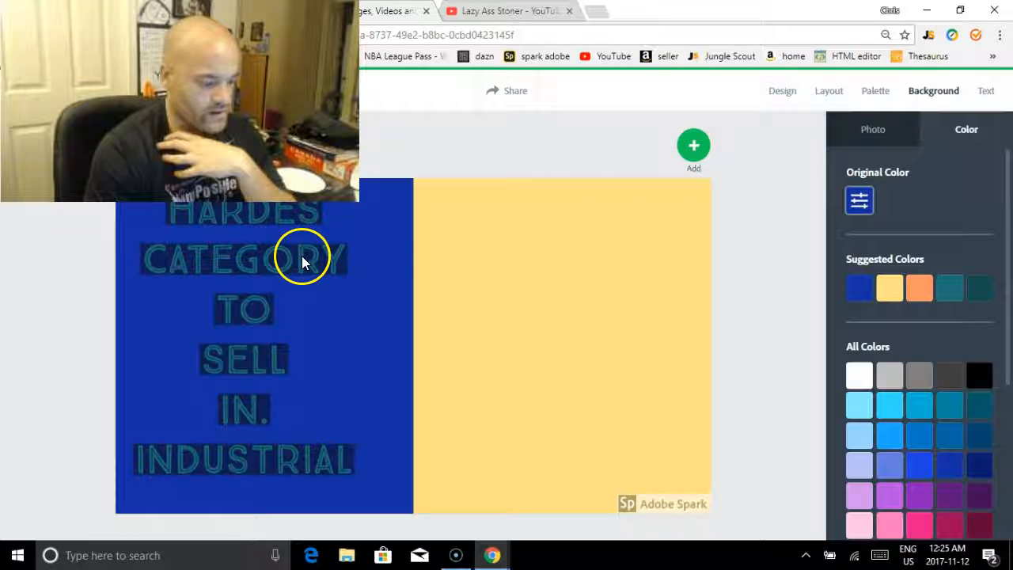
double_click(264, 261)
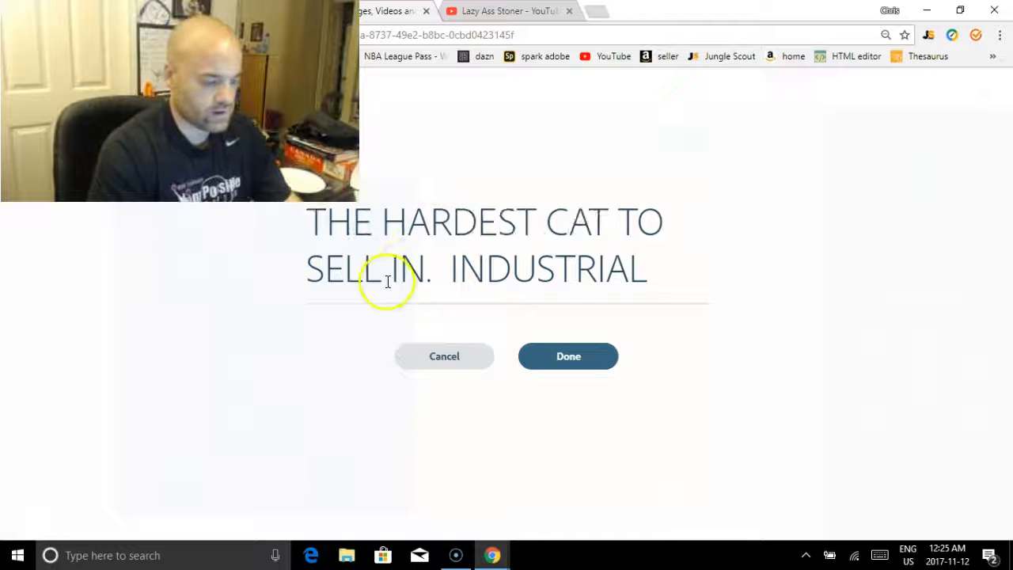
left_click(564, 360)
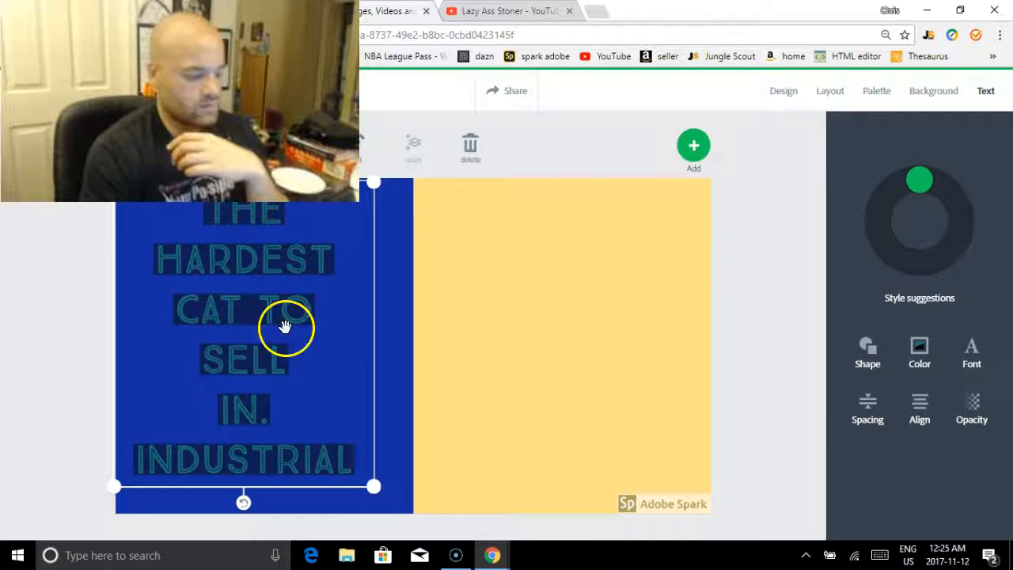
Apply the bold white style suggestion without boxes to the text and enlarge the block to fill the blue half
left_click_drag(921, 182, 972, 244)
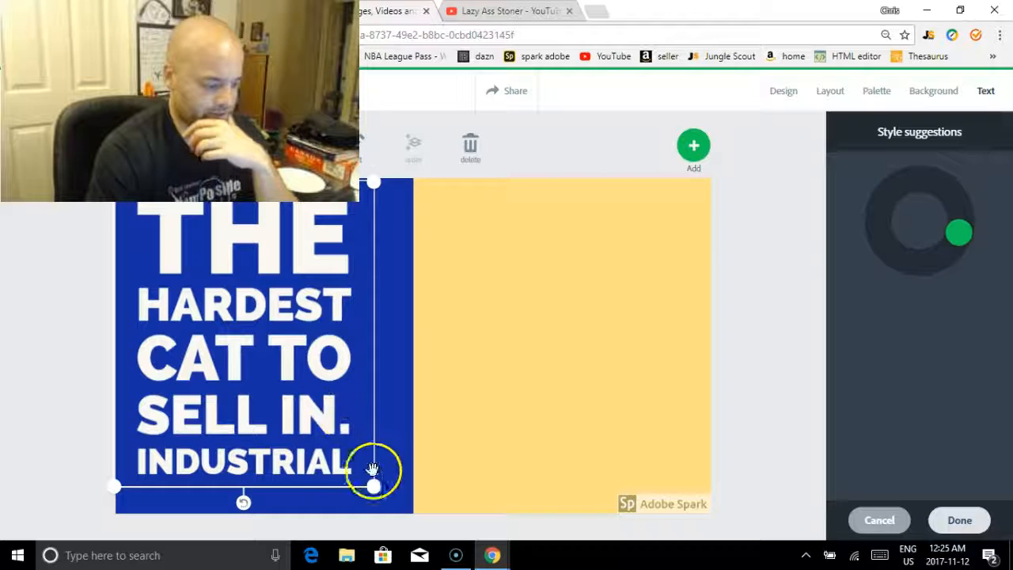
left_click_drag(373, 486, 435, 514)
left_click(435, 515)
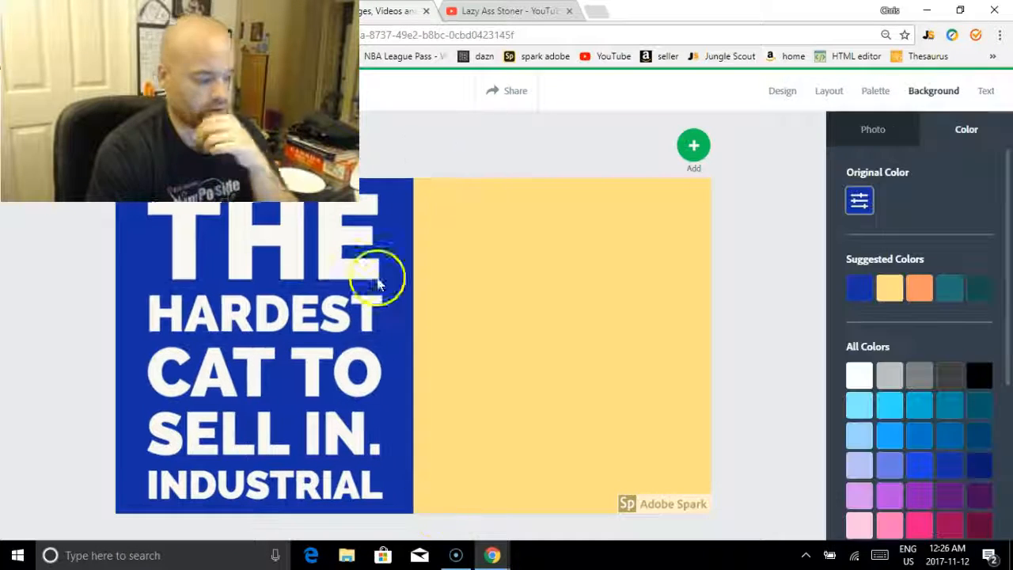
Replace the thumbnail text with "WHAT IS THE HARDEST CATEGORY TO SELL IN?"
double_click(332, 278)
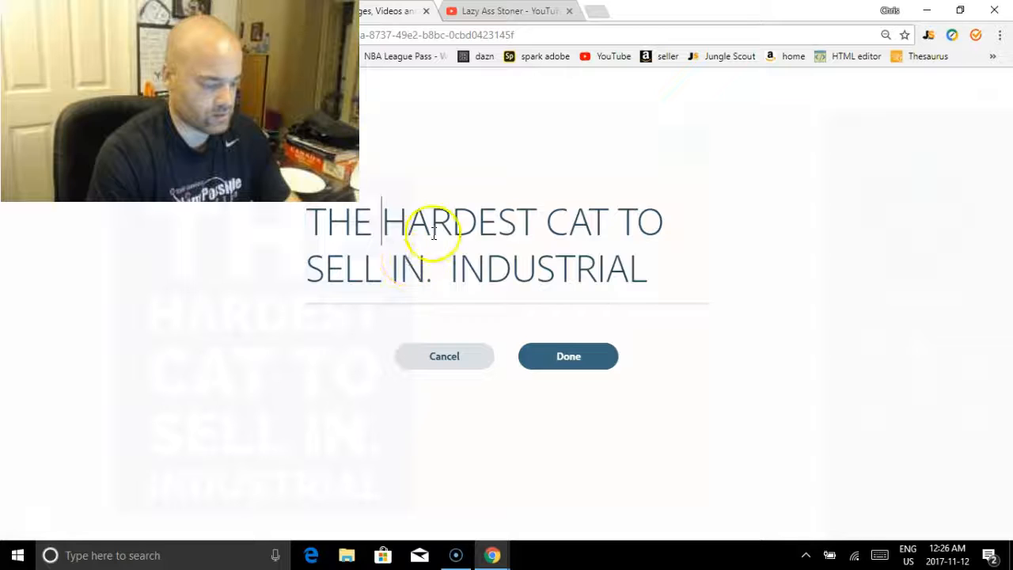
key("ctrl+a")
key("BackSpace")
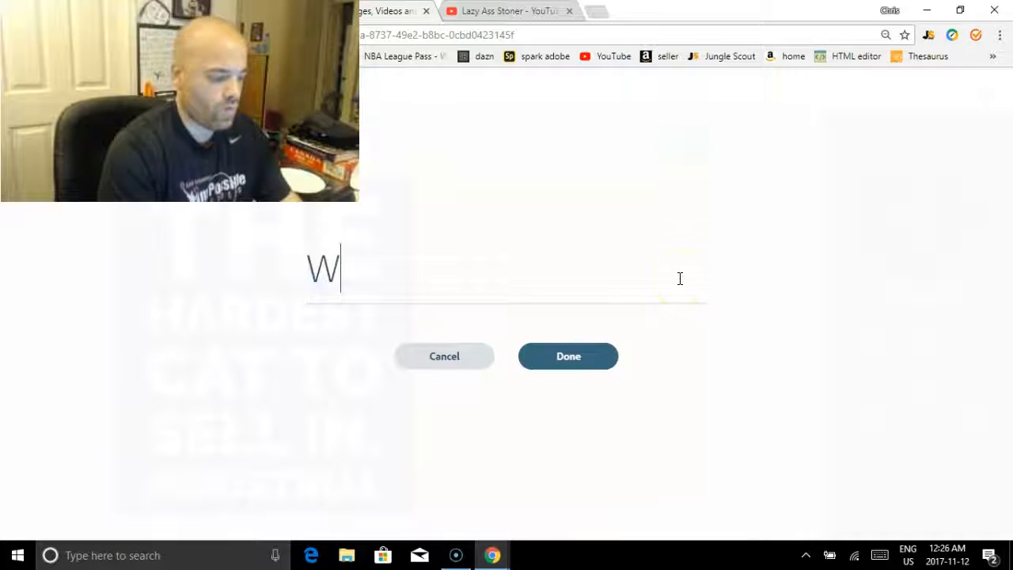
type("WHAT IS THE HARDEST CATEGORY TO SELL IN?")
left_click(567, 357)
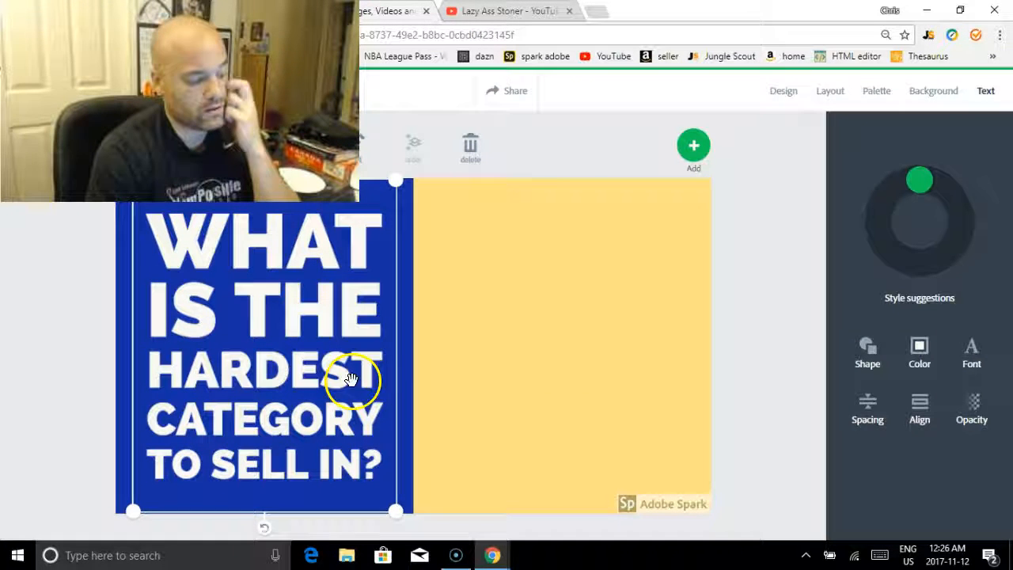
left_click(601, 349)
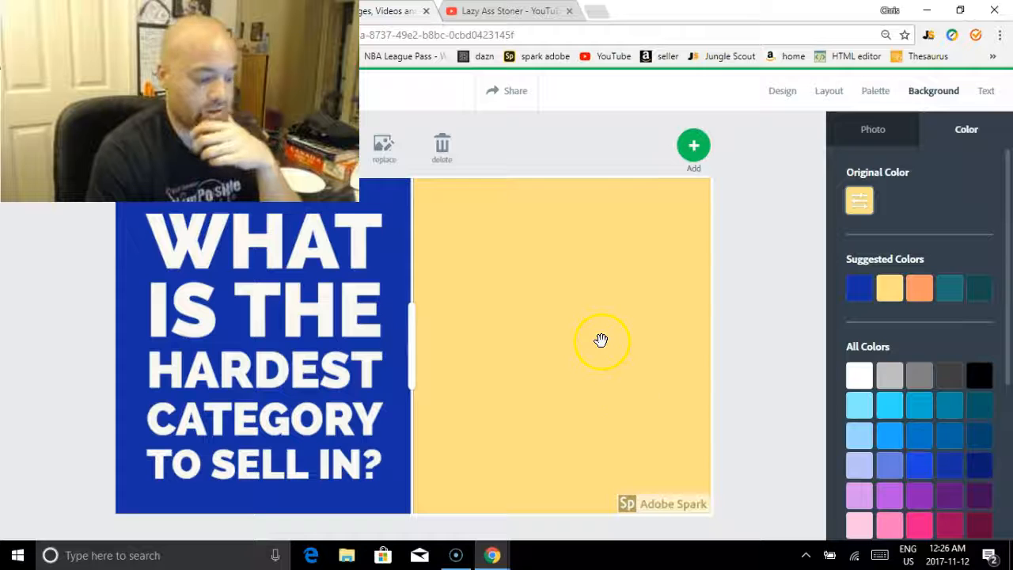
left_click(695, 504)
left_click(647, 455)
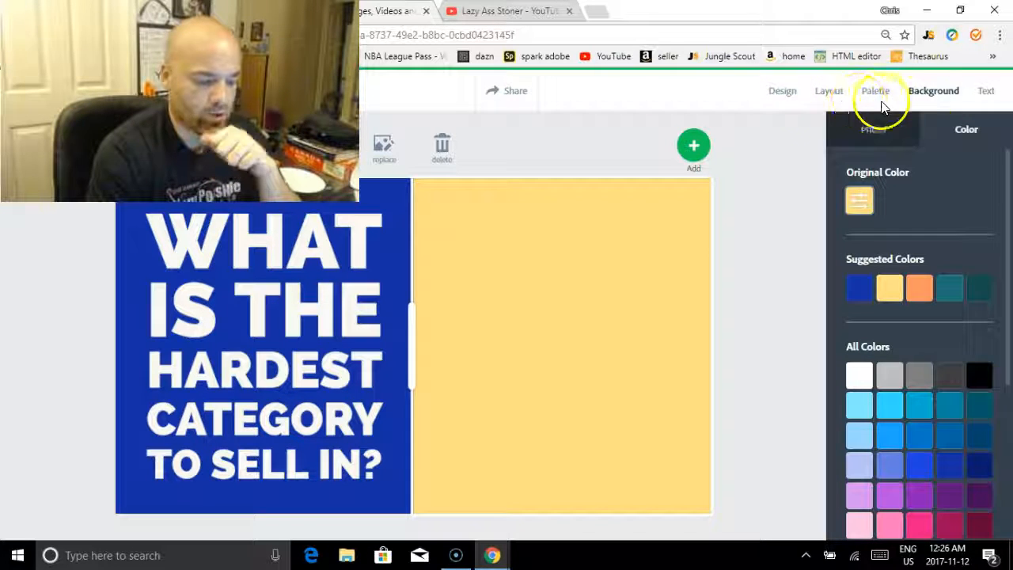
Upload the cut-out photo IMG_5206 from the iPhone's 105APPLE folder to the thumbnail
left_click(694, 147)
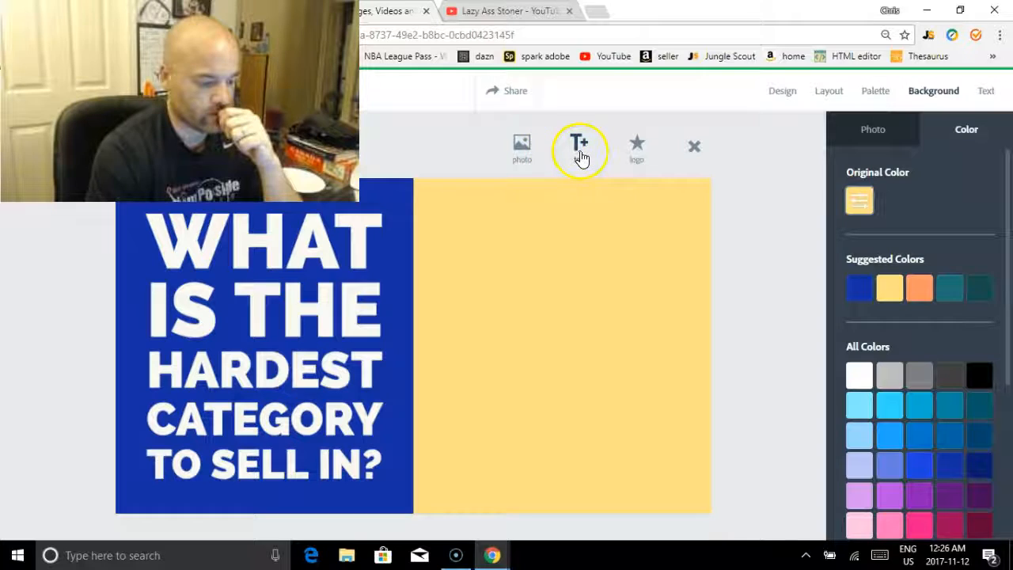
left_click(510, 150)
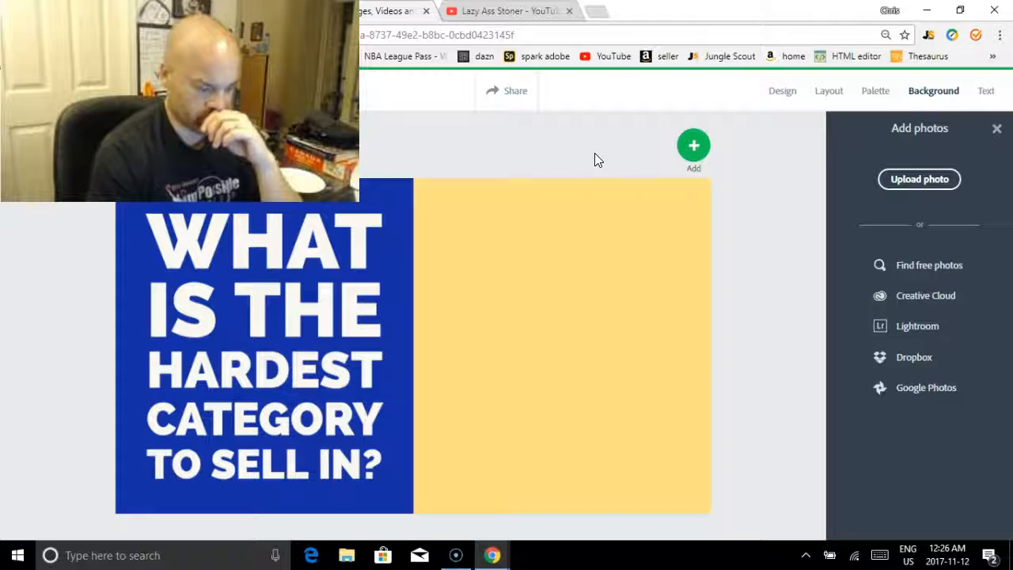
left_click(693, 147)
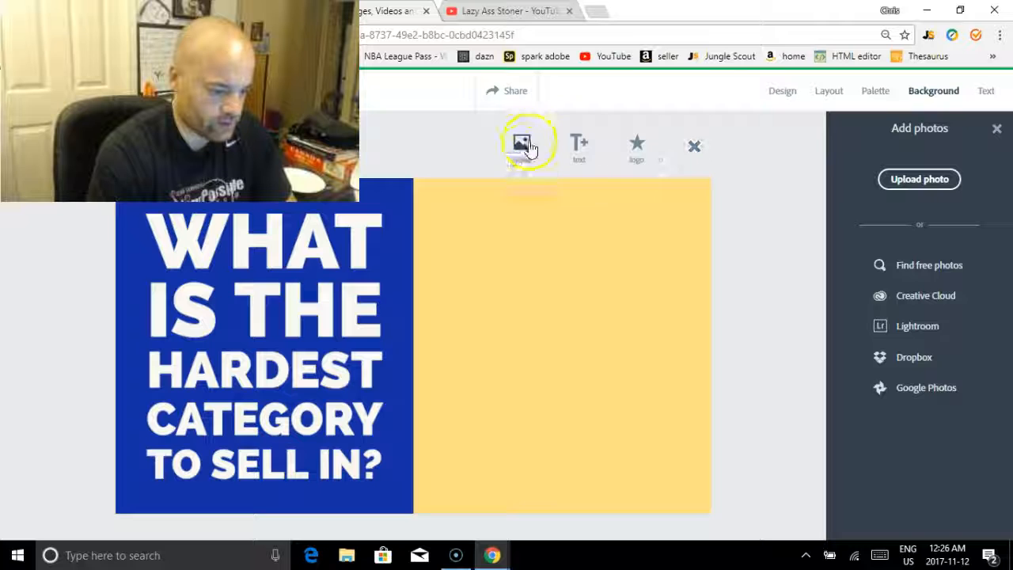
left_click(832, 189)
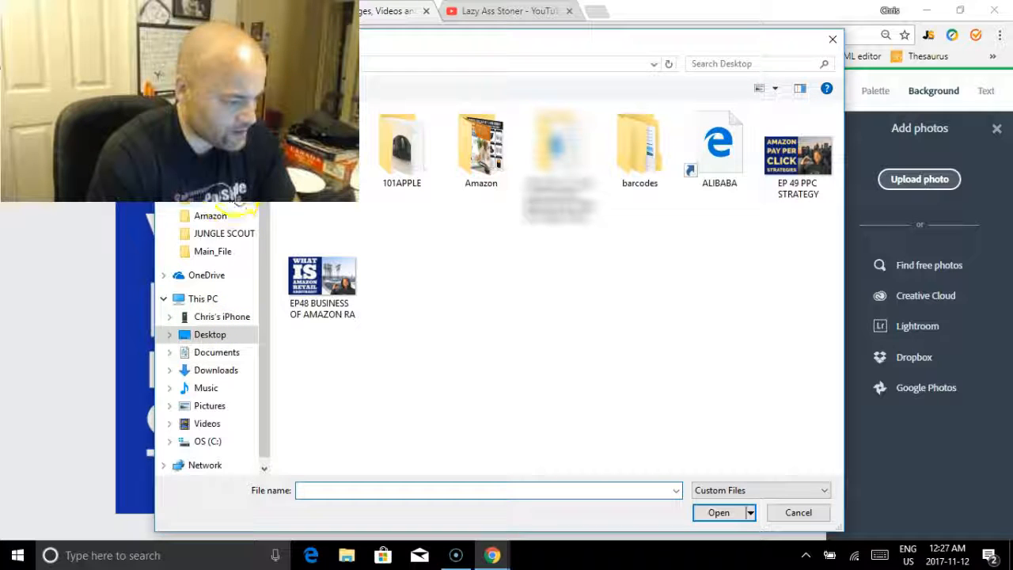
scroll(261, 202, "up", 2)
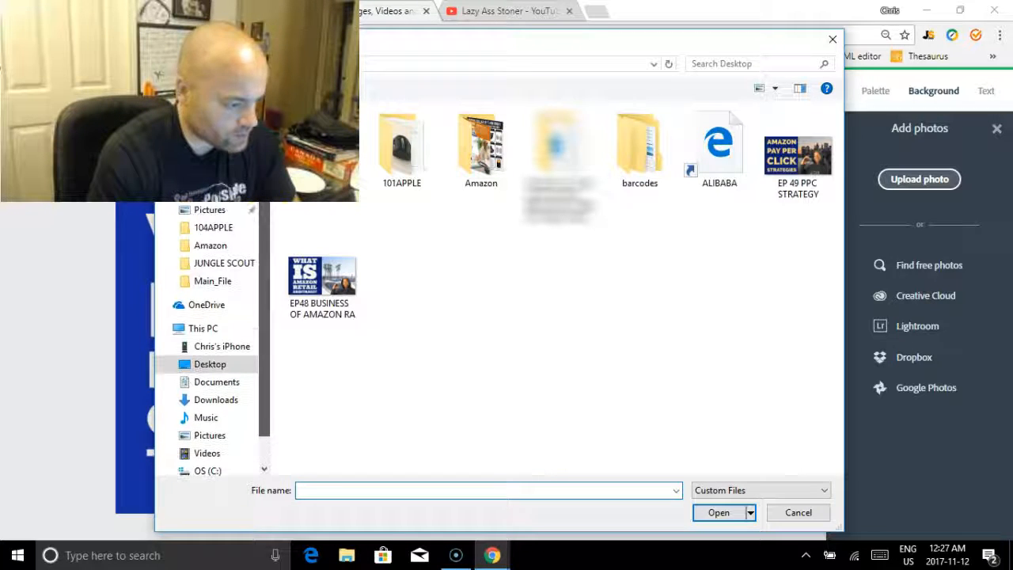
left_click(228, 350)
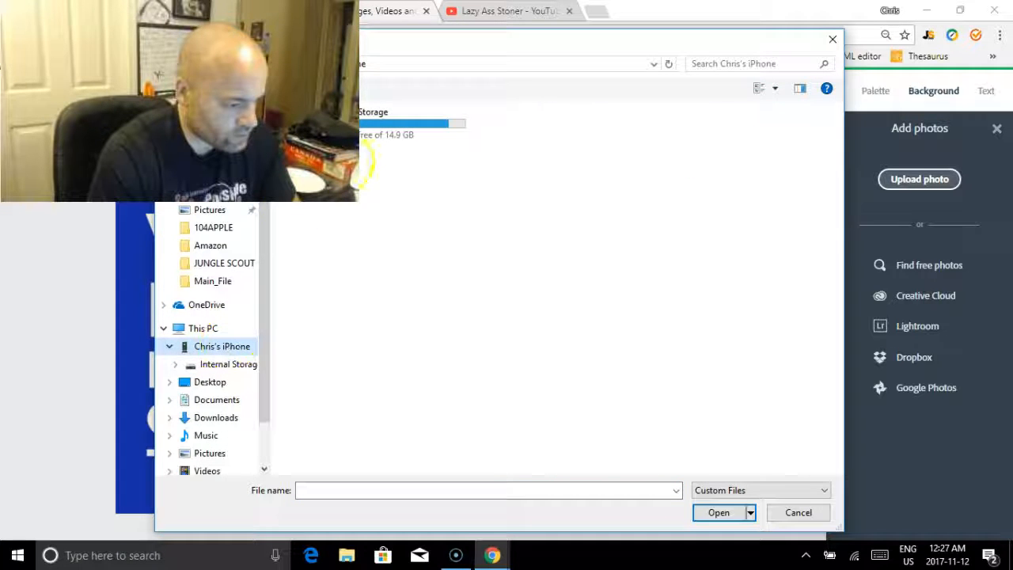
double_click(371, 127)
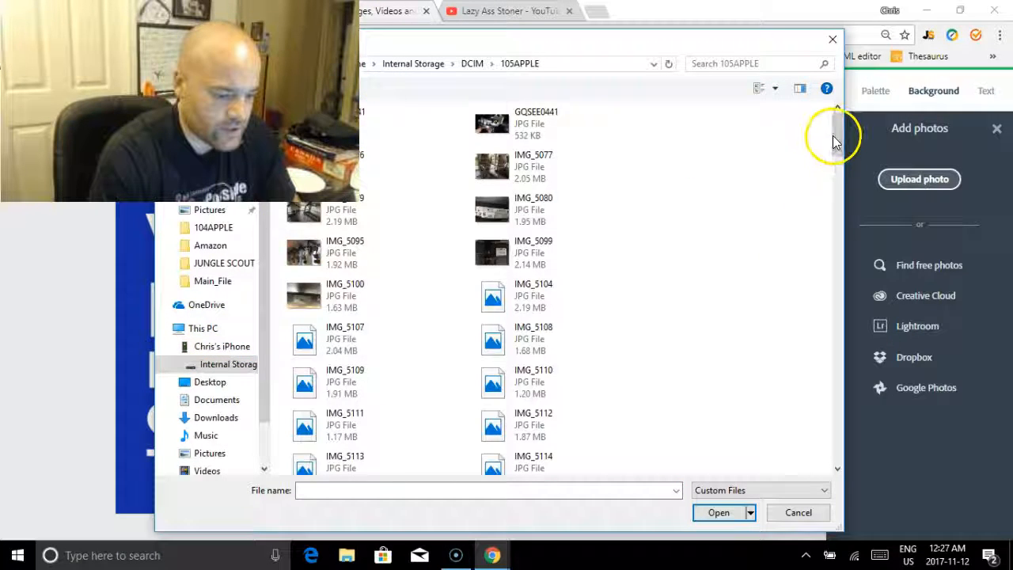
left_click_drag(834, 141, 847, 447)
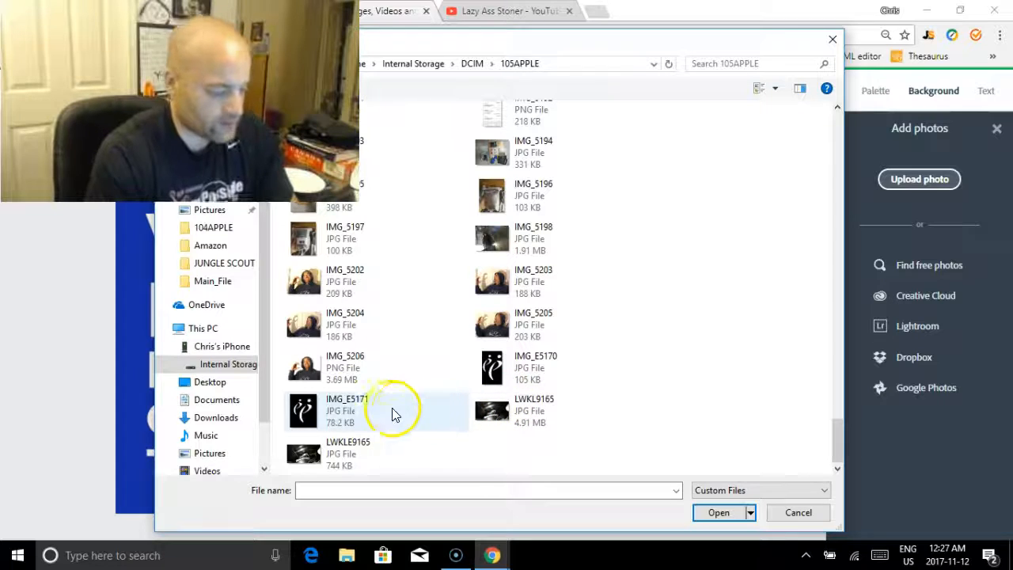
double_click(301, 365)
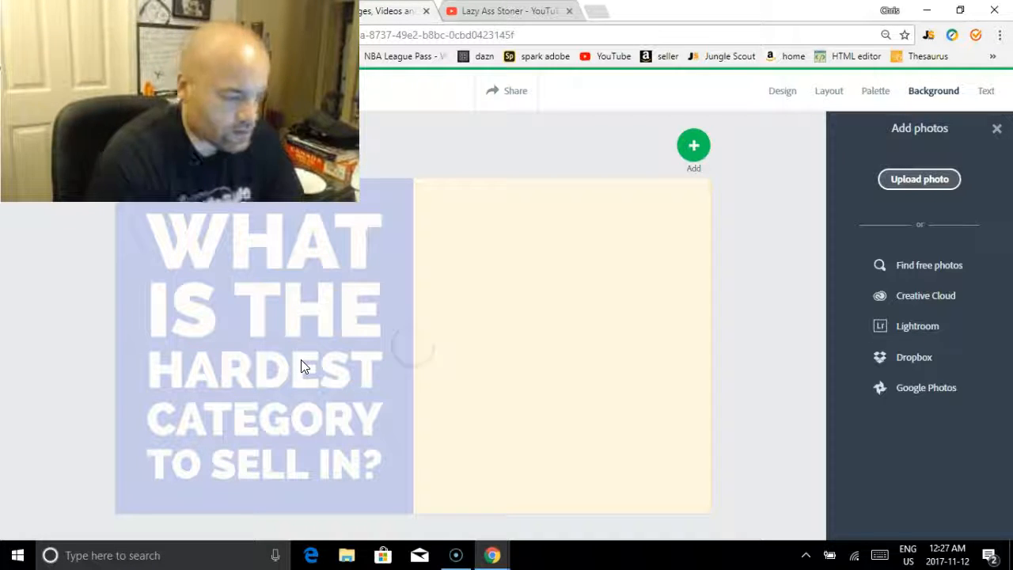
Move the cut-out photo of the man into the lower-right corner of the yellow half
left_click(577, 268)
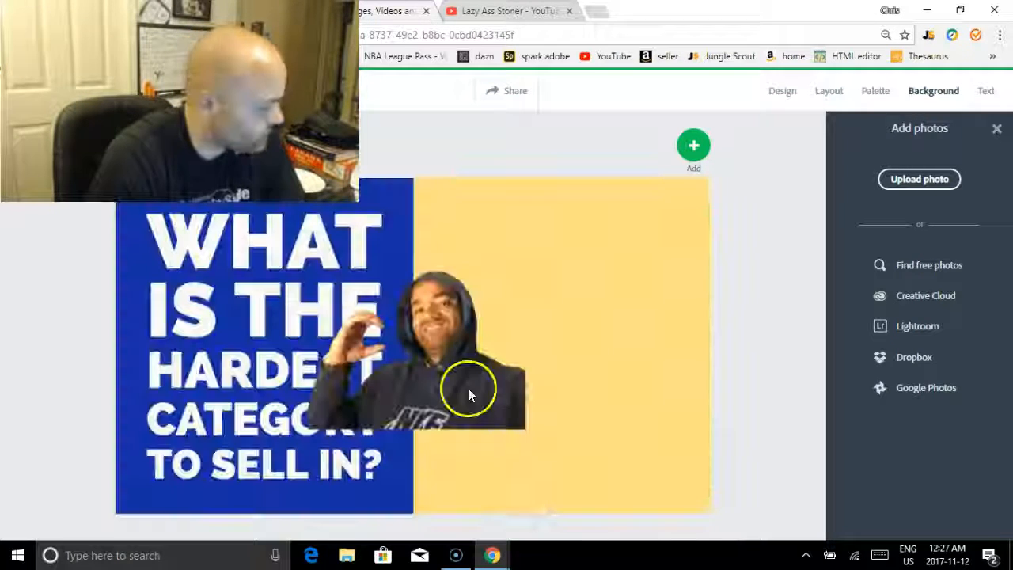
left_click(446, 380)
left_click_drag(561, 414, 599, 443)
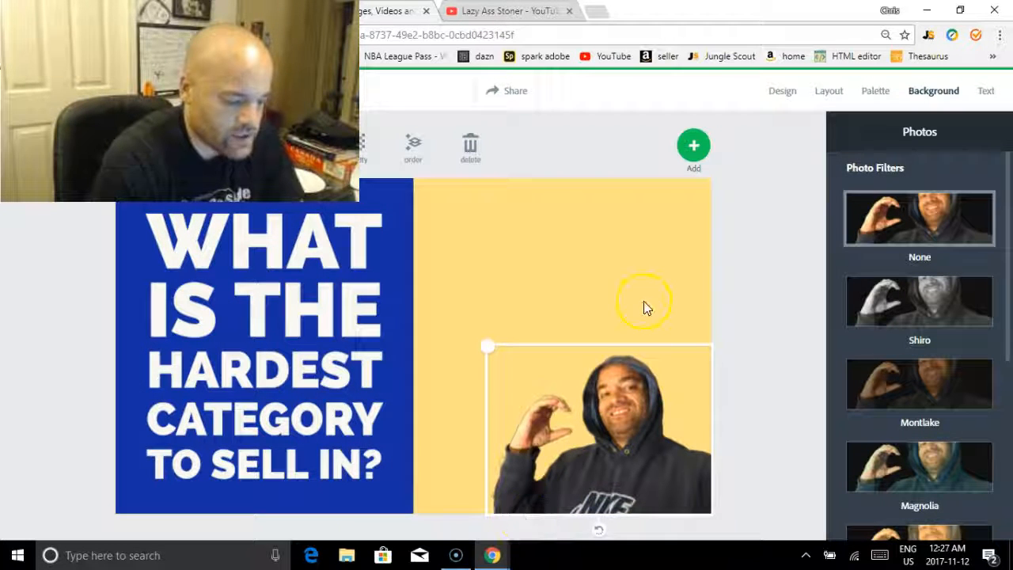
Search the free photos for "india" to find a background image for the yellow half of the thumbnail
left_click(602, 234)
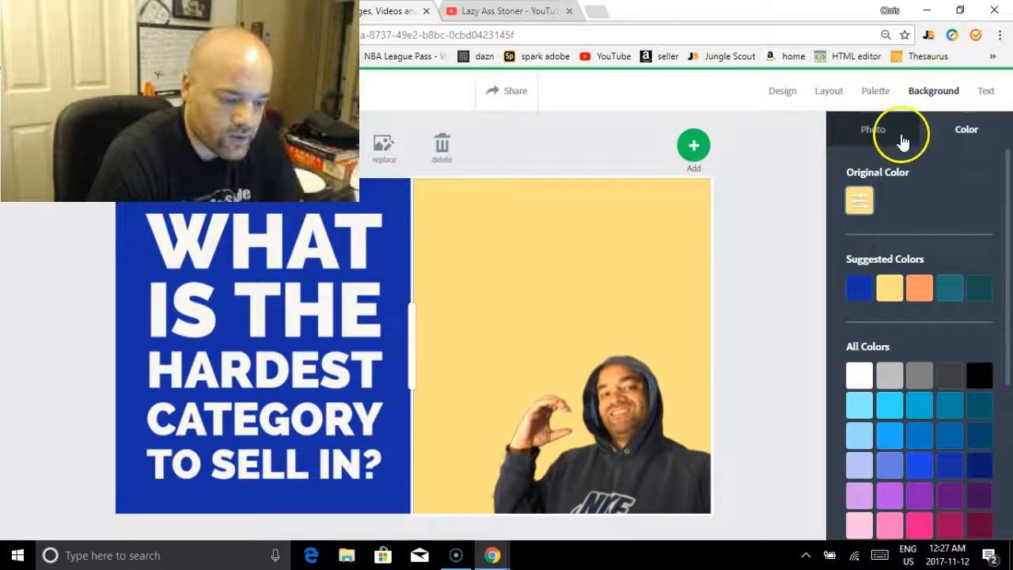
left_click(862, 129)
left_click(879, 163)
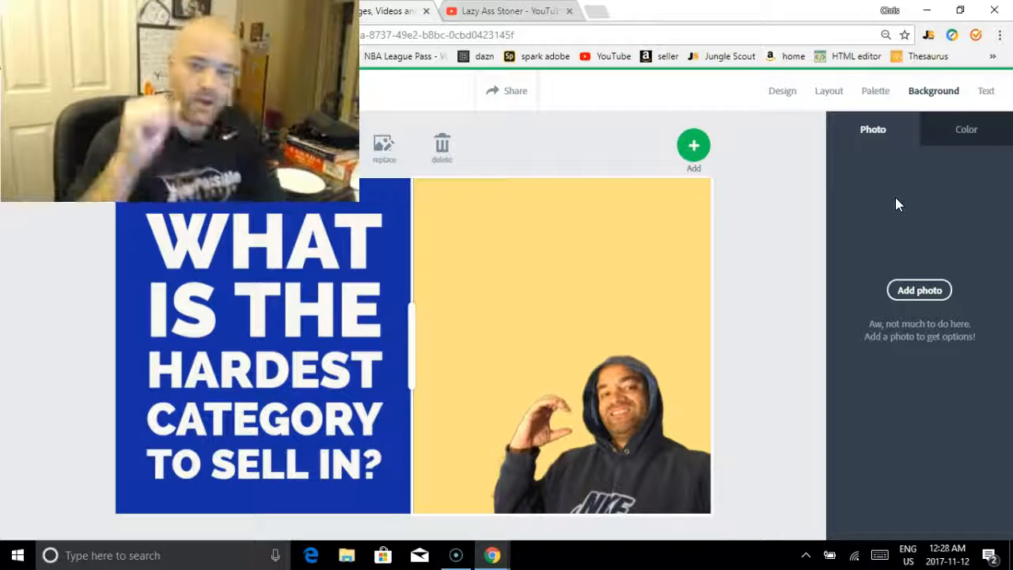
left_click(646, 222)
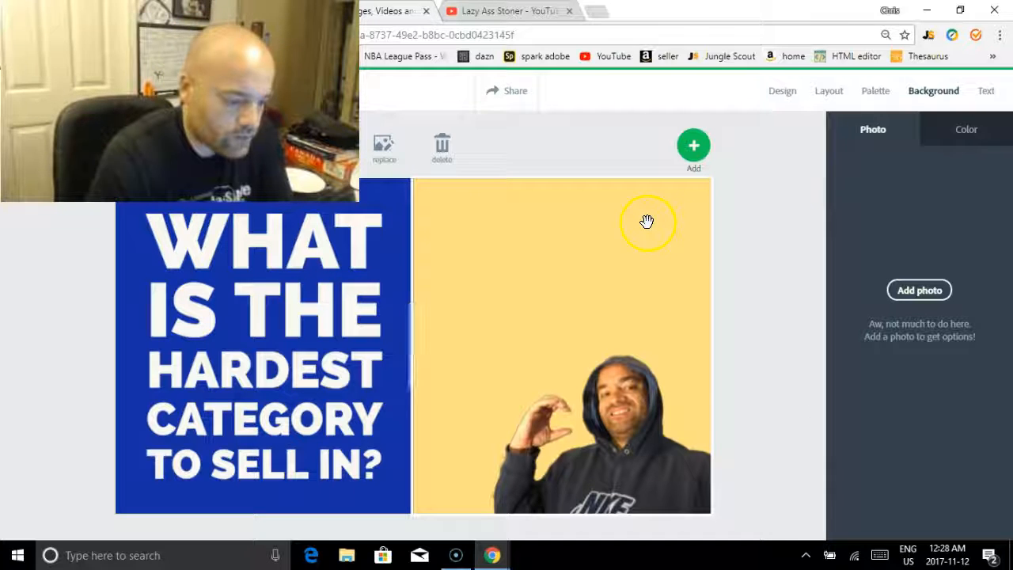
left_click(390, 156)
left_click(921, 272)
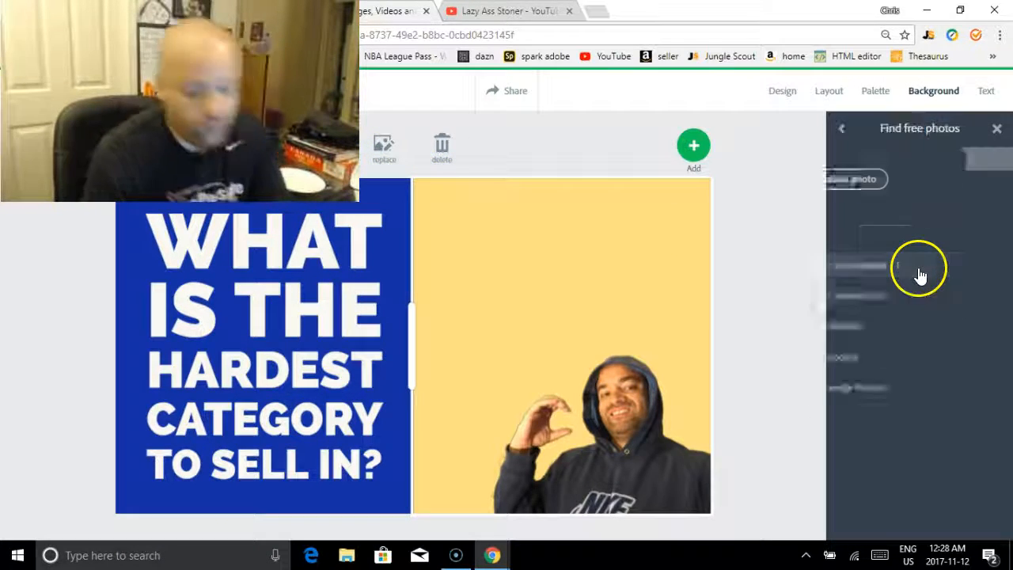
left_click(896, 162)
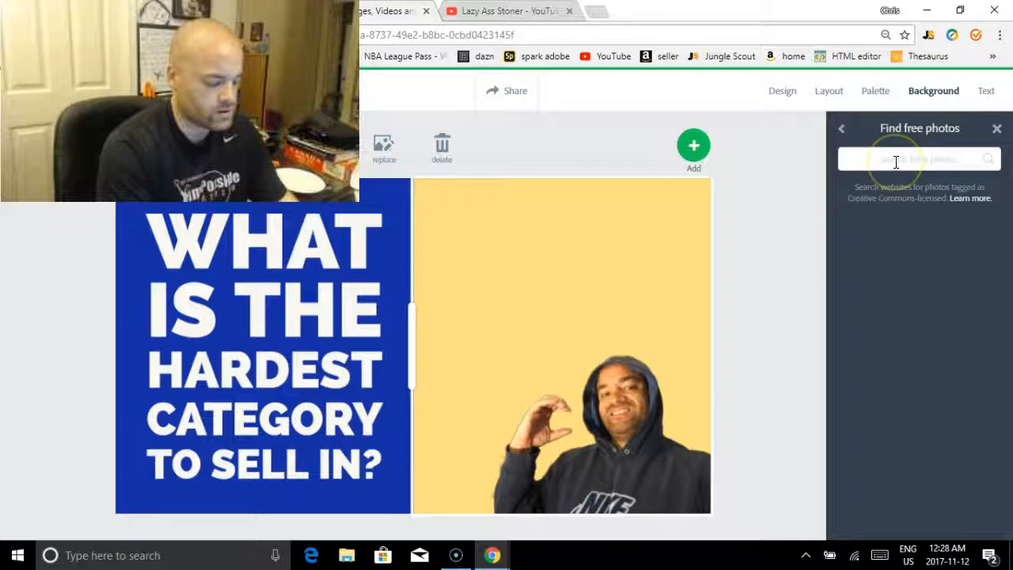
type("ind")
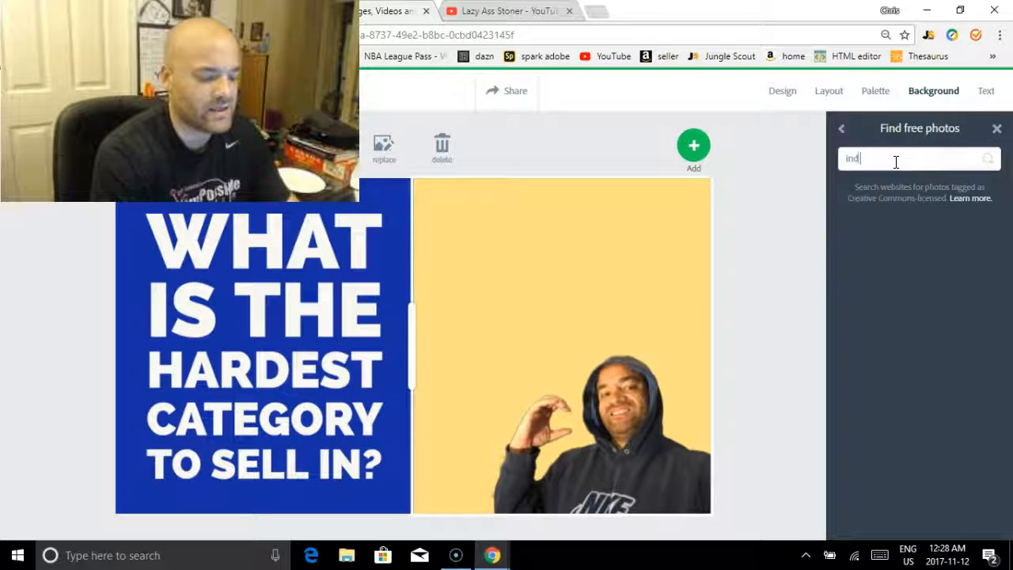
type("ia")
key("Return")
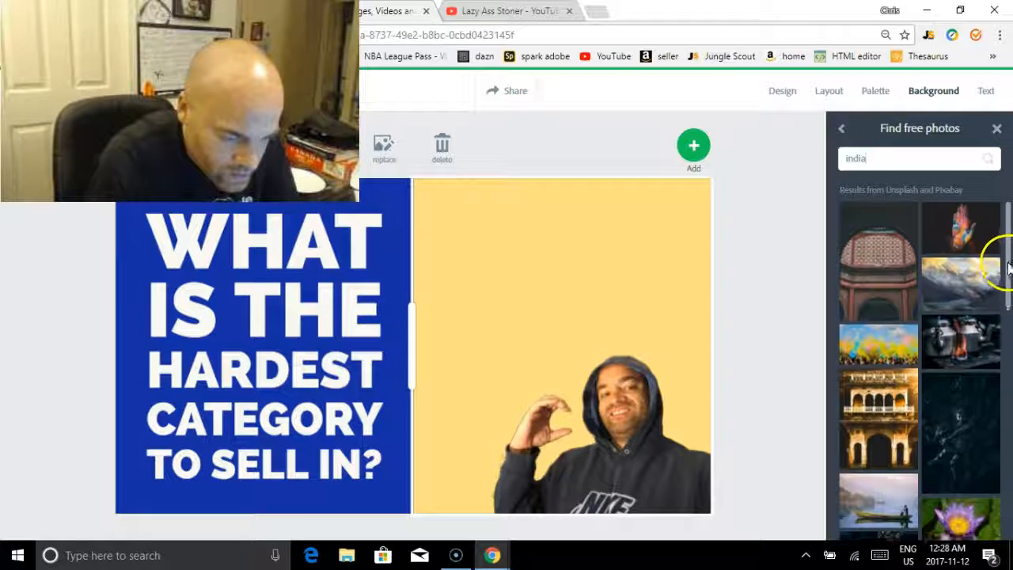
Try the photo of the woman in the orange sari and the photo of the group of children as backgrounds behind the man
scroll(995, 289, "down", 2)
left_click_drag(1005, 321, 988, 355)
left_click(979, 360)
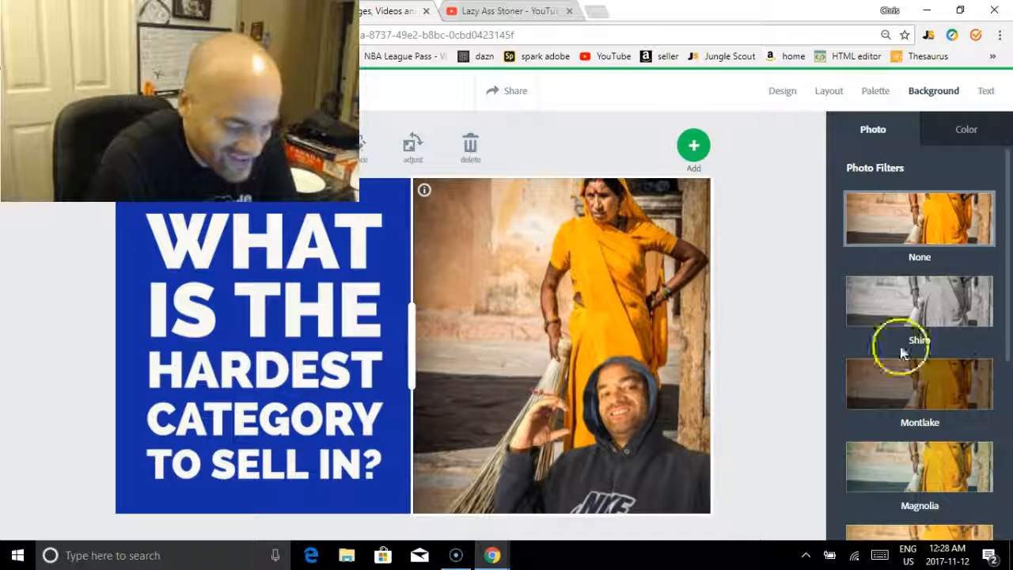
left_click(364, 152)
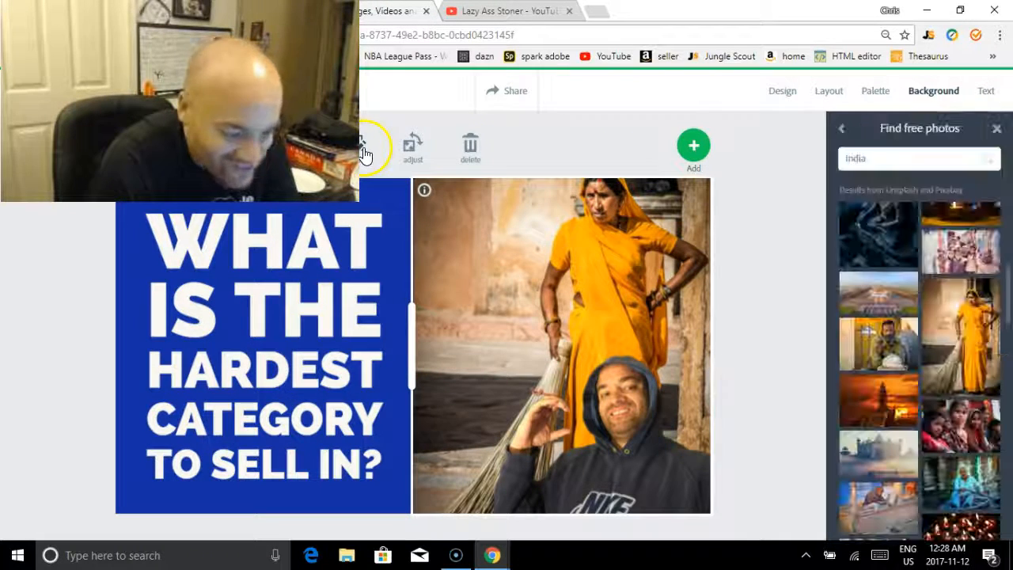
left_click(979, 253)
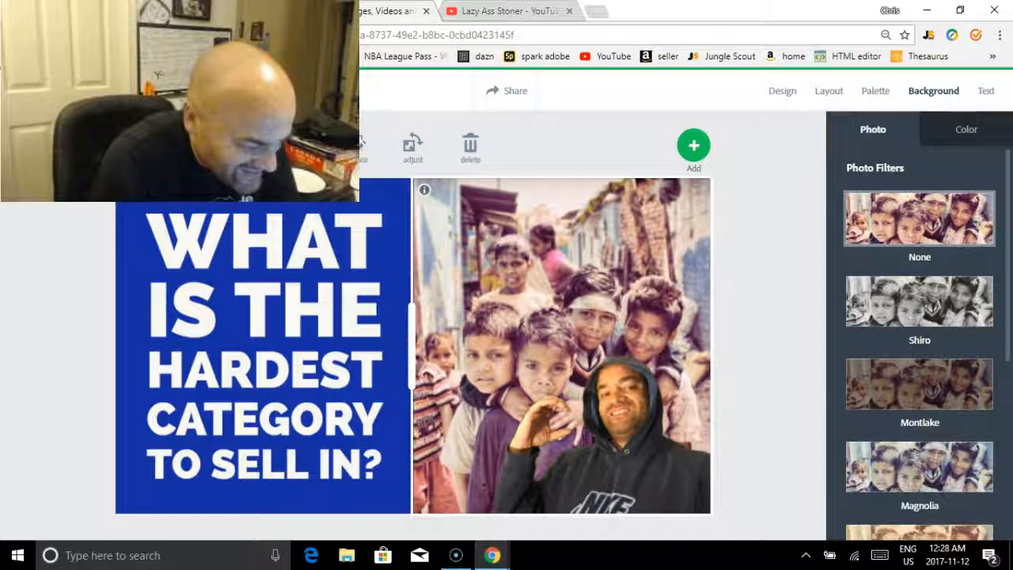
Search the free photos for "england" and set the night photo of the lit Ferris wheel as the background behind the man
left_click(361, 147)
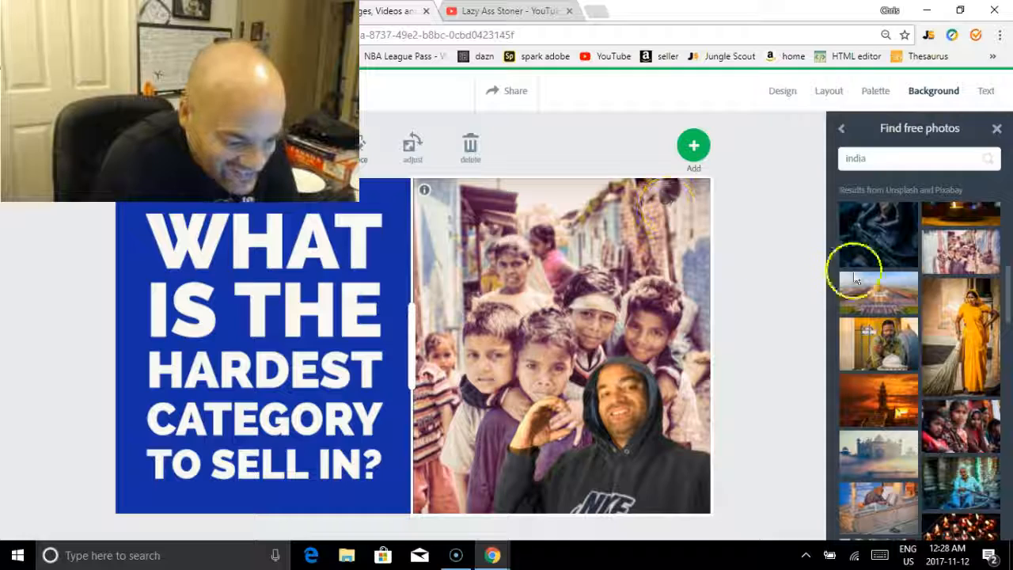
mouse_move(1009, 281)
left_mouse_down()
mouse_move(1009, 348)
mouse_move(1007, 266)
left_mouse_up()
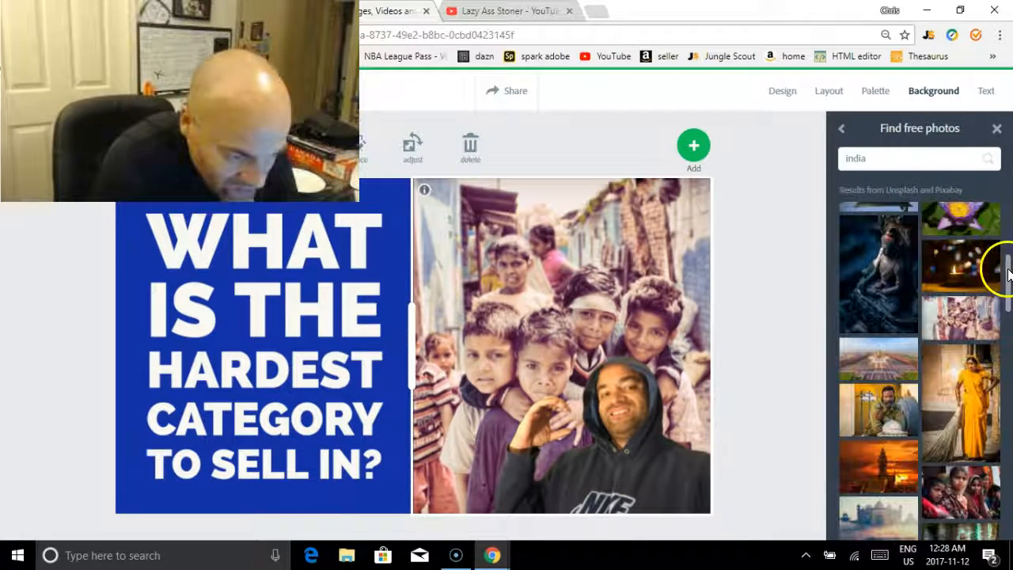
double_click(909, 159)
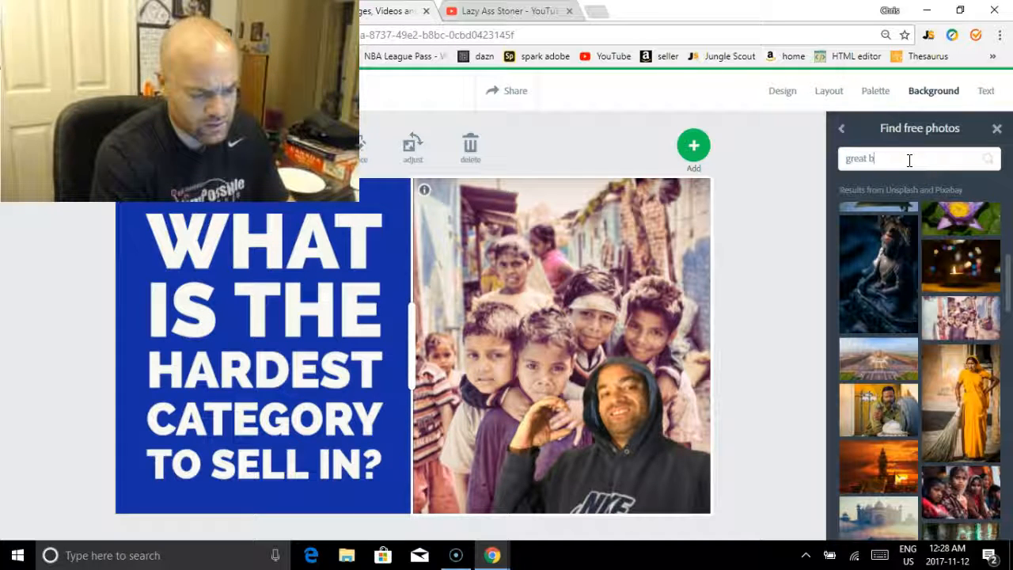
type("engla")
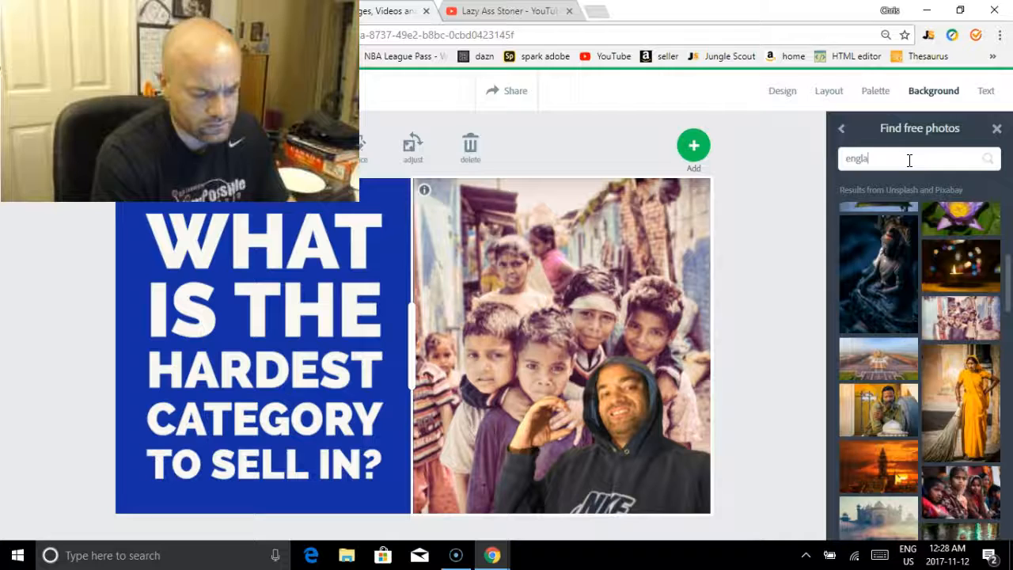
type("nd")
key("Return")
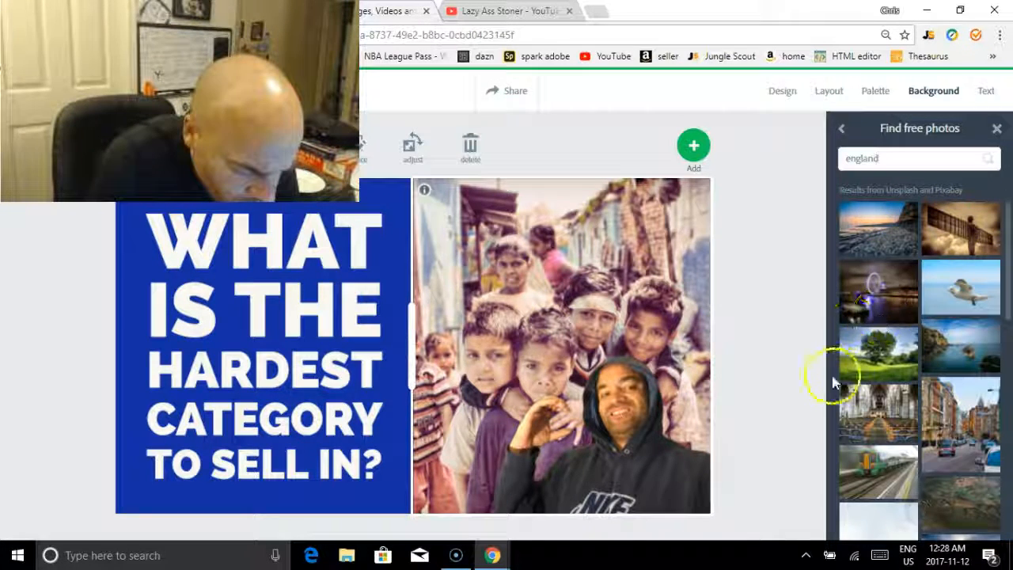
left_click(877, 291)
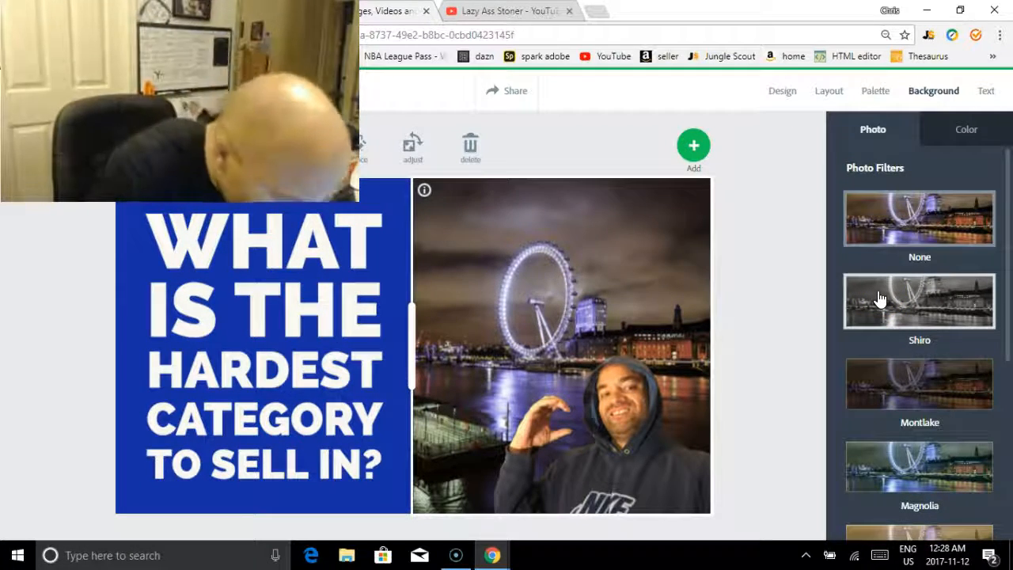
left_click_drag(525, 231, 664, 263)
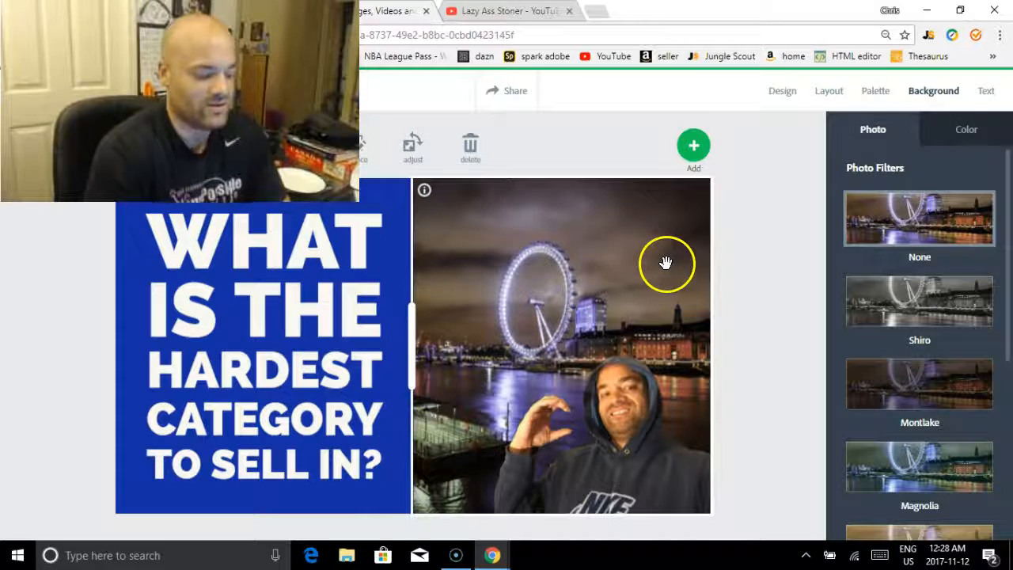
Try the clock tower photo as the background behind the man, shifting it upward so both clock faces clear his head
left_click(367, 158)
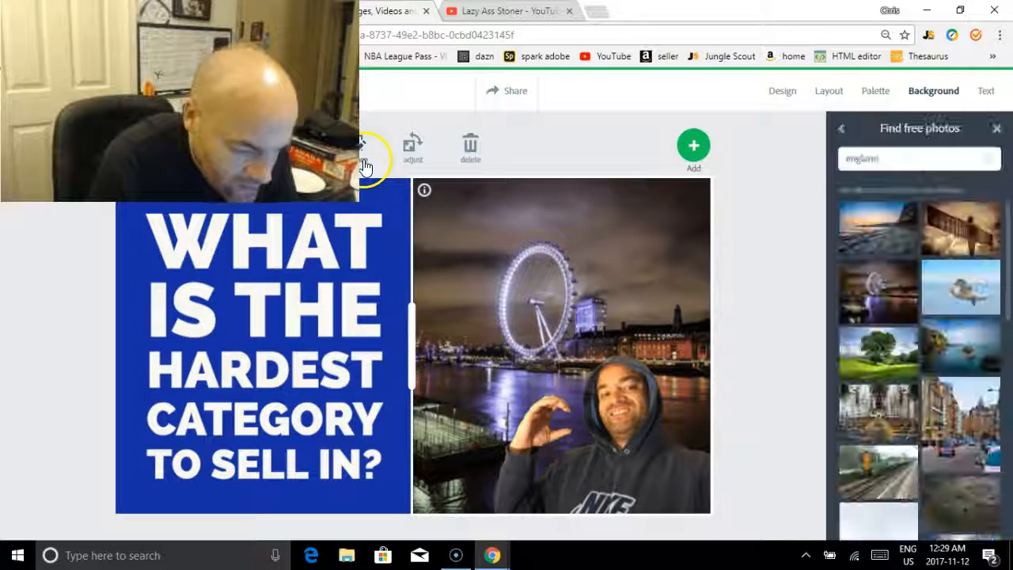
left_click_drag(1005, 220, 989, 366)
left_click(989, 366)
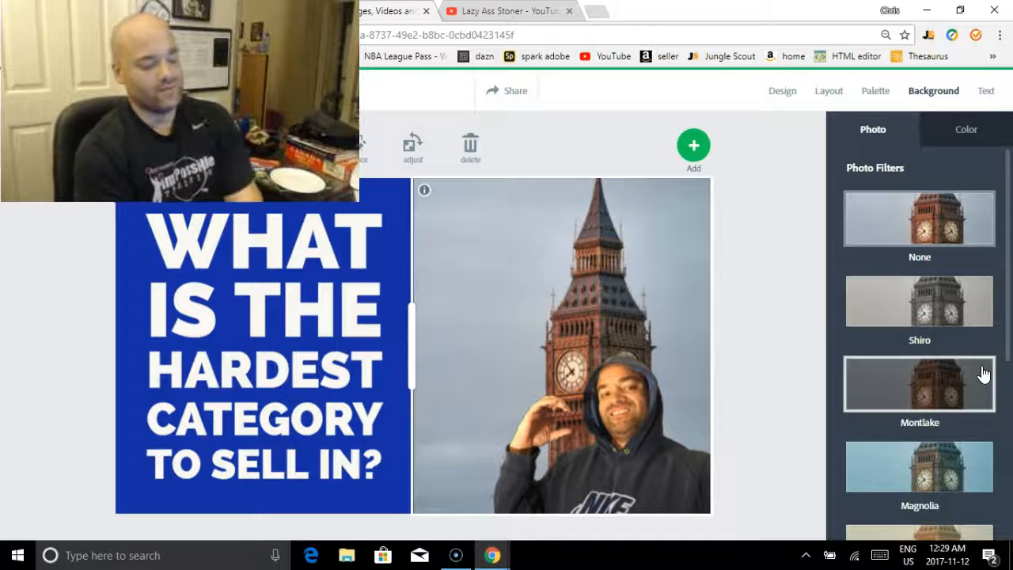
left_click_drag(567, 340, 575, 311)
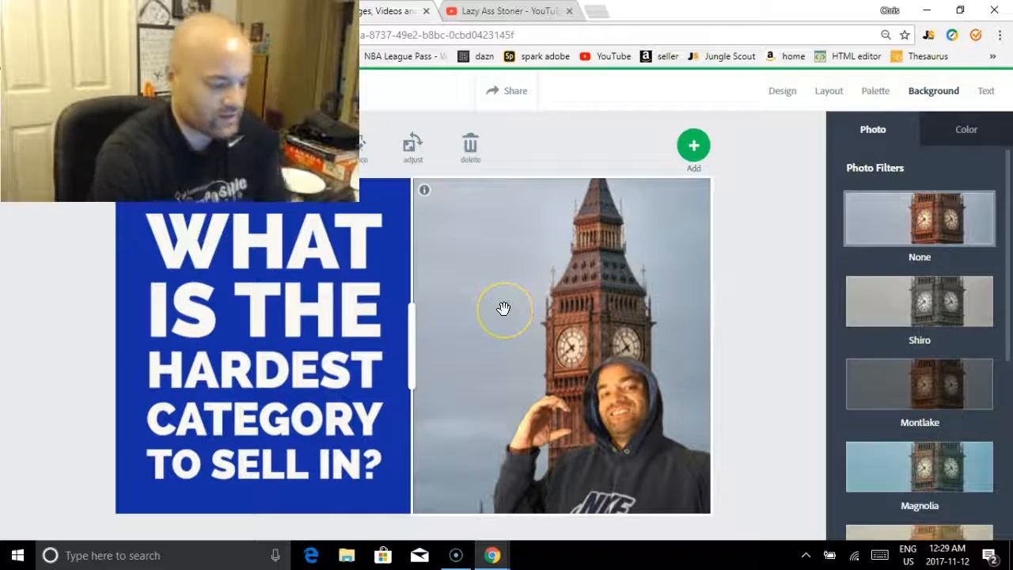
key("ctrl+z")
key("ctrl+z")
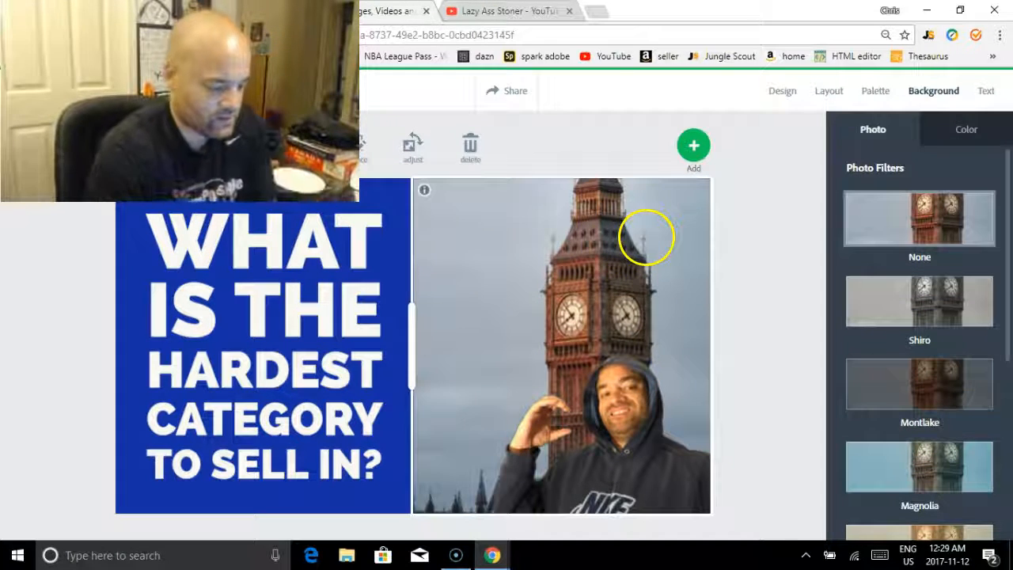
Enlarge the cut-out photo of the man slightly from its upper-left corner
left_click(583, 461)
mouse_move(486, 351)
left_mouse_down()
mouse_move(543, 388)
mouse_move(433, 332)
mouse_move(441, 321)
mouse_move(490, 344)
left_mouse_up()
left_click(596, 287)
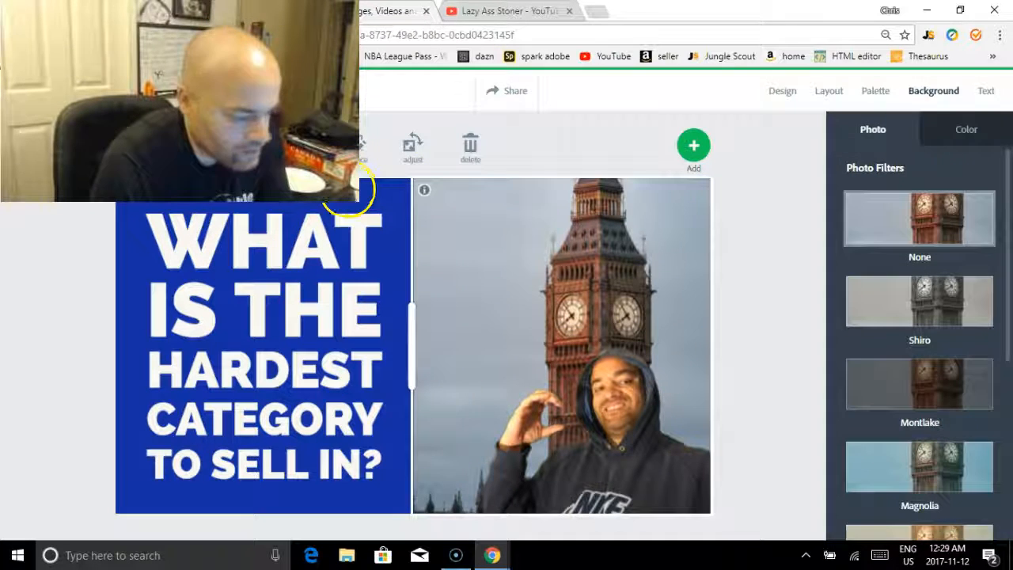
Try the white cottages photo and the night photo of Harrods from the england results as backgrounds
left_click(361, 158)
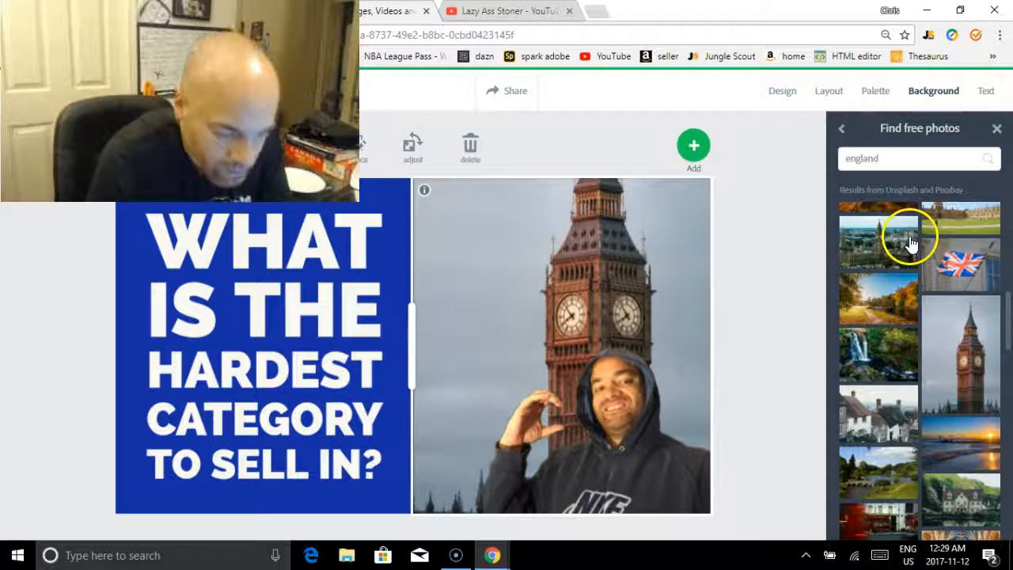
scroll(999, 333, "down", 1)
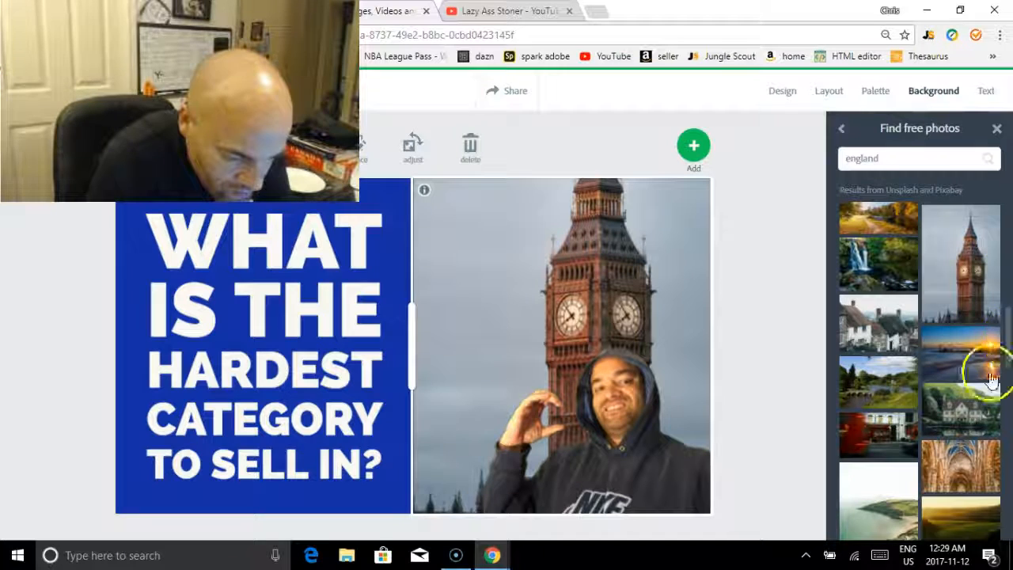
left_click(888, 339)
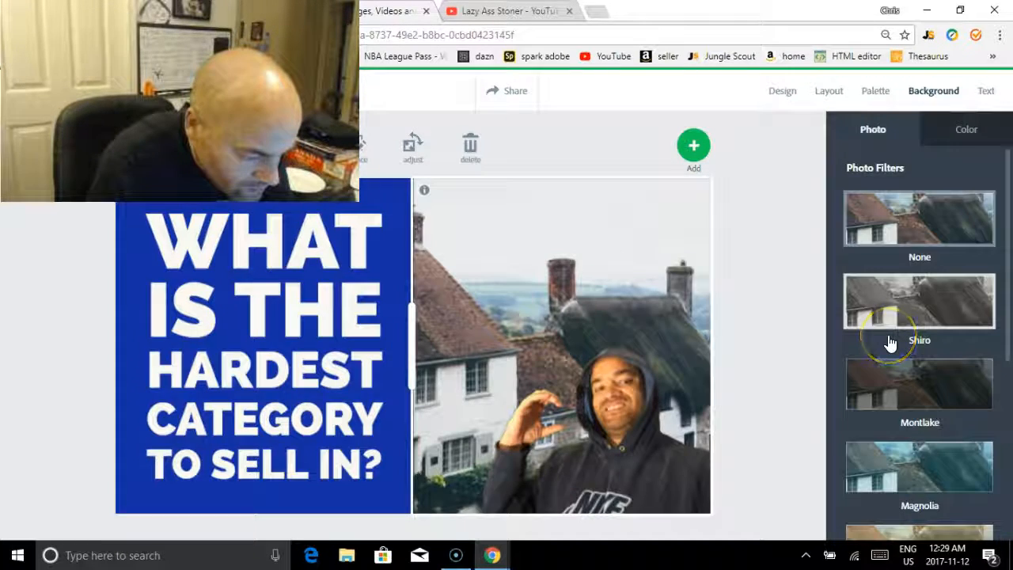
left_click_drag(1010, 314, 1002, 414)
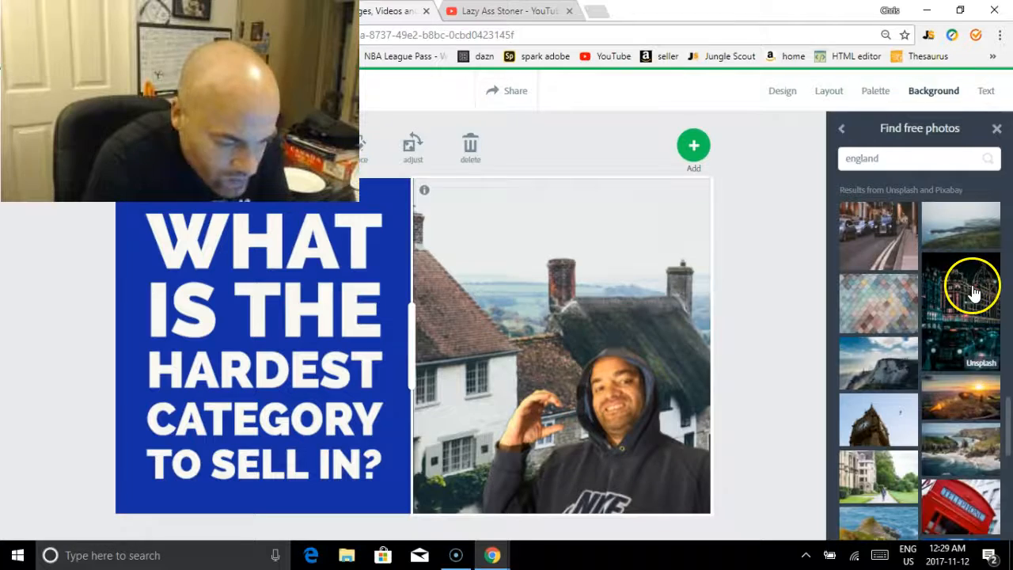
left_click(972, 287)
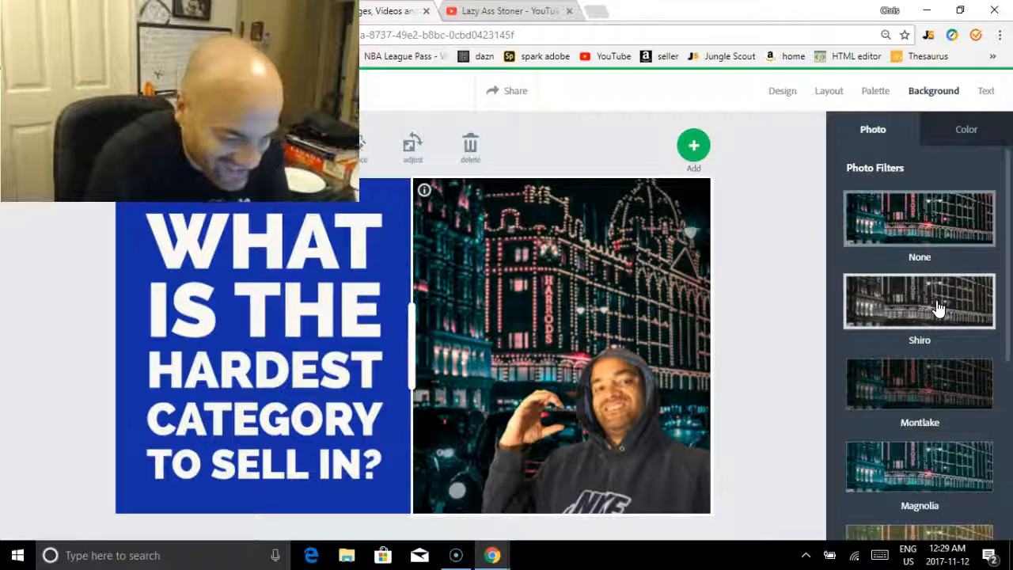
Replace the Harrods background with the night photo of the lit Ferris wheel from the england results
left_click(361, 145)
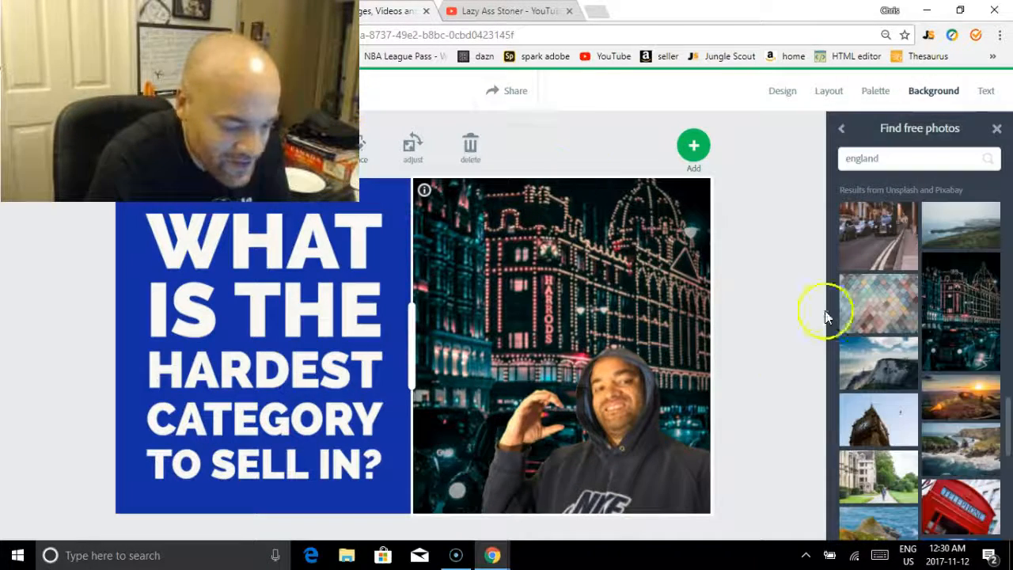
left_click_drag(1006, 413, 979, 192)
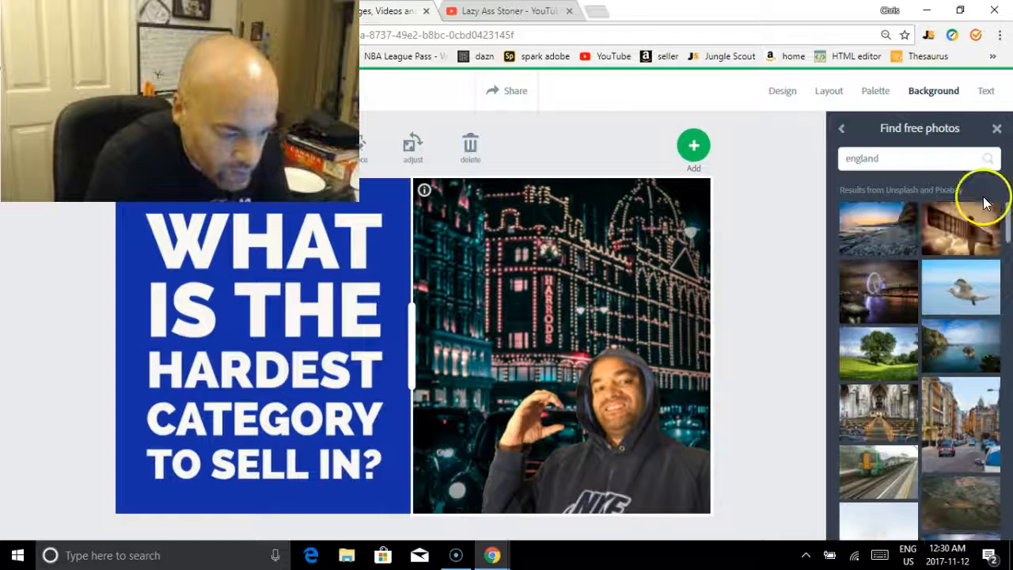
left_click(891, 281)
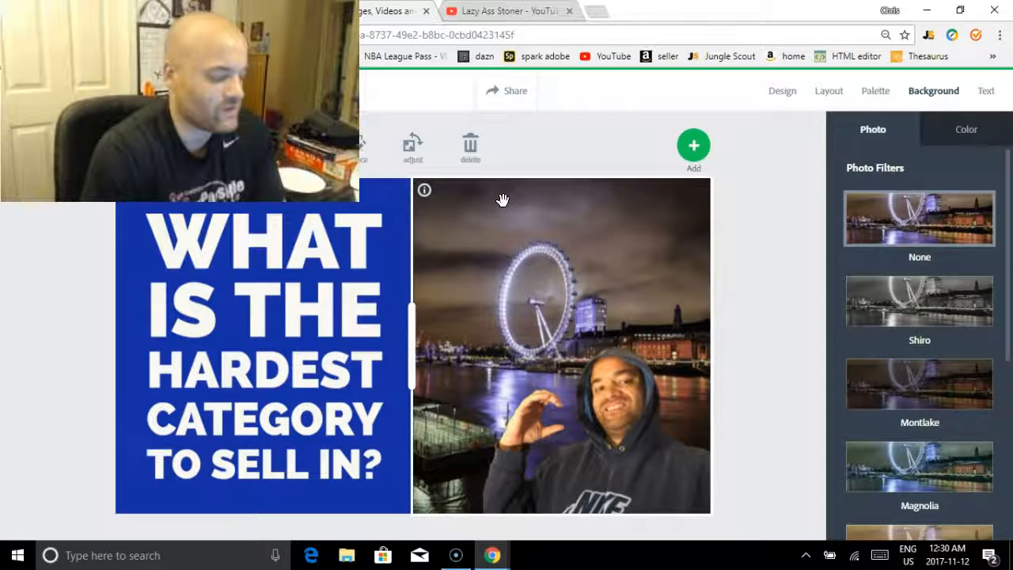
Change the thumbnail text to "AMAZON'S HARDEST CATEGORY TO SELL IN"
double_click(291, 309)
key("ctrl+a")
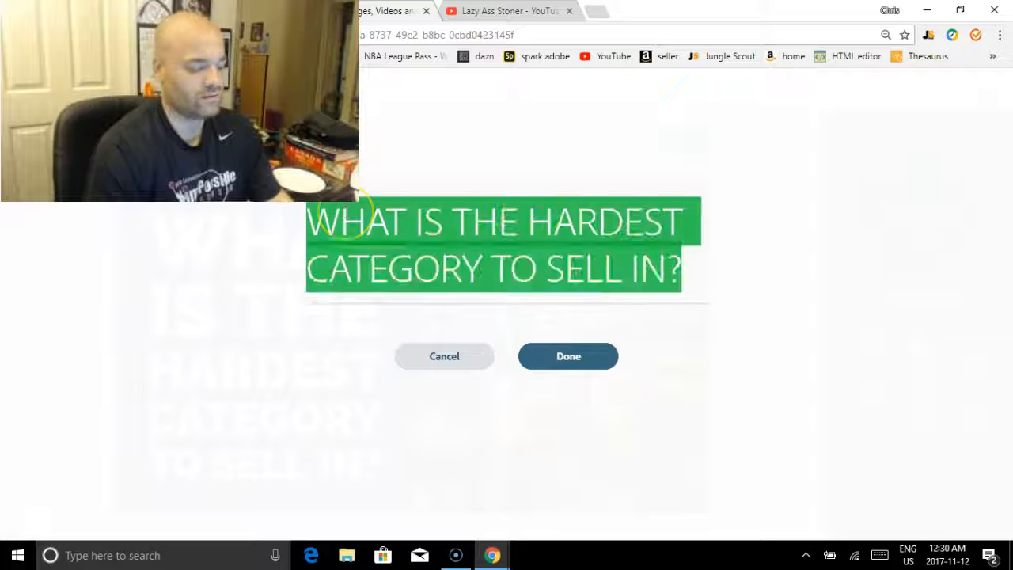
type("amaz")
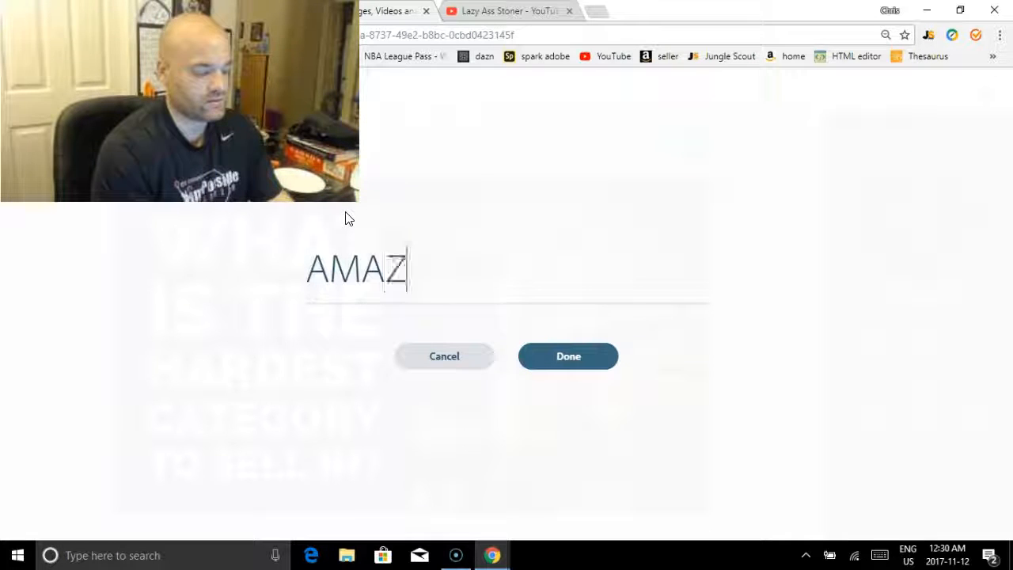
type("on's hard")
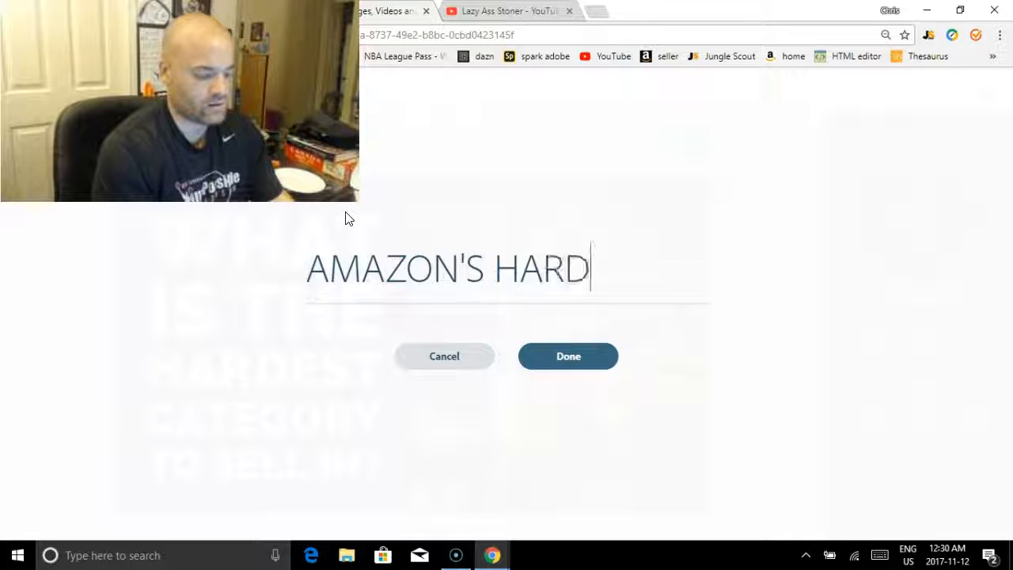
type("est")
left_click(599, 354)
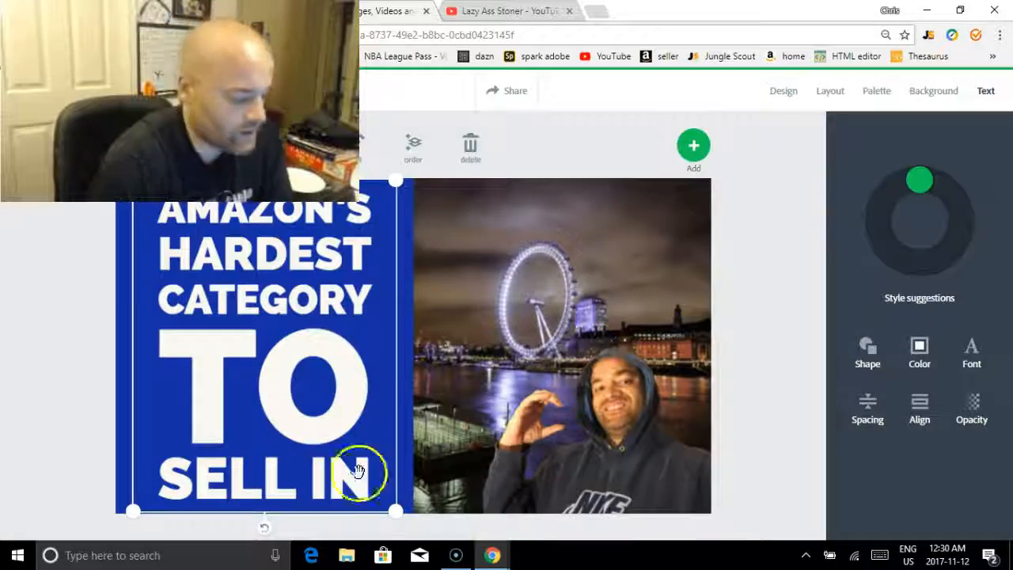
Widen and enlarge the text box so the title runs over four lines, covering most of the blue column and stopping short of the man
left_click_drag(394, 512, 482, 464)
mouse_move(301, 472)
left_mouse_down()
mouse_move(368, 435)
mouse_move(355, 478)
mouse_move(188, 454)
mouse_move(245, 226)
mouse_move(417, 385)
mouse_move(316, 467)
mouse_move(306, 447)
mouse_move(339, 474)
mouse_move(291, 483)
mouse_move(309, 486)
left_mouse_up()
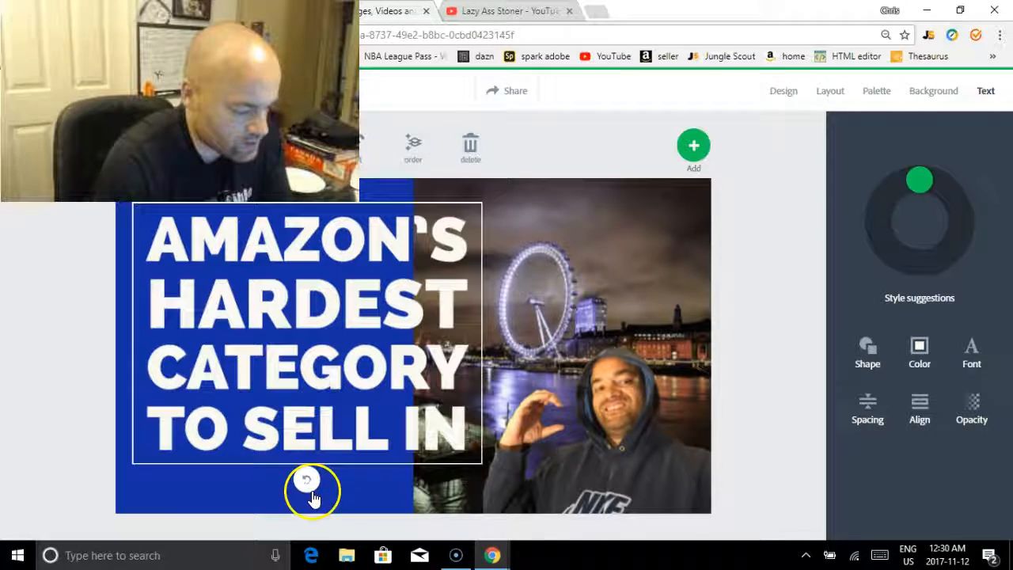
left_click_drag(280, 430, 284, 431)
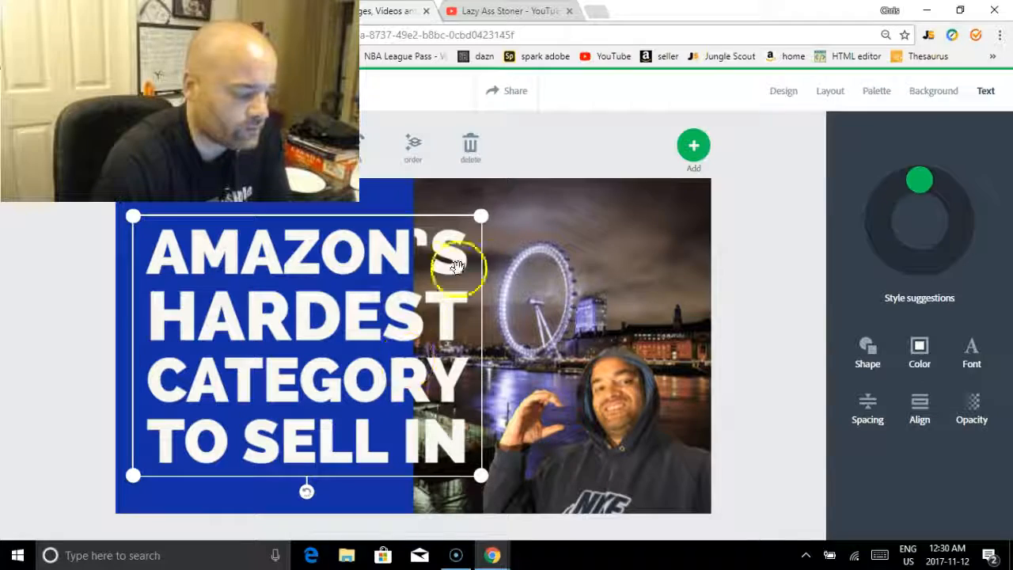
left_click_drag(481, 475, 524, 495)
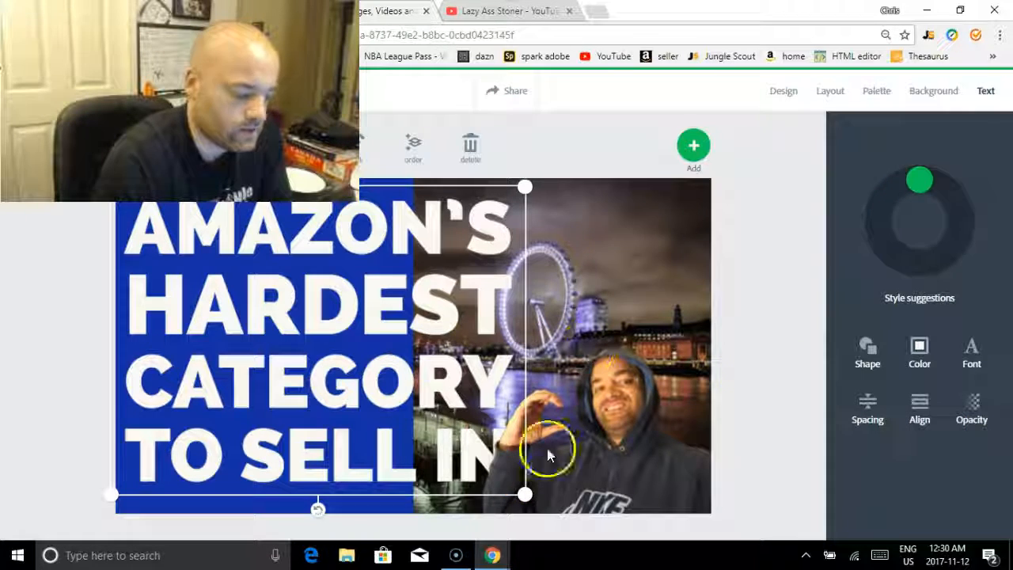
mouse_move(524, 495)
left_mouse_down()
mouse_move(479, 501)
mouse_move(507, 500)
left_mouse_up()
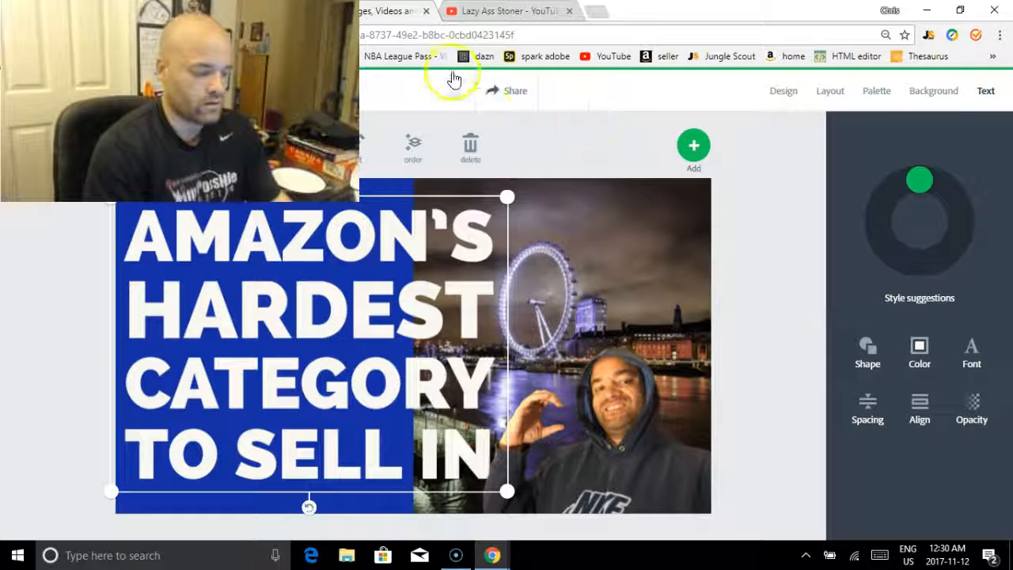
Download the finished thumbnail as an image and close the sharing dialog
left_click(500, 98)
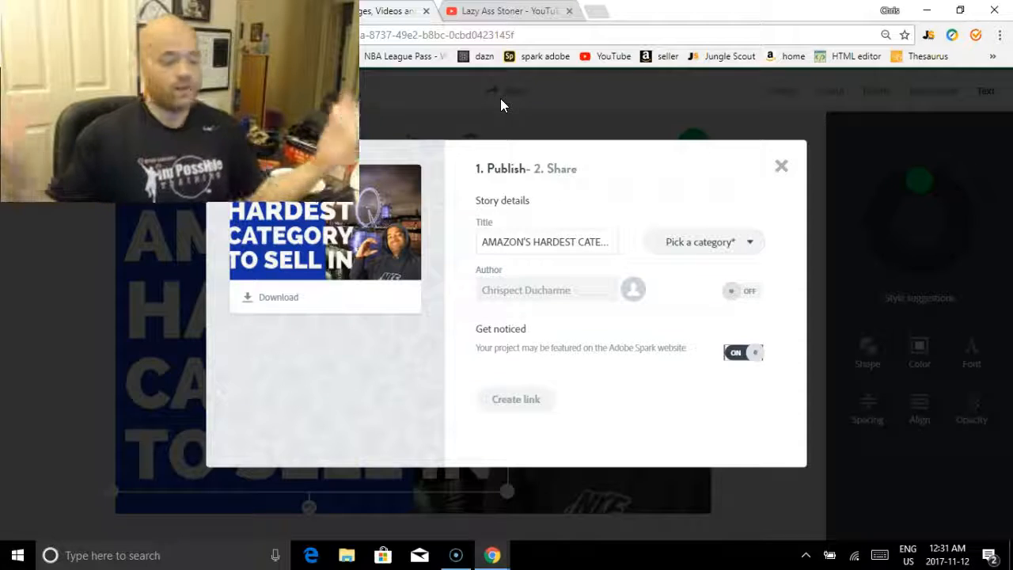
left_click(387, 264)
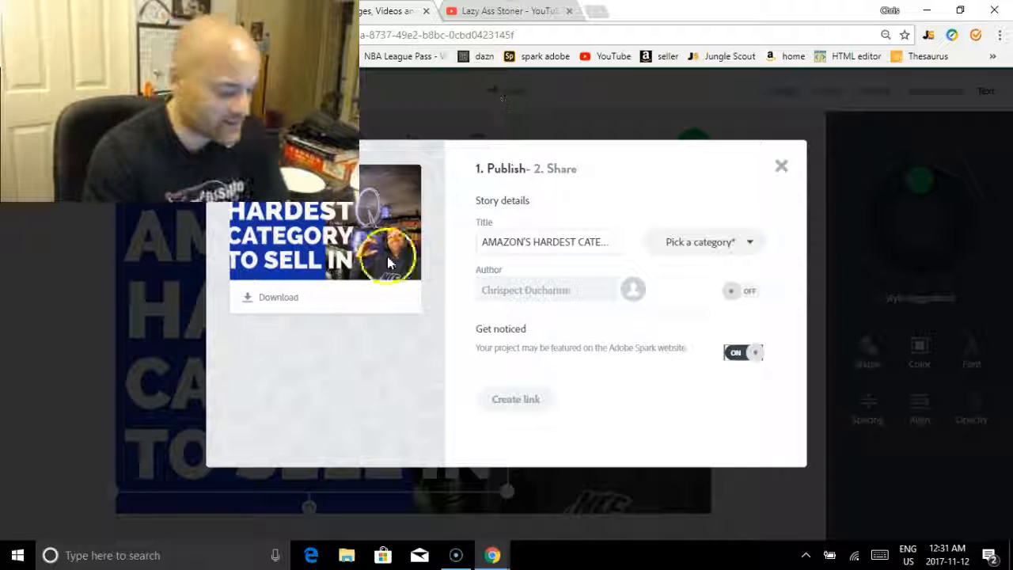
left_click(289, 303)
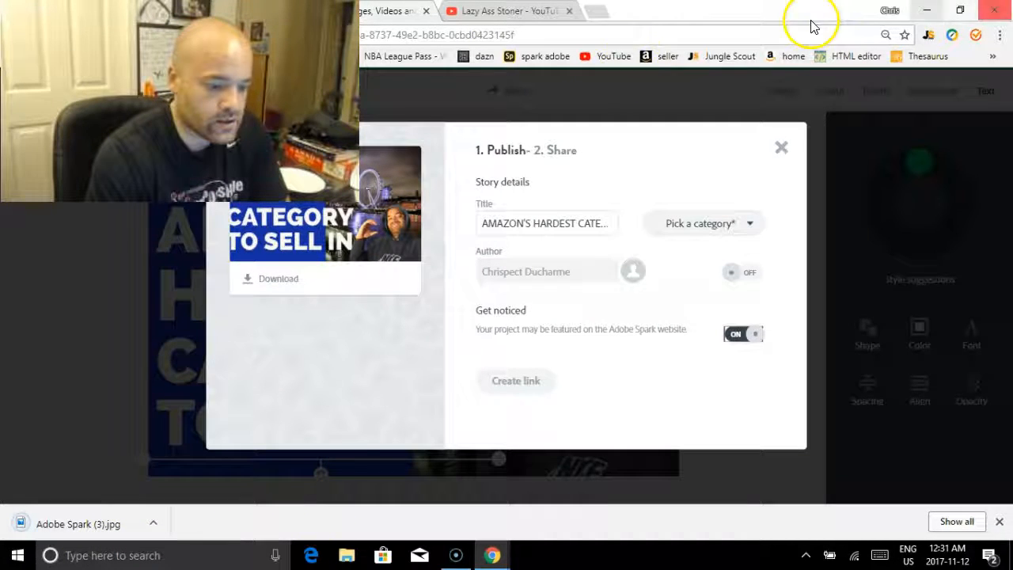
left_click(781, 152)
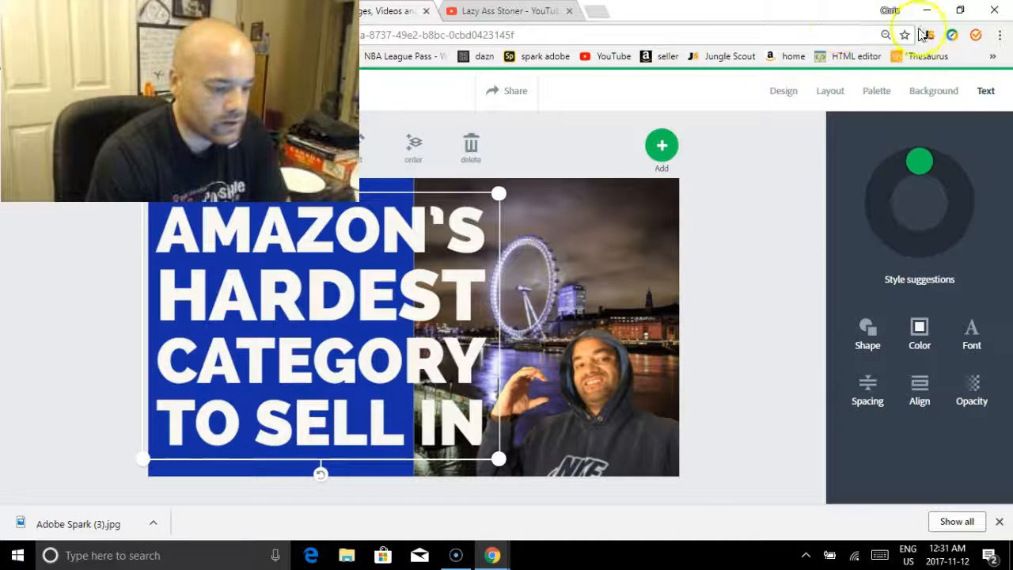
Place the downloaded Adobe Spark (3).jpg on the desktop, then restore the browser to full size
left_click(958, 11)
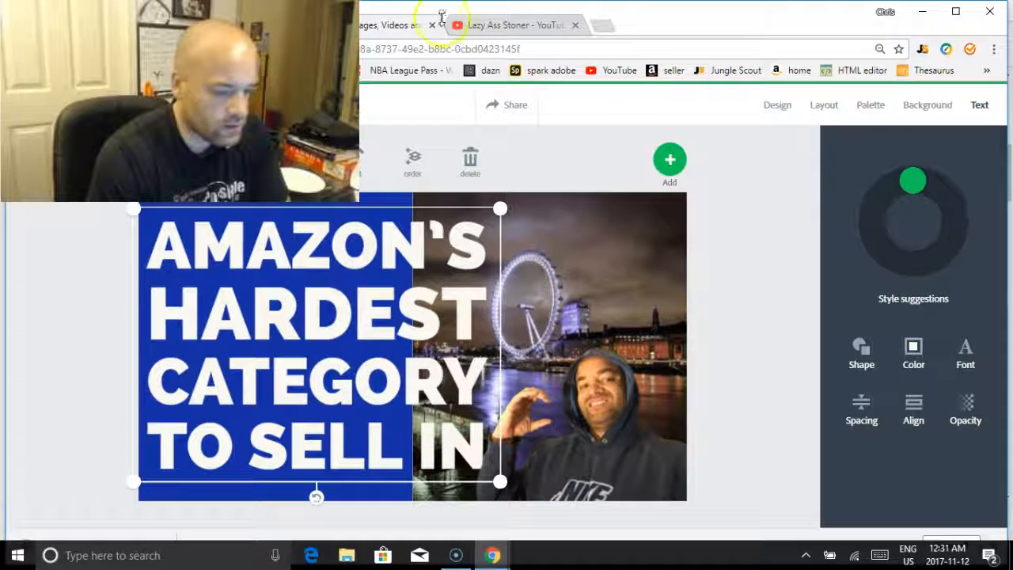
left_click(49, 25)
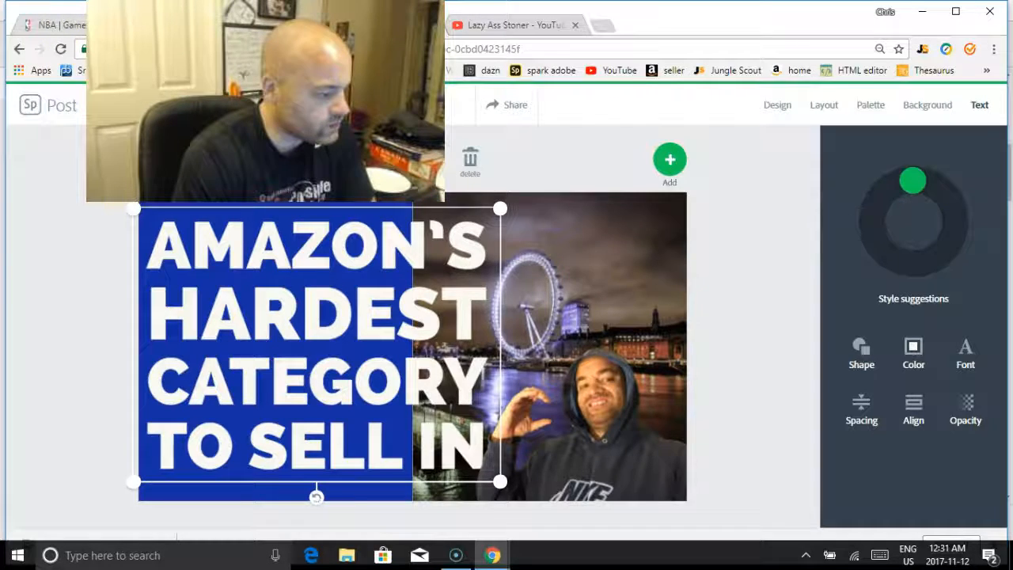
left_click(12, 32)
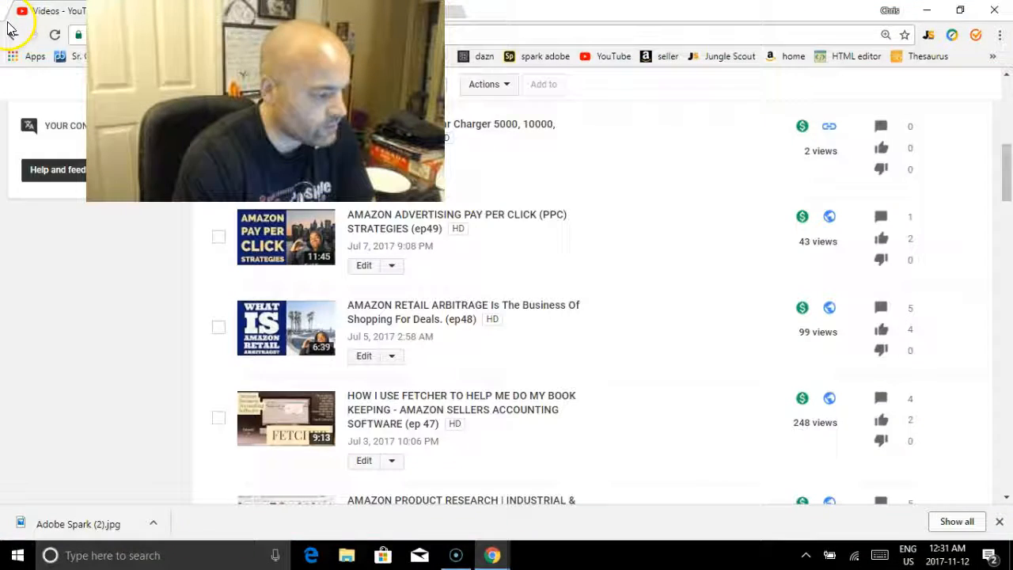
left_click(937, 11)
left_click_drag(114, 532, 26, 320)
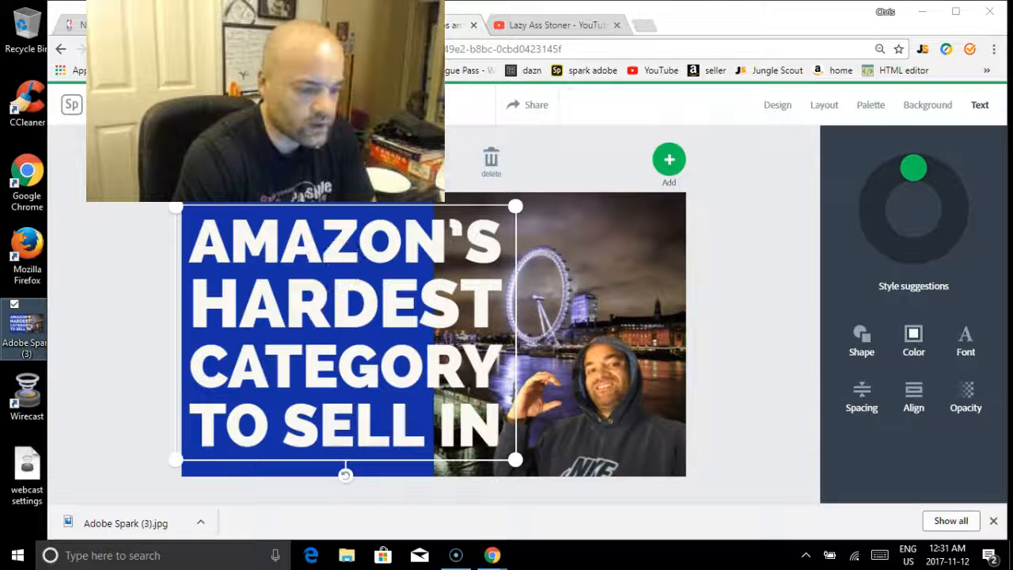
left_click(930, 11)
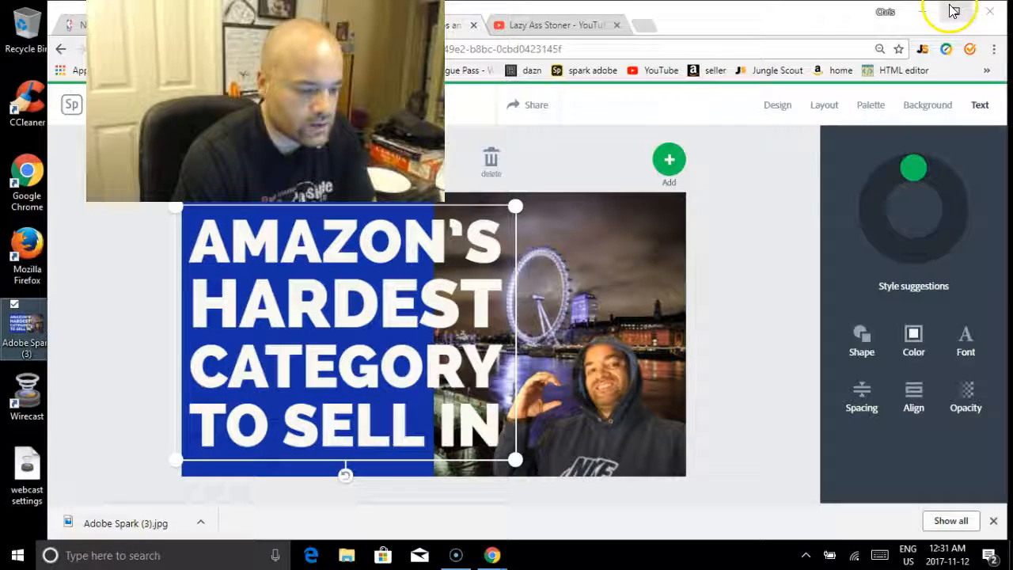
left_click(954, 11)
Switch to YouTube and open the channel's full video list from Creator Studio
left_click(503, 11)
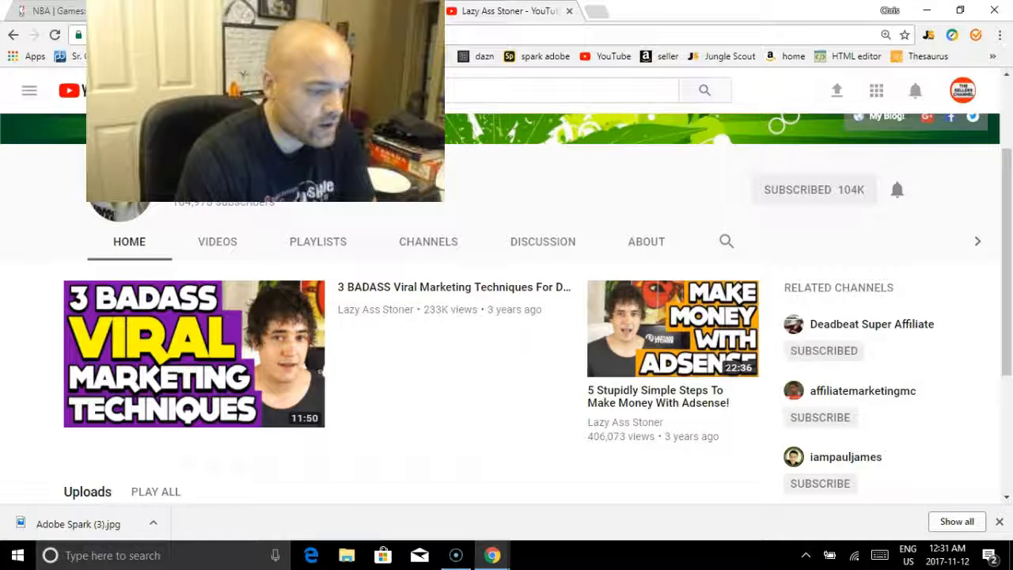
left_click(963, 90)
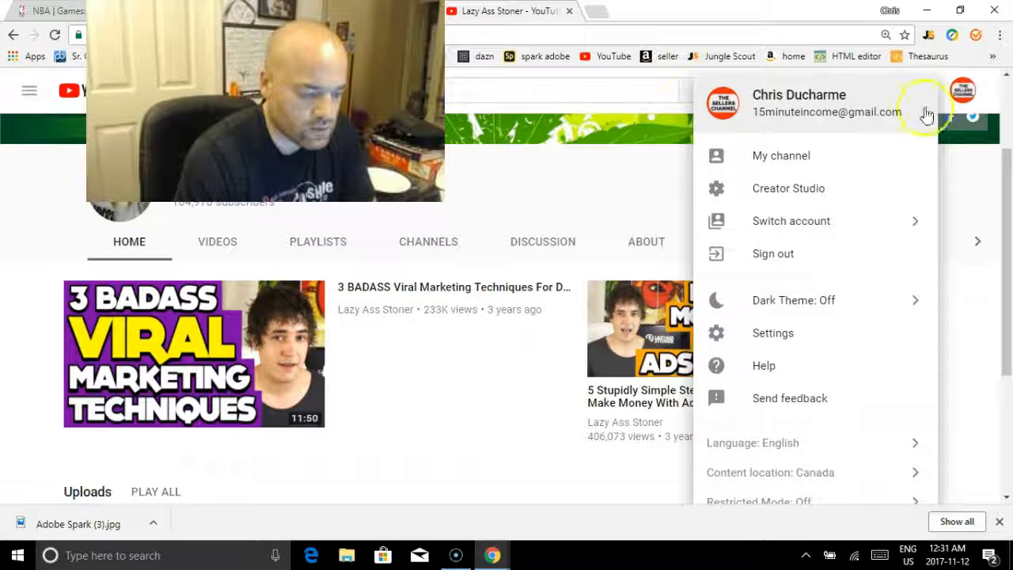
left_click(785, 194)
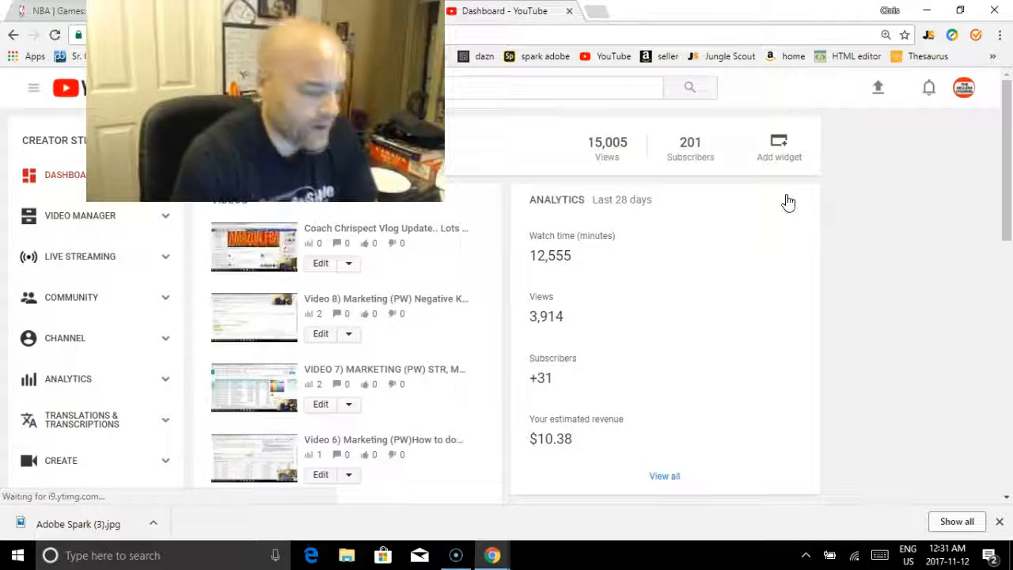
mouse_move(1009, 158)
left_mouse_down()
mouse_move(1007, 181)
mouse_move(1008, 170)
left_mouse_up()
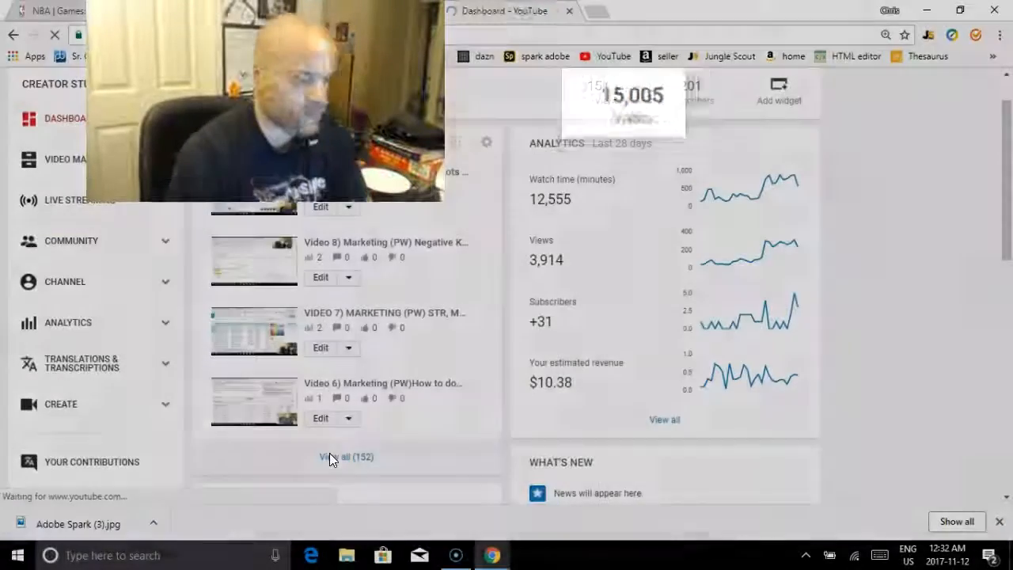
left_click(330, 459)
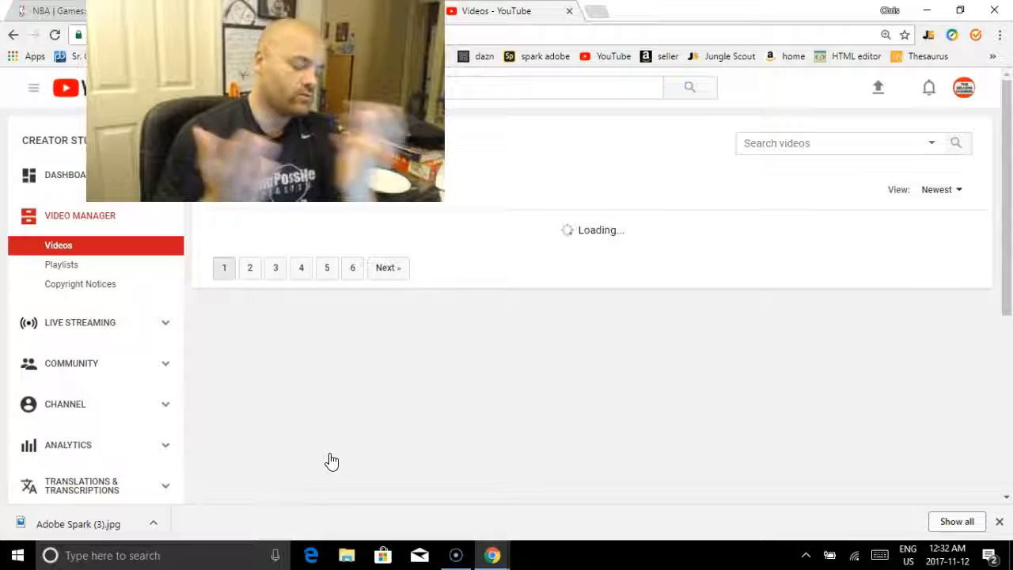
Find the video "AMAZON PRODUCT RESEARCH | INDUSTRIAL & SCIENTIFIC CATEGORY (vlog 46)" on page 4 of the list and open it for editing
left_click_drag(1008, 119, 1003, 444)
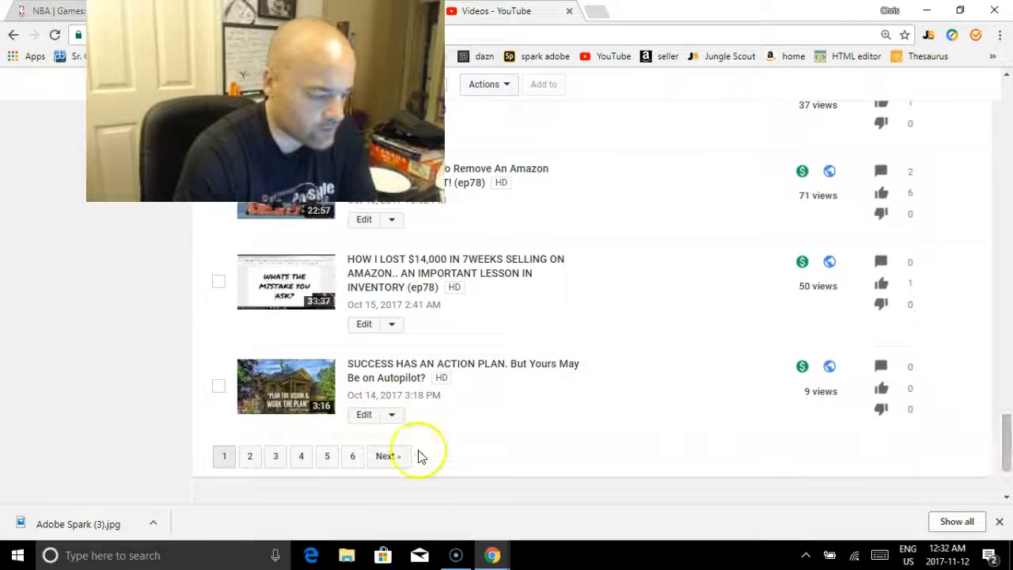
left_click(299, 457)
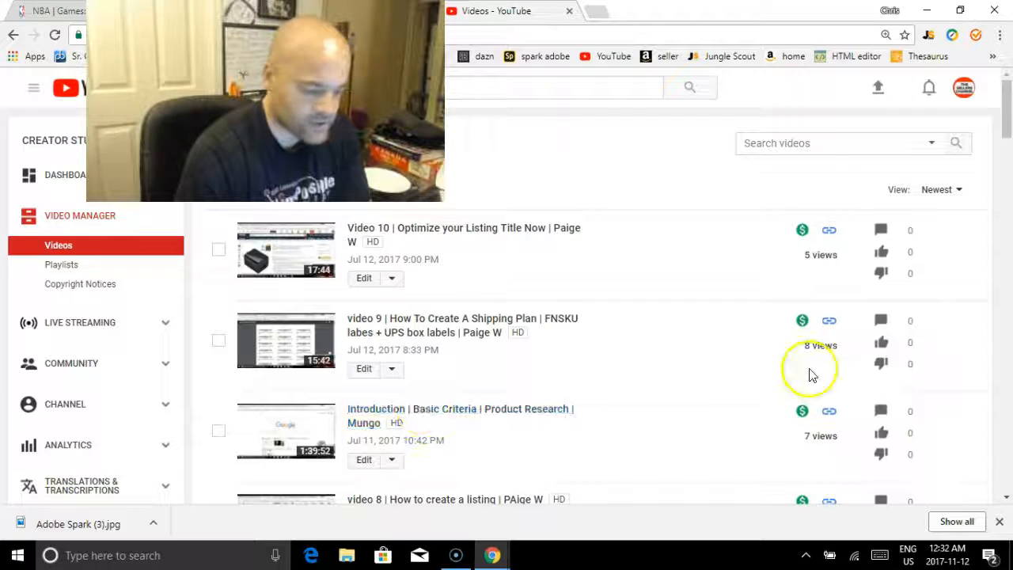
left_click_drag(1005, 109, 1008, 204)
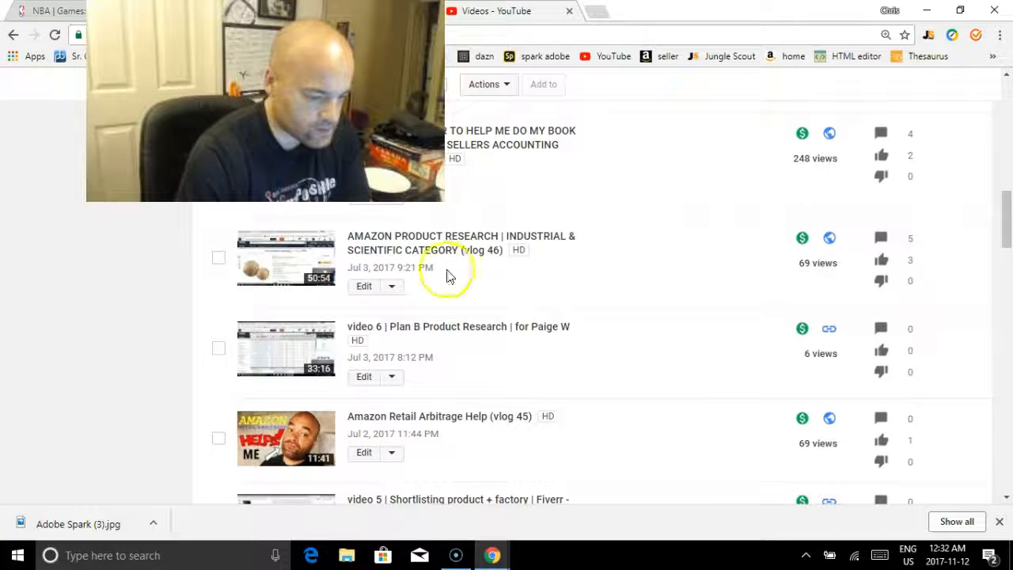
left_click(366, 287)
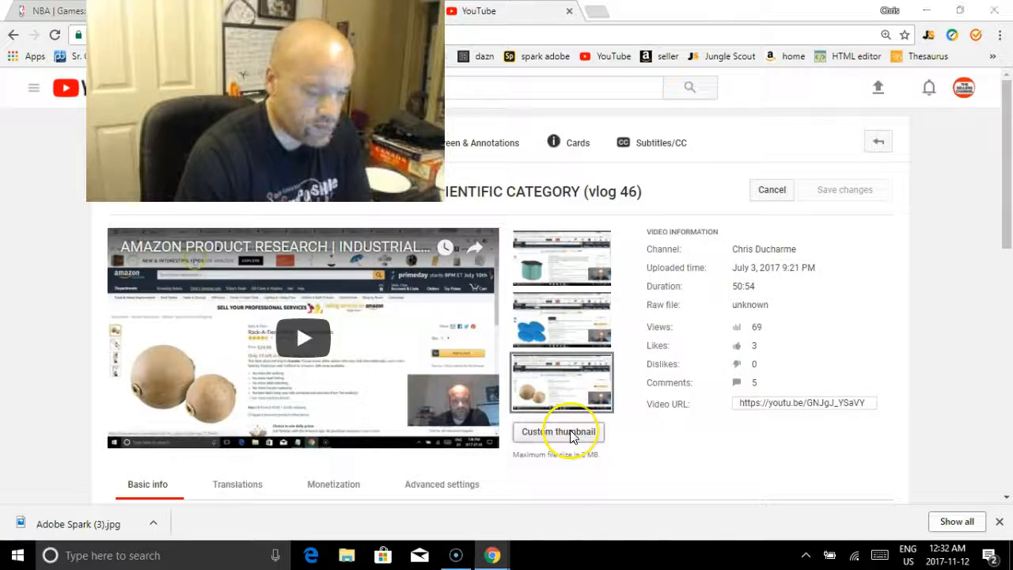
Upload Adobe Spark (3) from the desktop as the video's custom thumbnail and save the changes
left_click(559, 431)
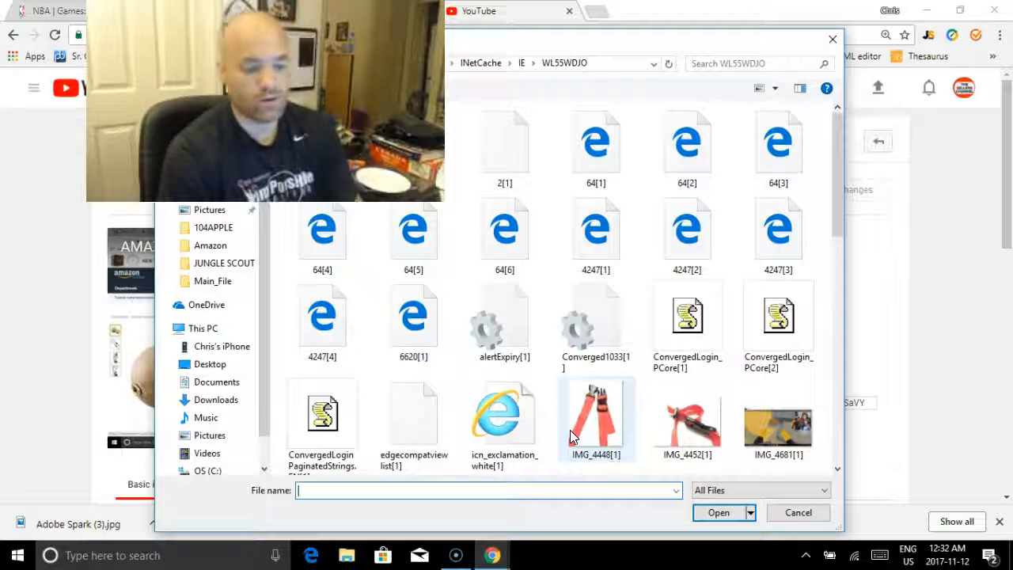
left_click(833, 208)
left_click_drag(832, 207, 823, 470)
left_click(129, 277)
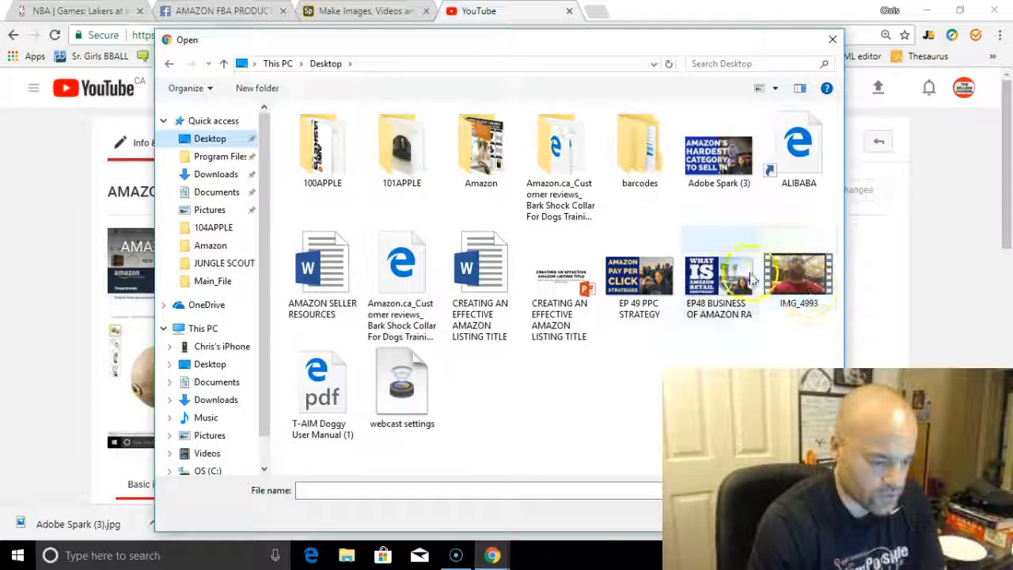
left_click(712, 176)
double_click(709, 182)
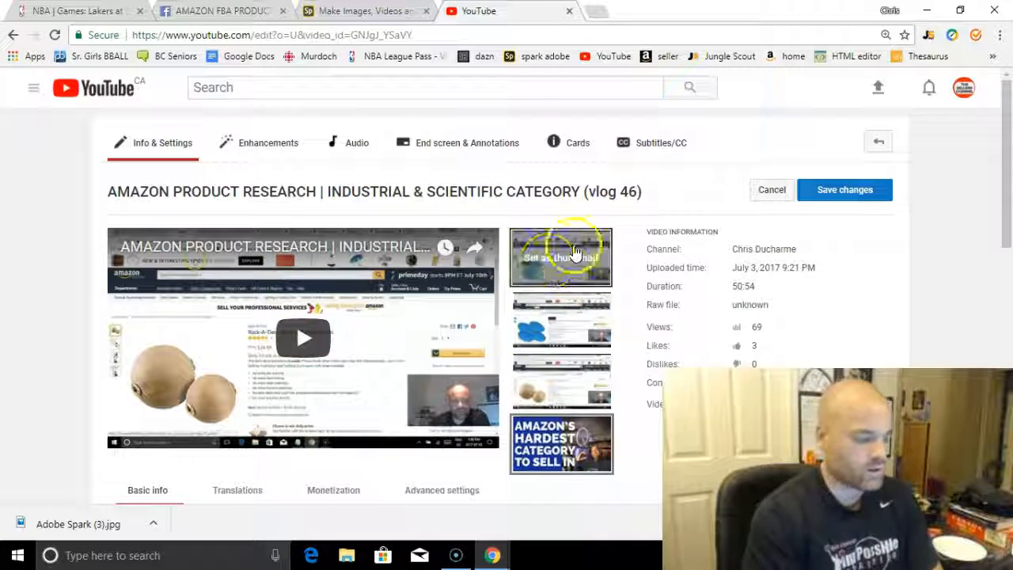
mouse_move(585, 379)
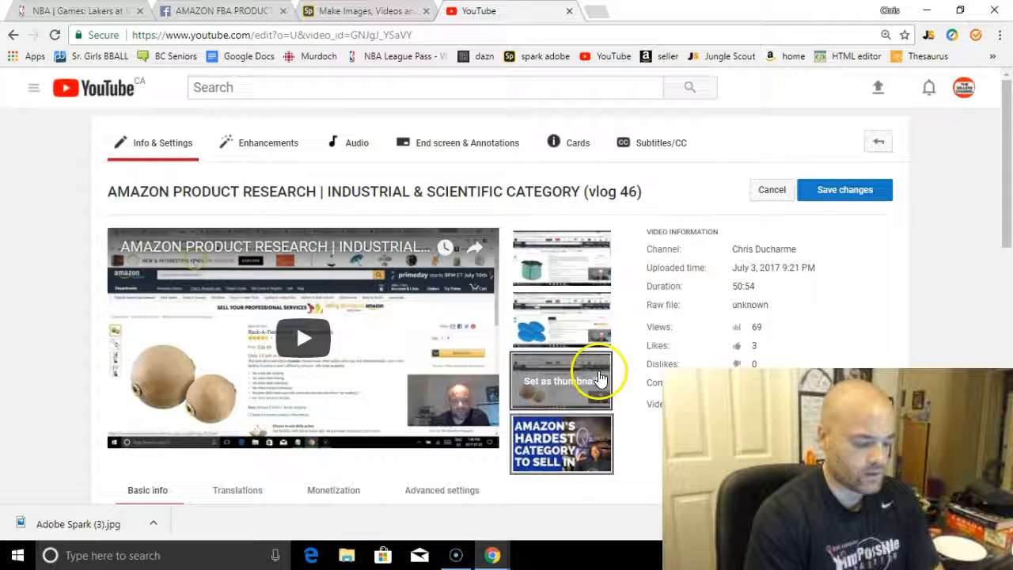
mouse_move(554, 463)
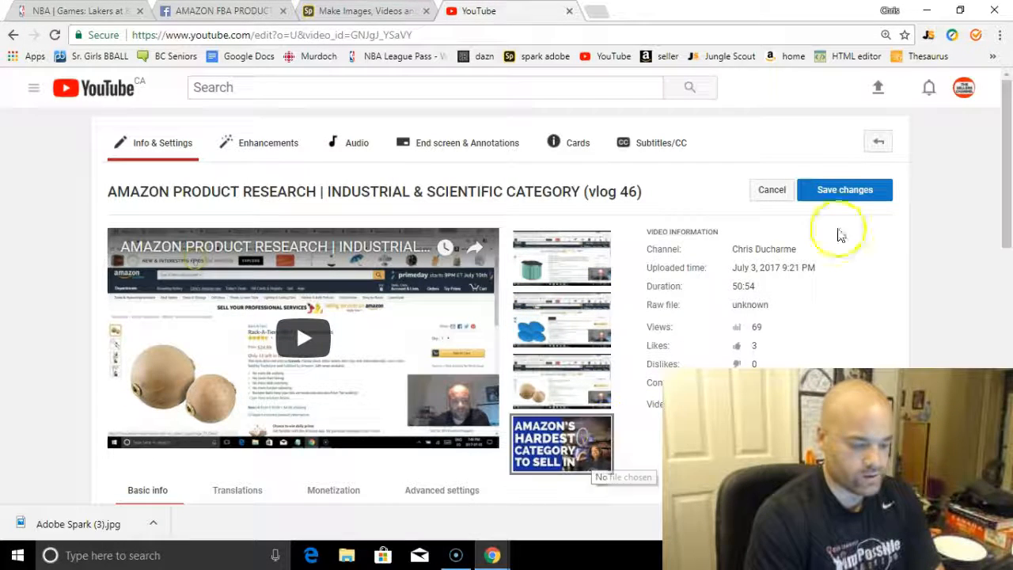
left_click(877, 191)
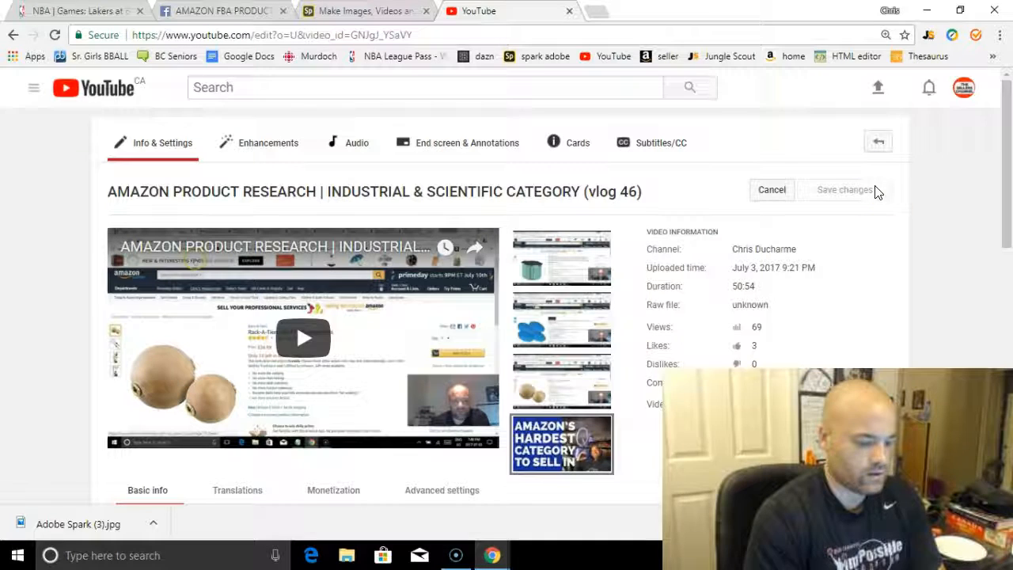